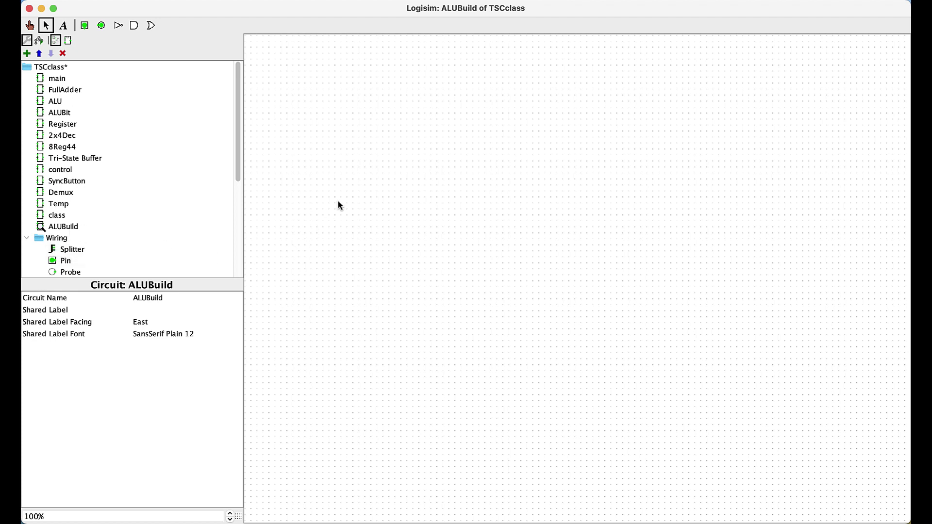
Place an ALUBit subcircuit mid-canvas and a south-facing input pin above and to the left of it
left_click(53, 115)
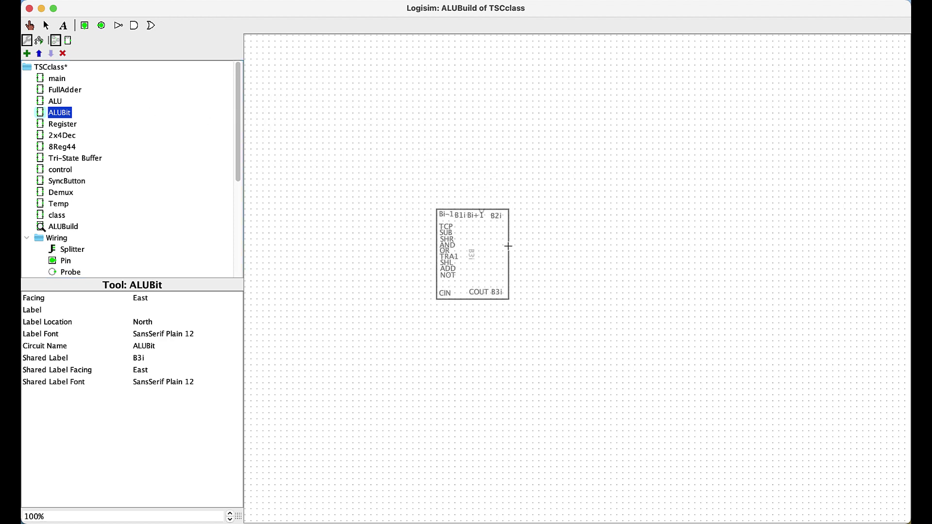
left_click(513, 245)
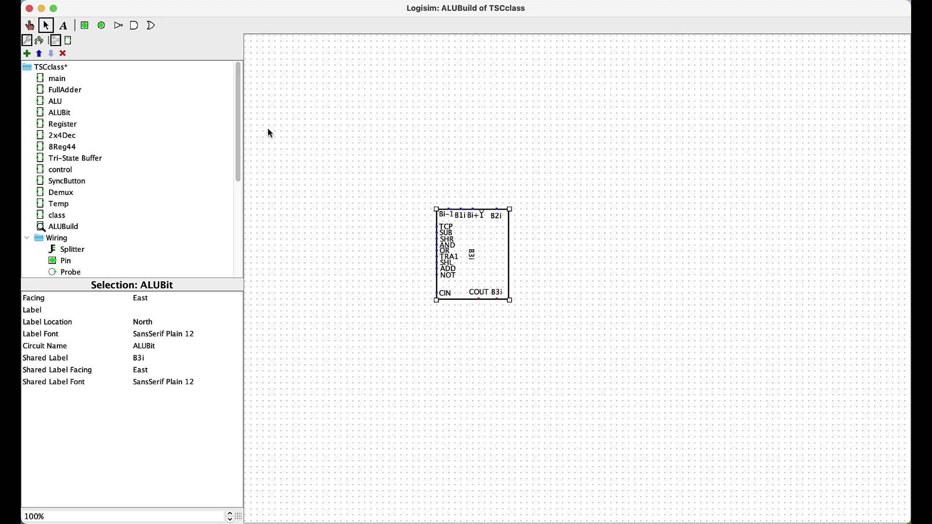
scroll(160, 127, "down", 2)
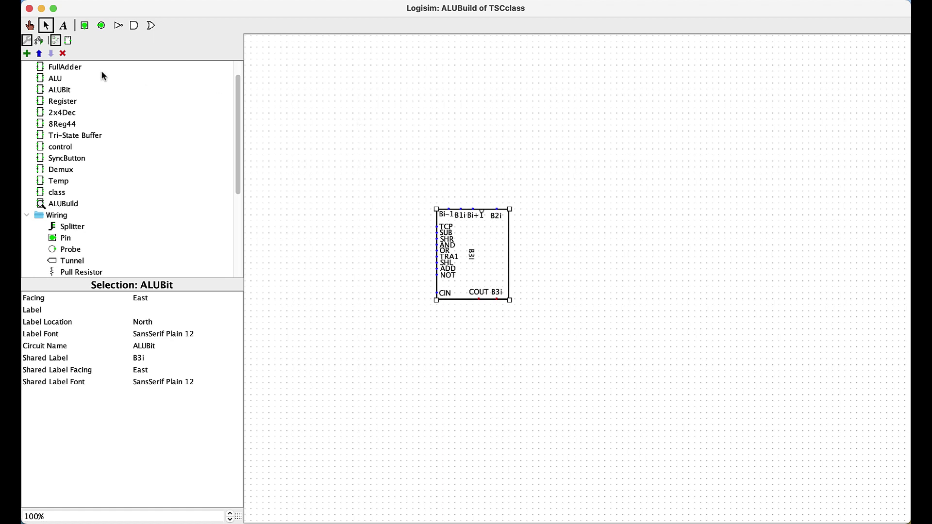
left_click(84, 25)
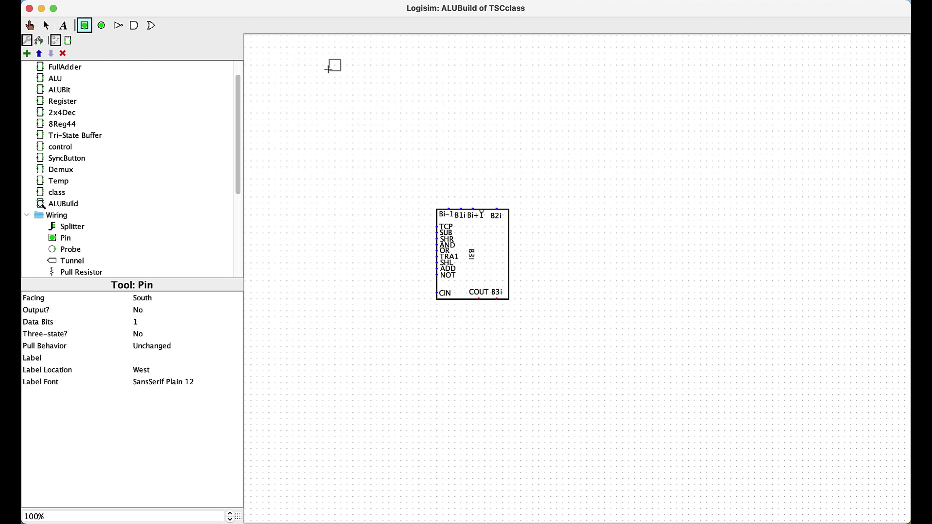
left_click(358, 71)
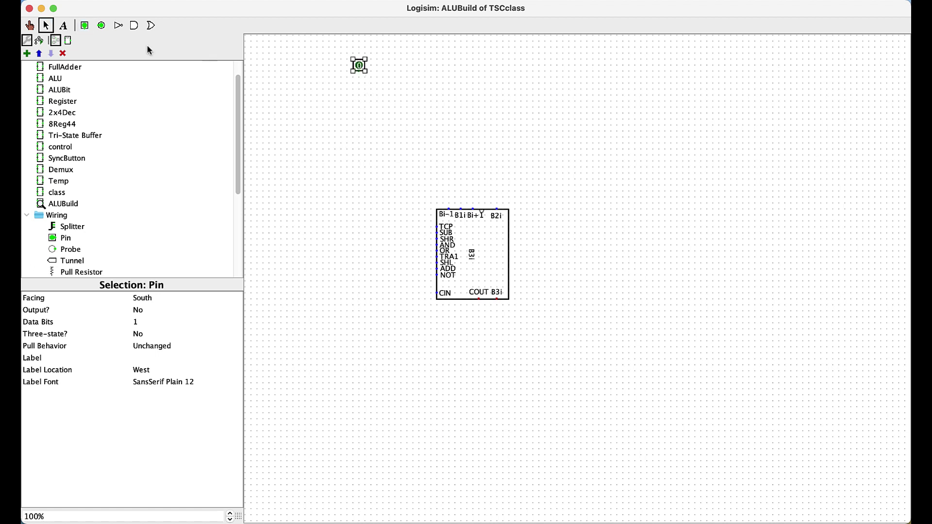
left_click(89, 28)
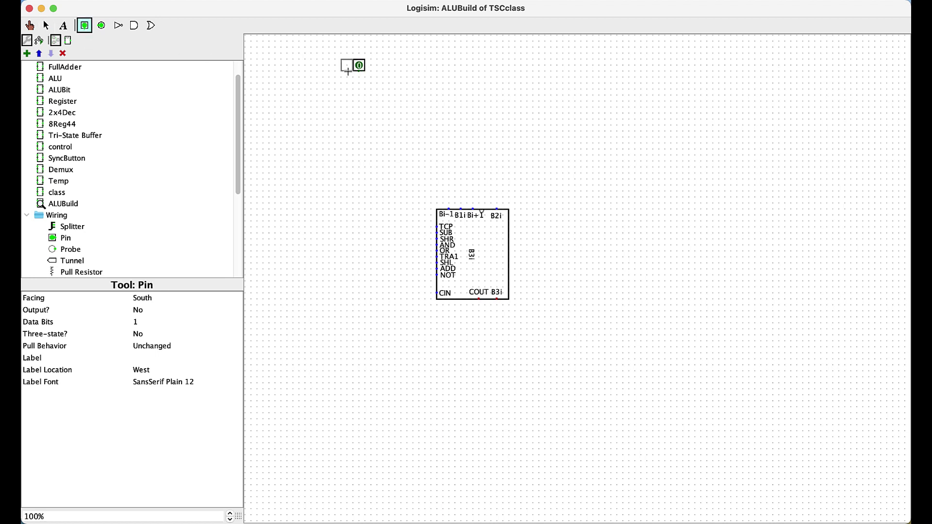
left_click(347, 71)
left_click(85, 27)
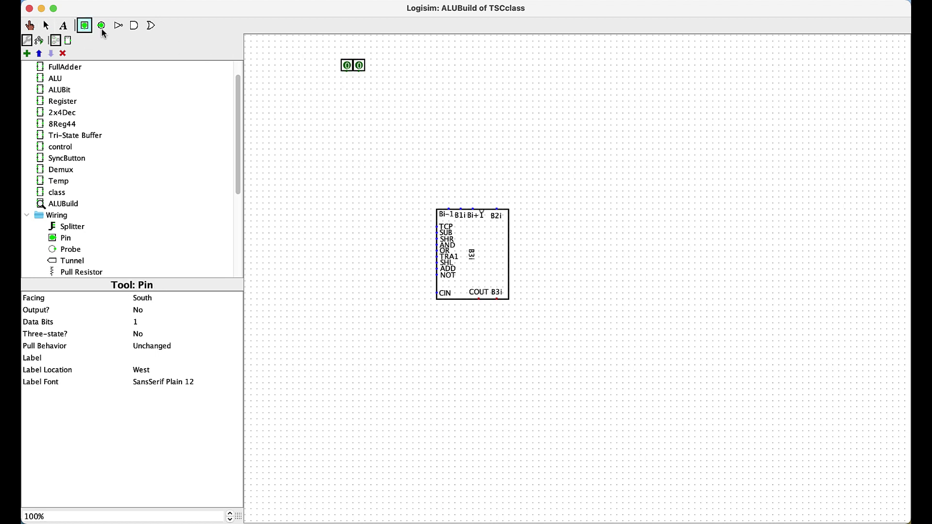
left_click(332, 76)
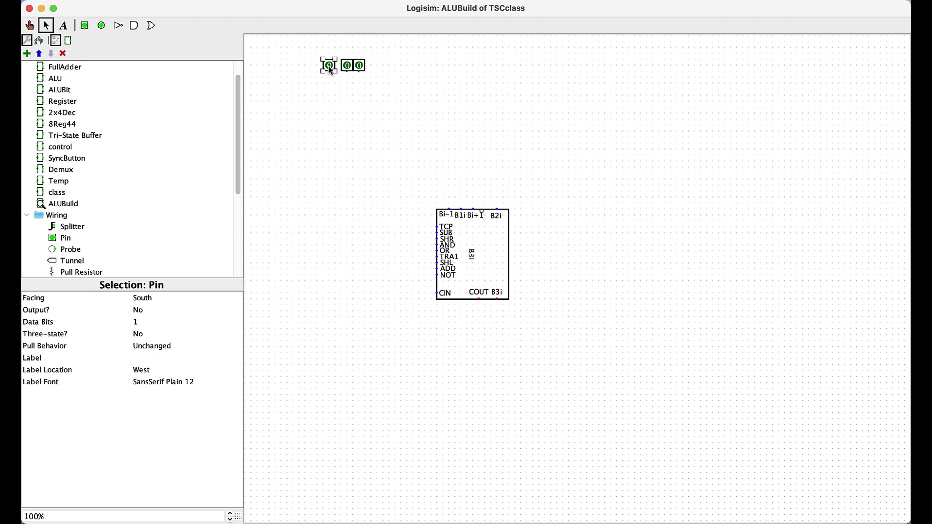
key("BackSpace")
left_click(346, 66)
key("BackSpace")
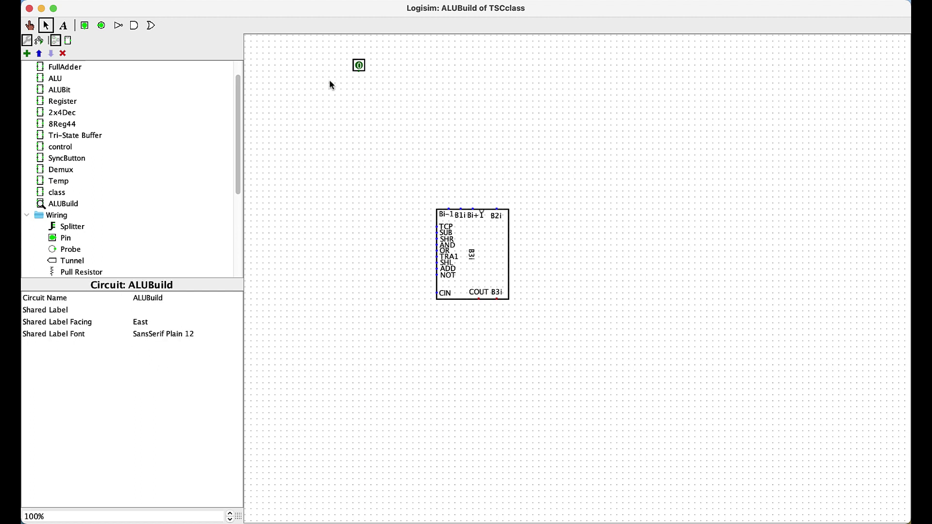
Set the input pin's Data Bits to 16
left_click(361, 68)
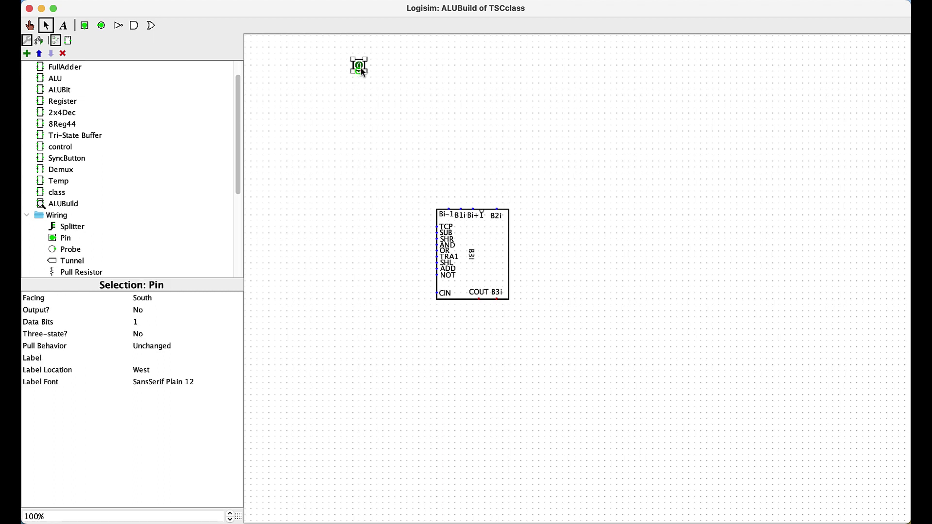
left_click(137, 326)
scroll(177, 381, "down", 3)
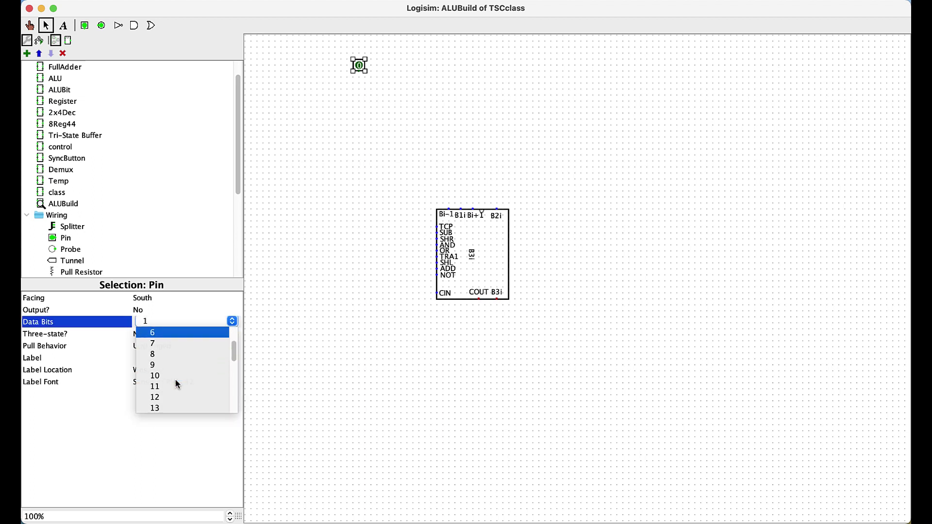
left_click(176, 405)
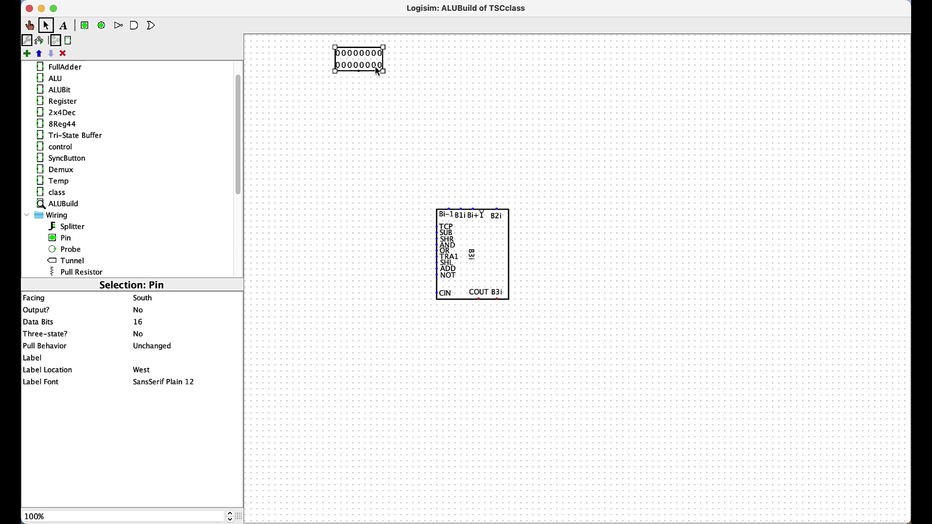
left_click(29, 26)
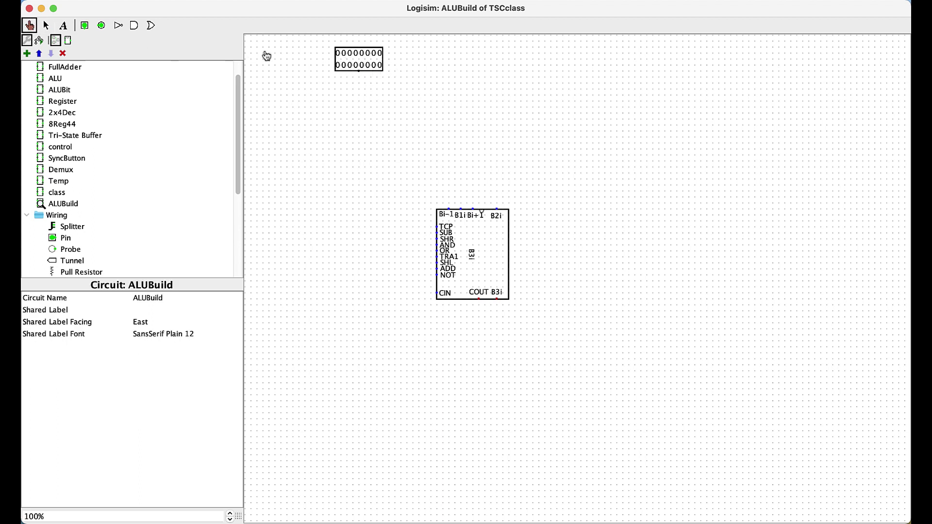
left_click(361, 65)
left_click(373, 65)
left_click(368, 53)
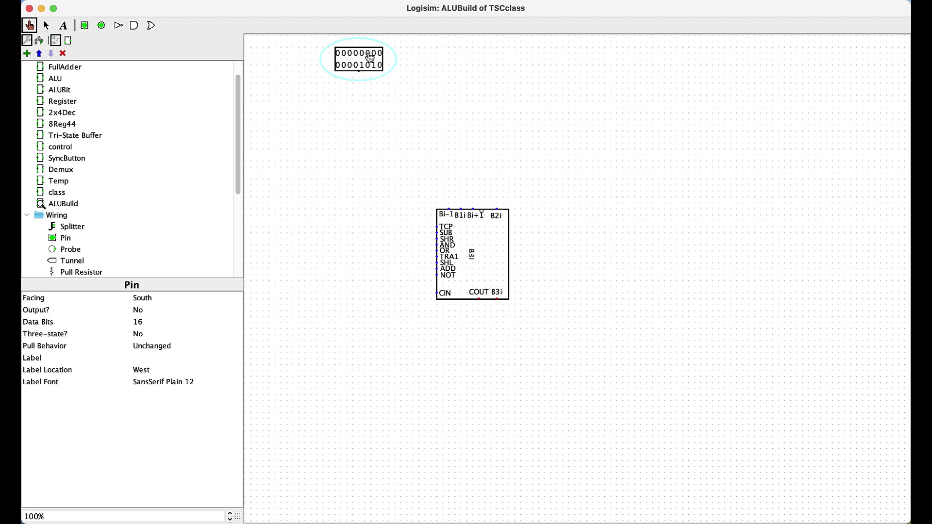
left_click(345, 53)
left_click(344, 65)
left_click(355, 65)
left_click(356, 53)
left_click(373, 53)
left_click(379, 53)
left_click(379, 65)
left_click(367, 65)
Wire the 16-bit pin down to the ALUBit's Bi-1 input, and delete the horizontal wire segment between them
left_click(46, 25)
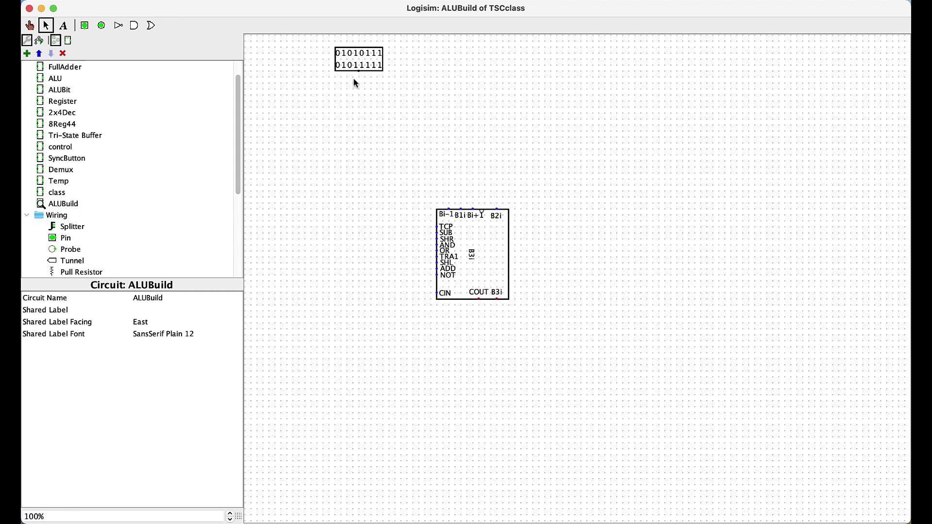
left_click_drag(358, 71, 358, 113)
left_click(348, 67)
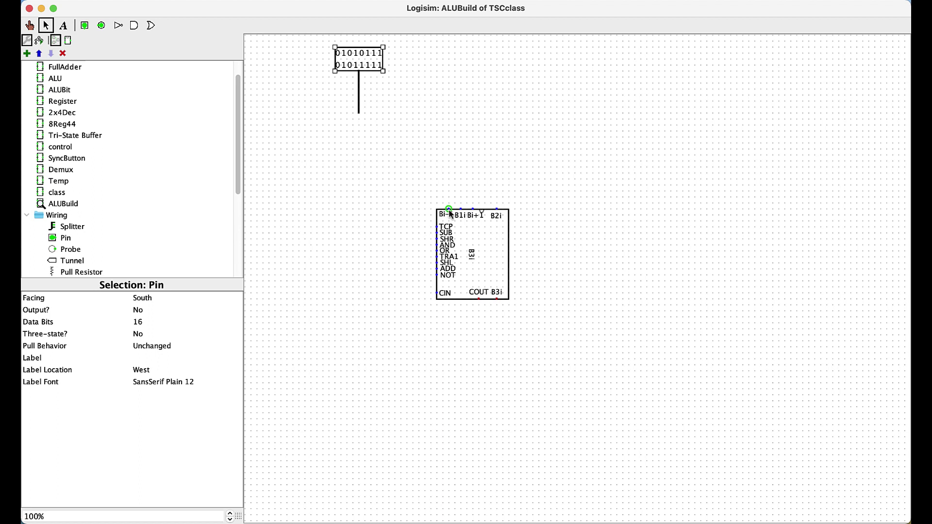
left_click_drag(449, 156, 358, 114)
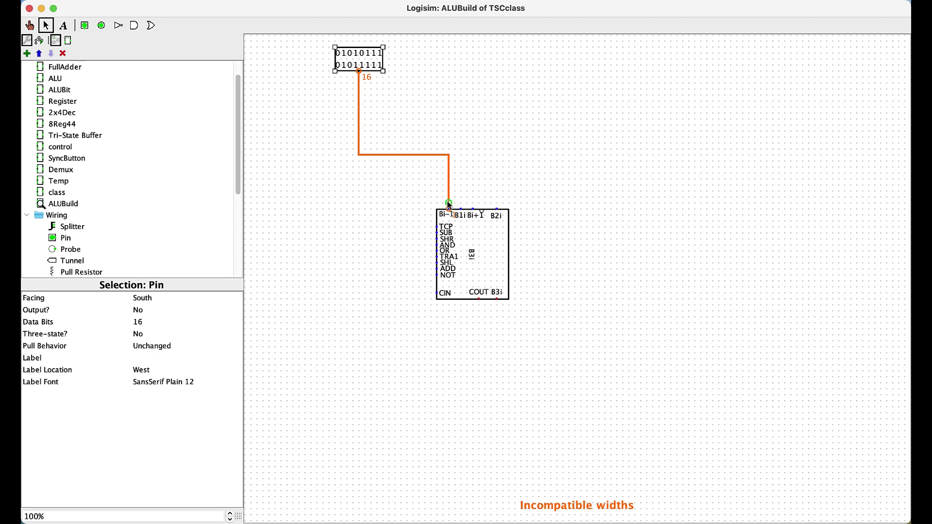
left_click(423, 154)
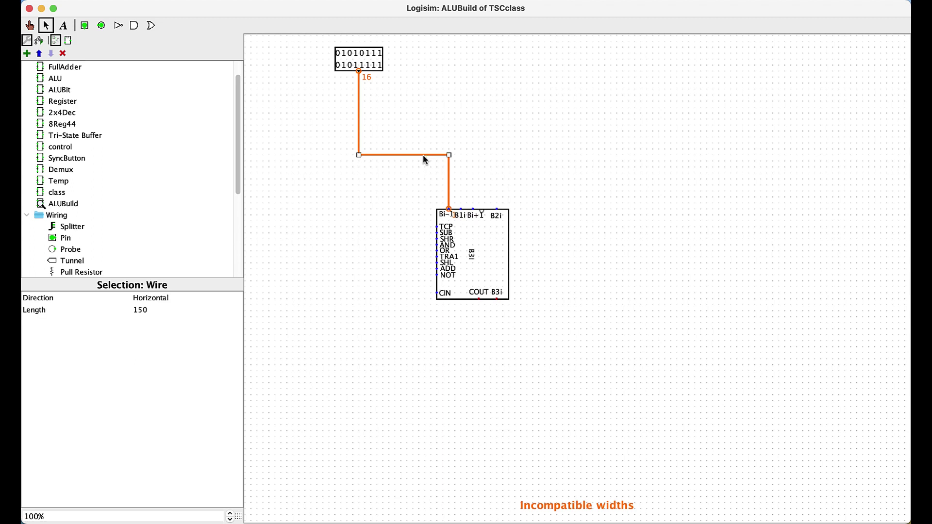
key("Delete")
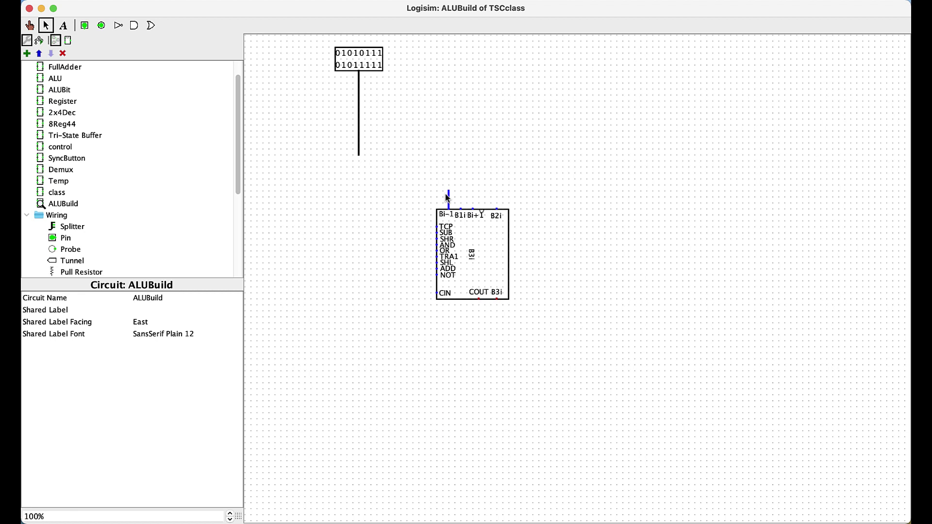
Place a splitter with Bit Width In set to 16 and connect it to the end of the 16-bit pin's wire
left_click(69, 231)
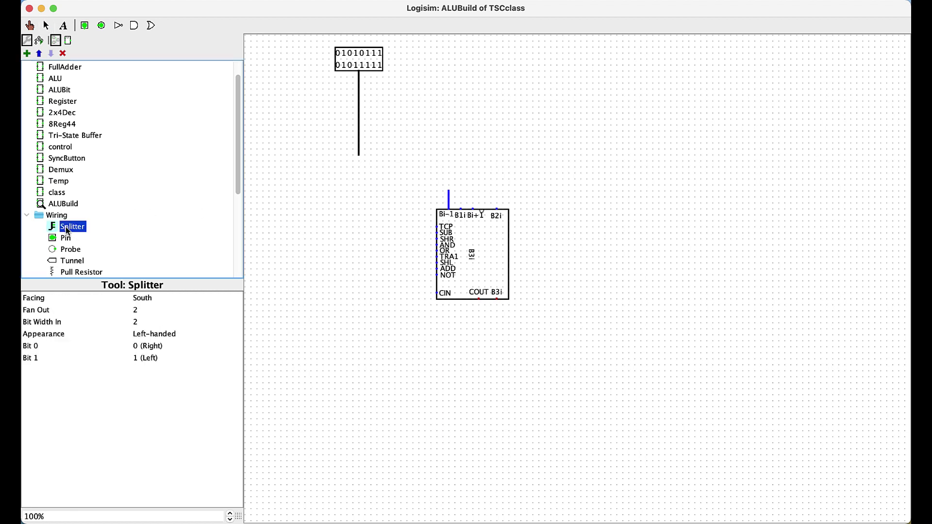
left_click(359, 171)
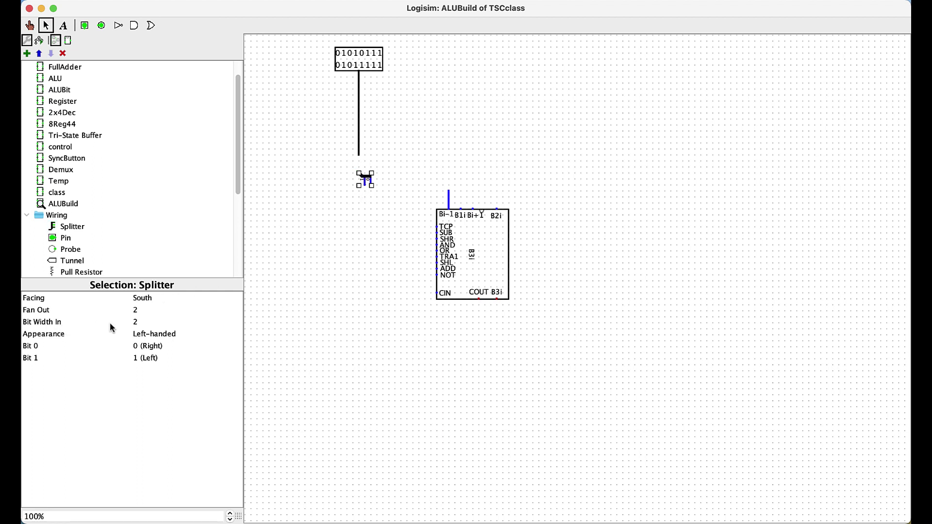
left_click(136, 324)
scroll(168, 379, "down", 4)
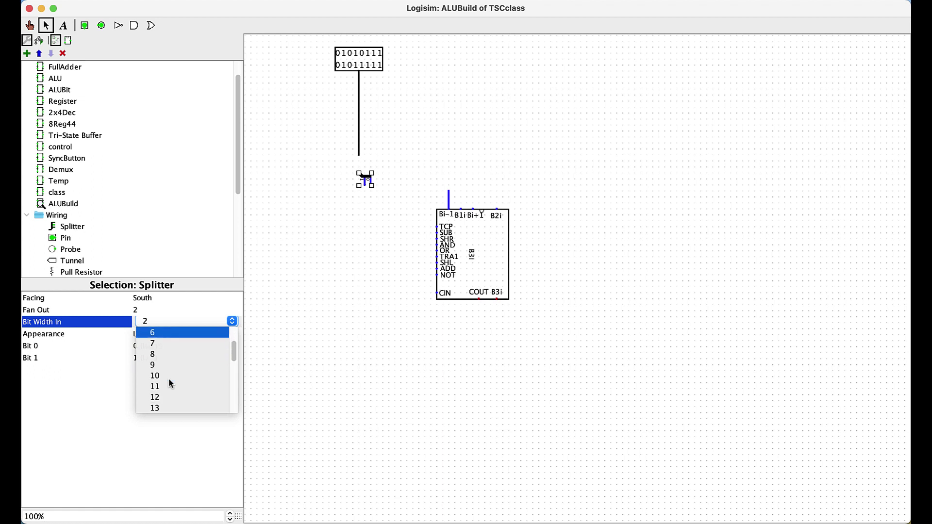
left_click(171, 398)
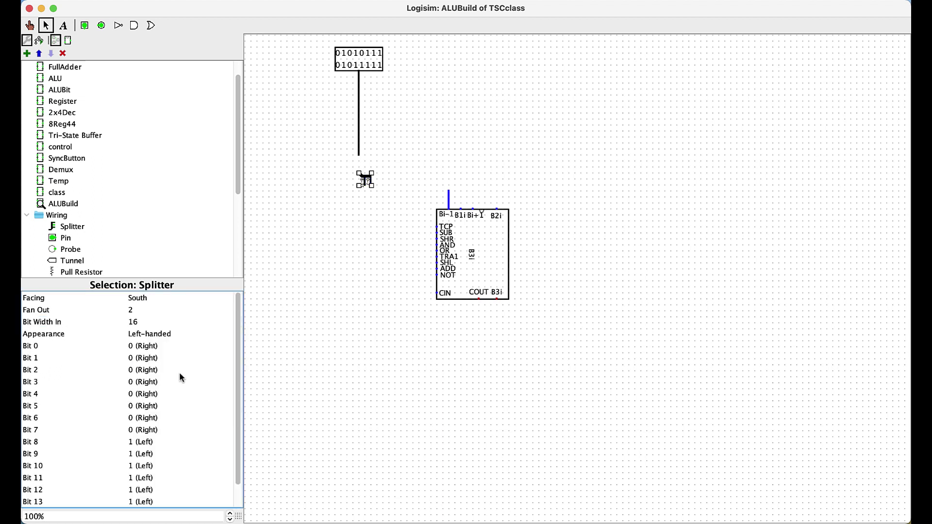
left_click(338, 197)
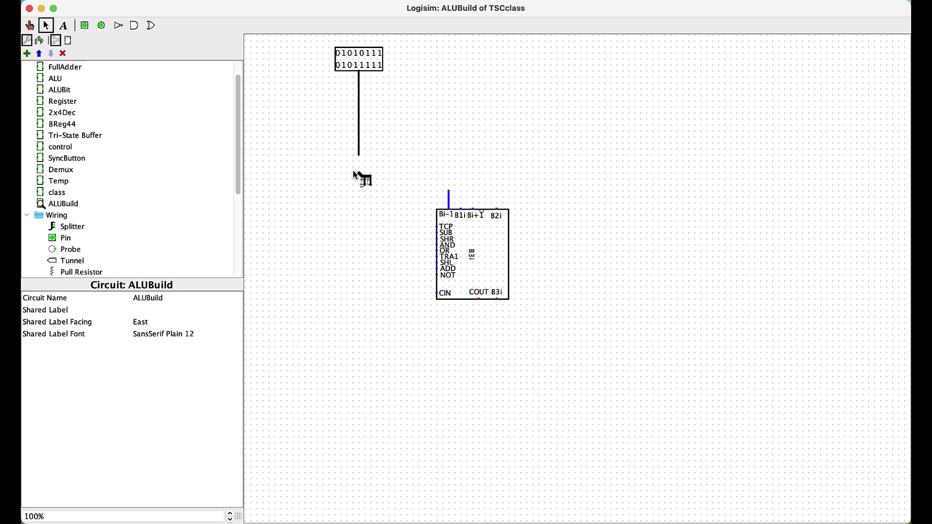
left_click_drag(359, 173, 360, 160)
left_click(230, 513)
left_click(231, 513)
left_click(231, 514)
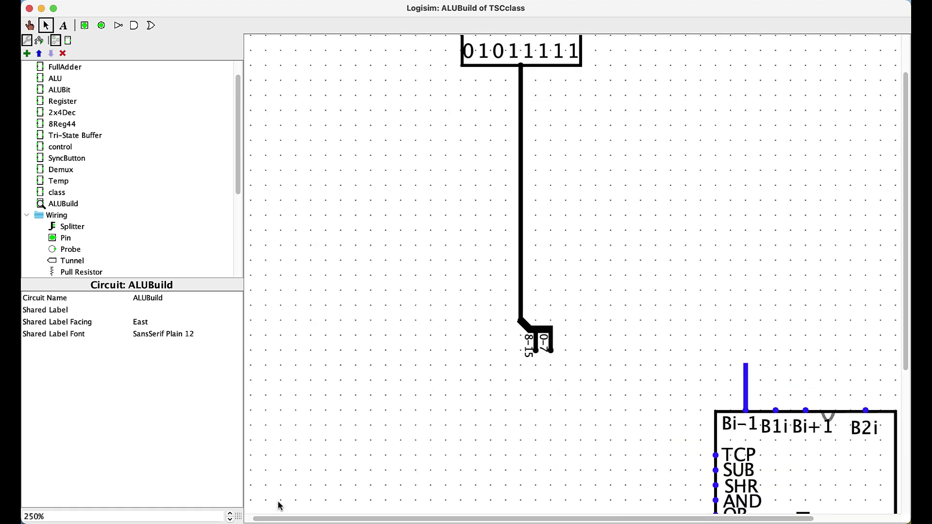
left_click_drag(551, 348, 496, 372)
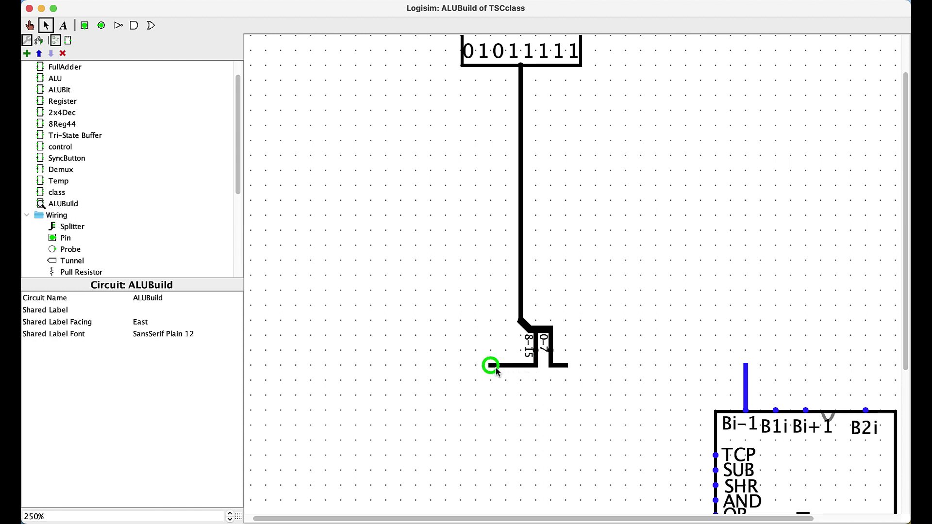
left_click_drag(496, 372, 495, 370)
key("super+z")
key("super+z")
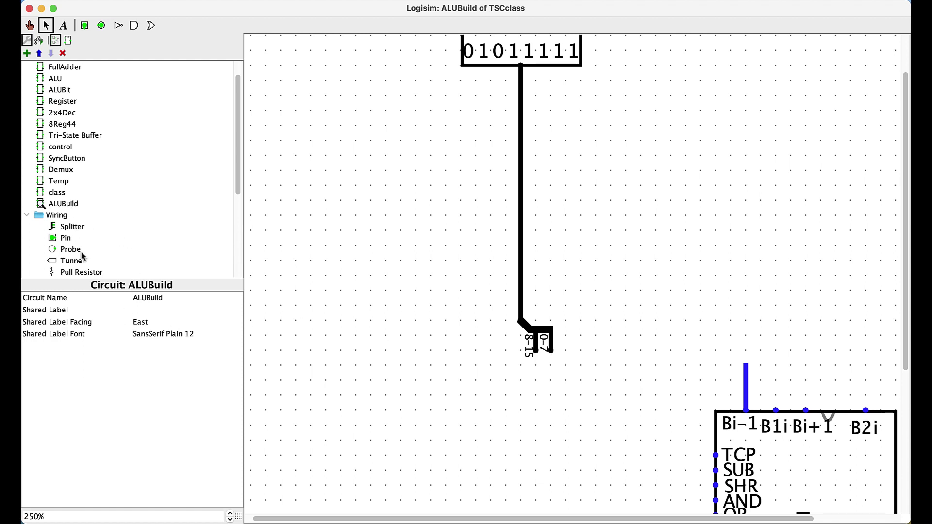
Set the splitter's Fan Out to 16
left_click(522, 326)
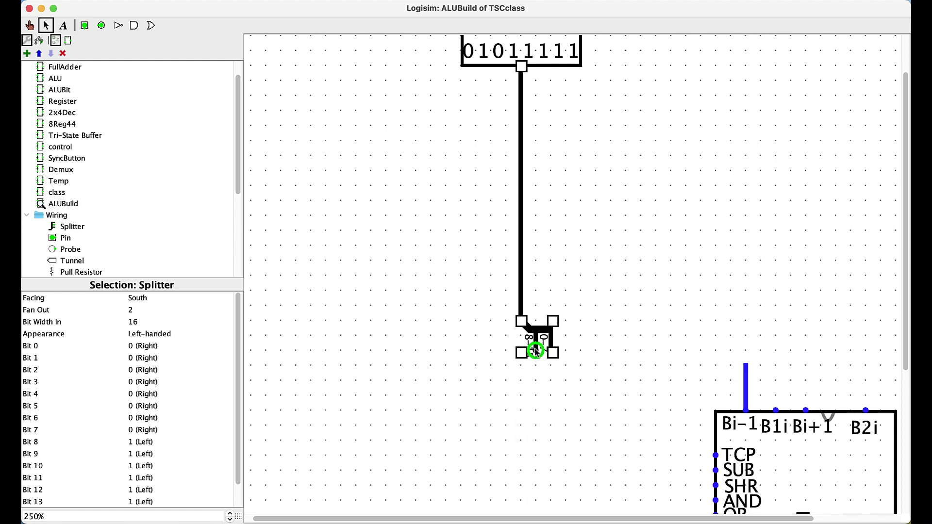
left_click(130, 313)
scroll(174, 375, "down", 4)
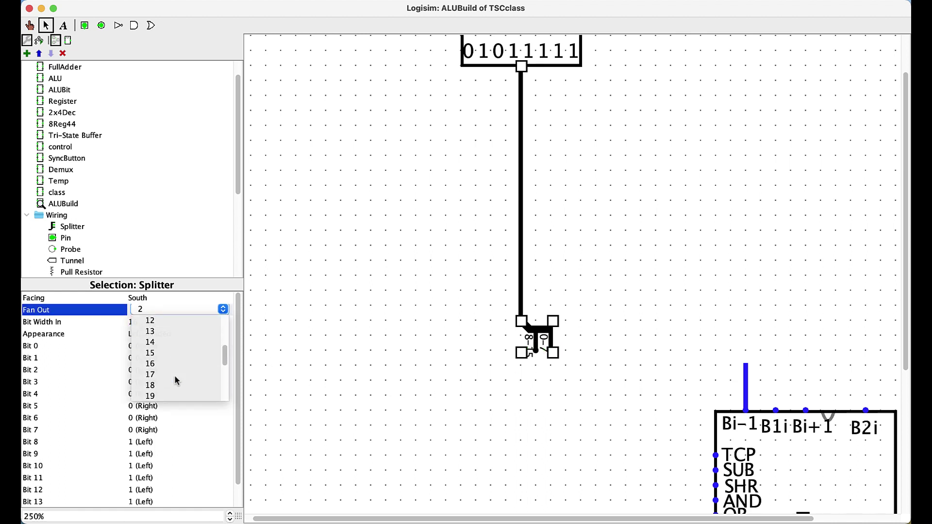
left_click(164, 364)
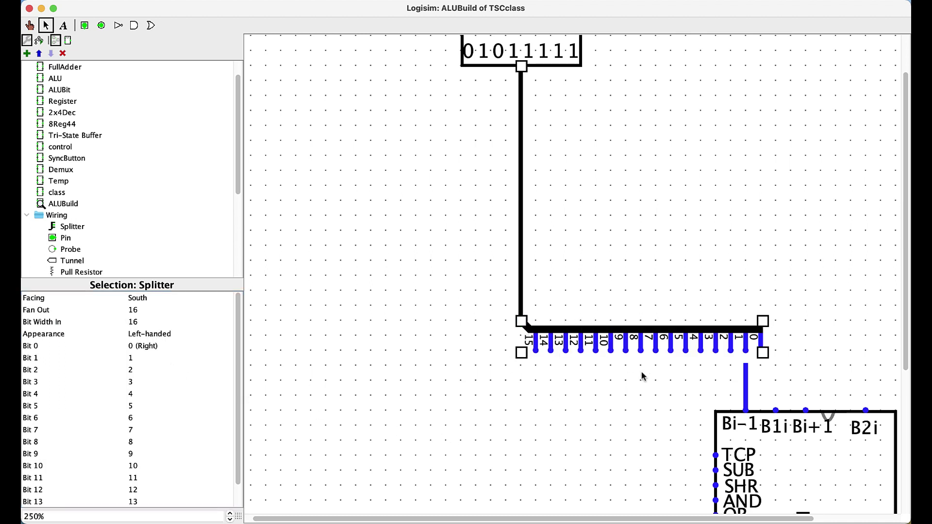
scroll(503, 468, "up", 2)
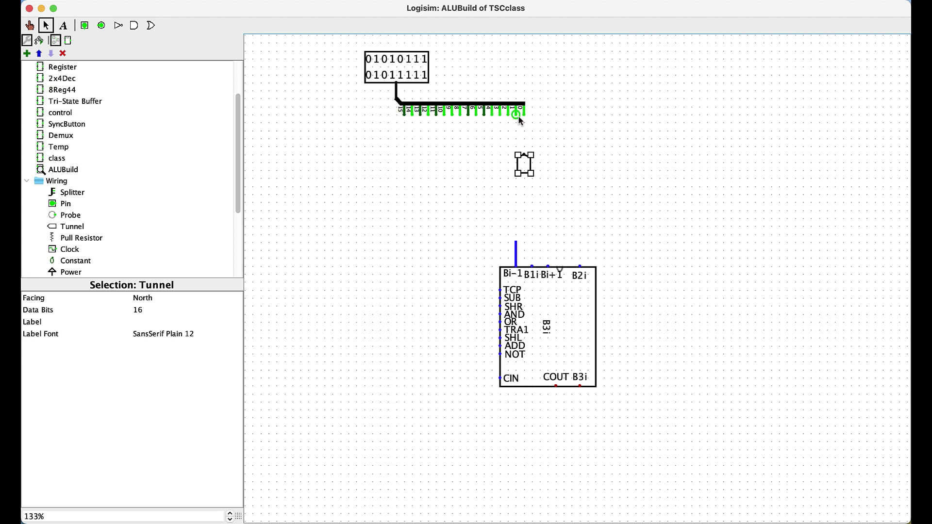
left_click(29, 25)
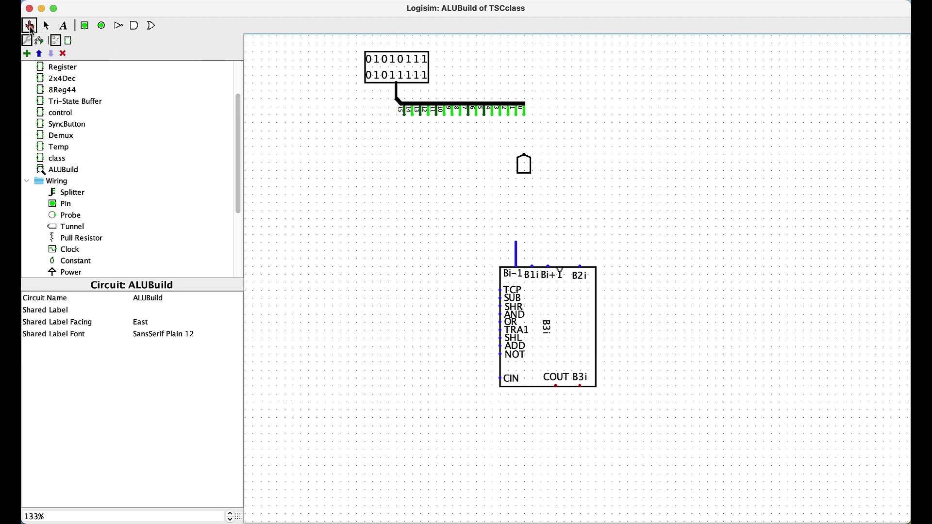
left_click(427, 79)
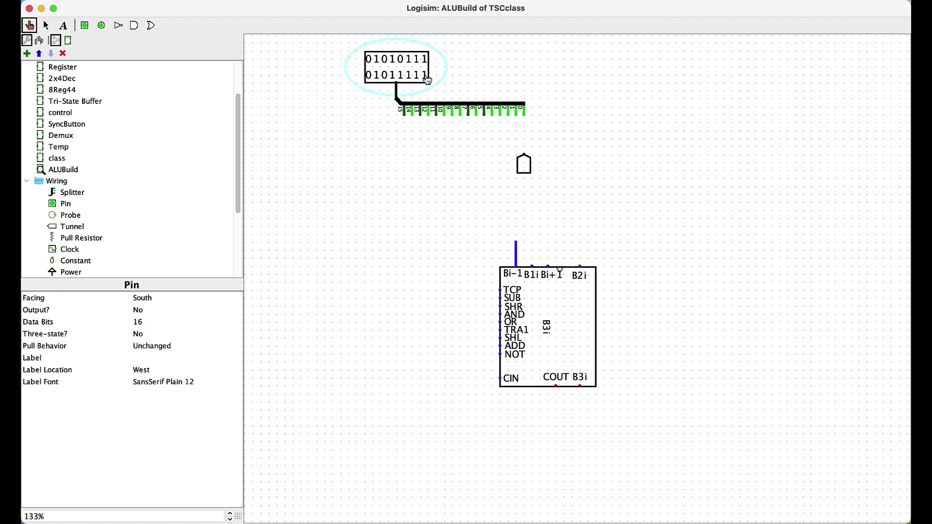
left_click(427, 80)
left_click(427, 80)
left_click(400, 77)
left_click(368, 59)
left_click(369, 59)
Set the unlabeled tunnel's Data Bits to 1 and attach it to the splitter's output 0
left_click(46, 25)
left_click(527, 168)
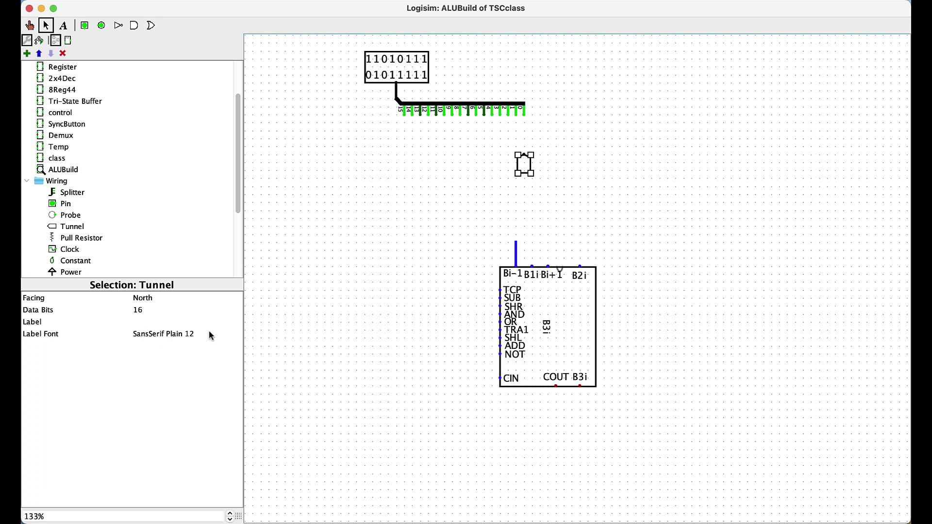
left_click(139, 316)
scroll(175, 354, "up", 5)
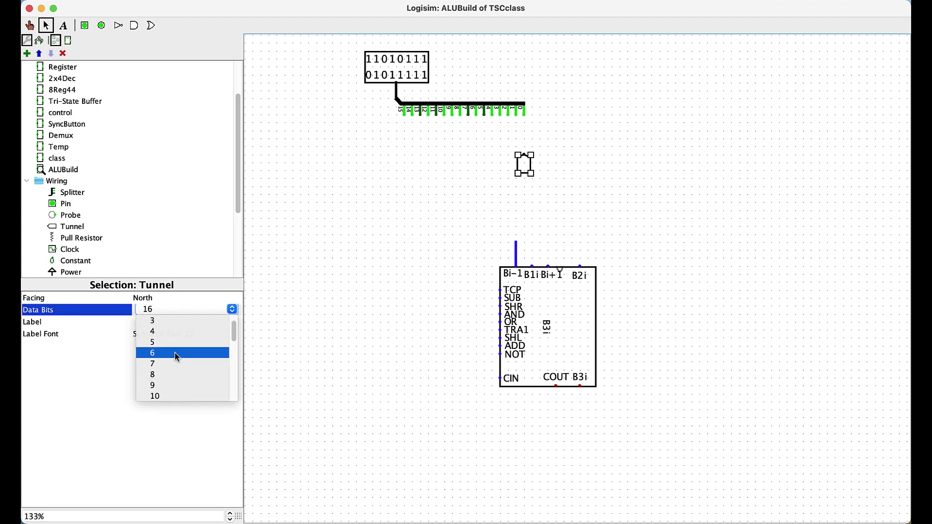
left_click(161, 323)
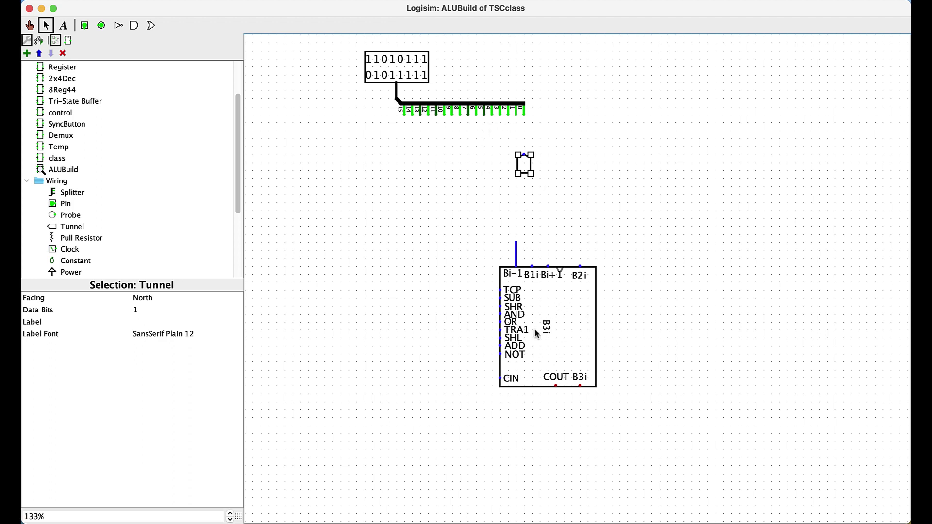
left_click_drag(524, 165, 523, 131)
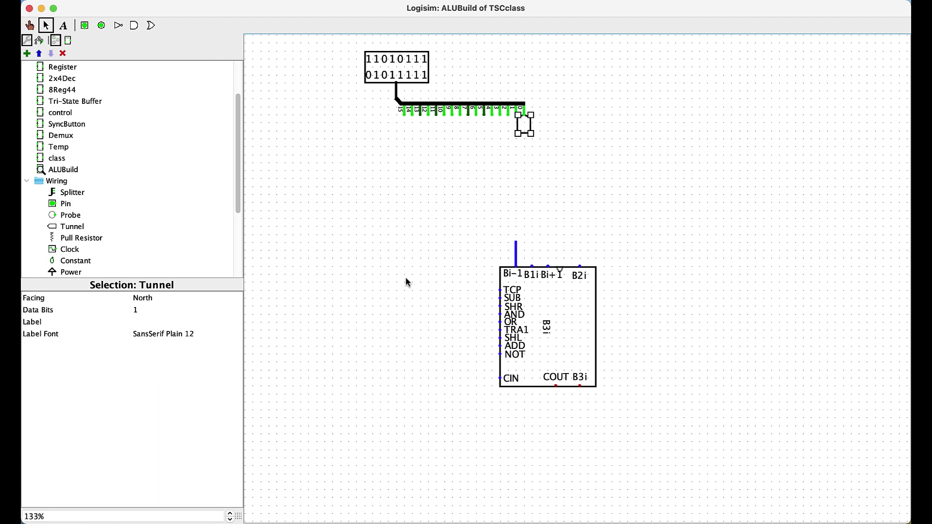
Label the tunnel on splitter output 0 as B1-0 and move it to the right of the splitter, keeping it wired
left_click(155, 322)
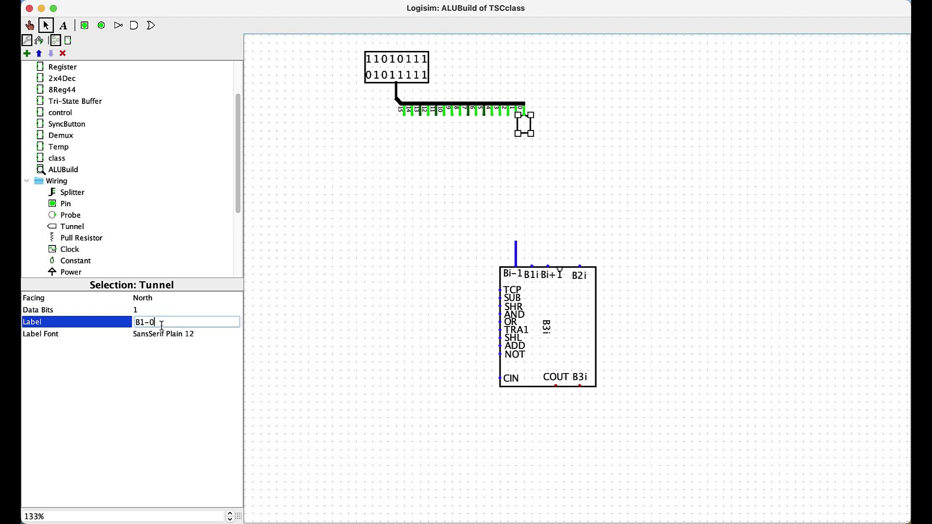
key("Return")
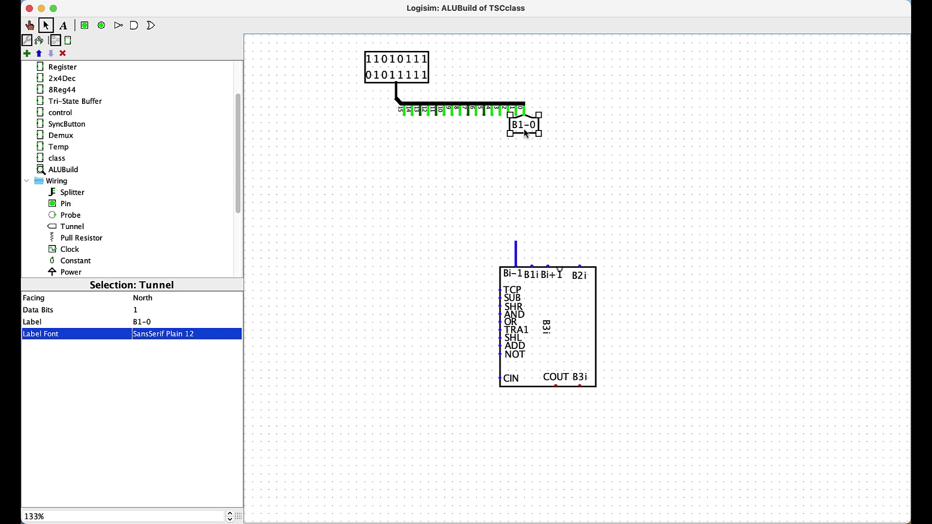
left_click_drag(525, 133, 574, 138)
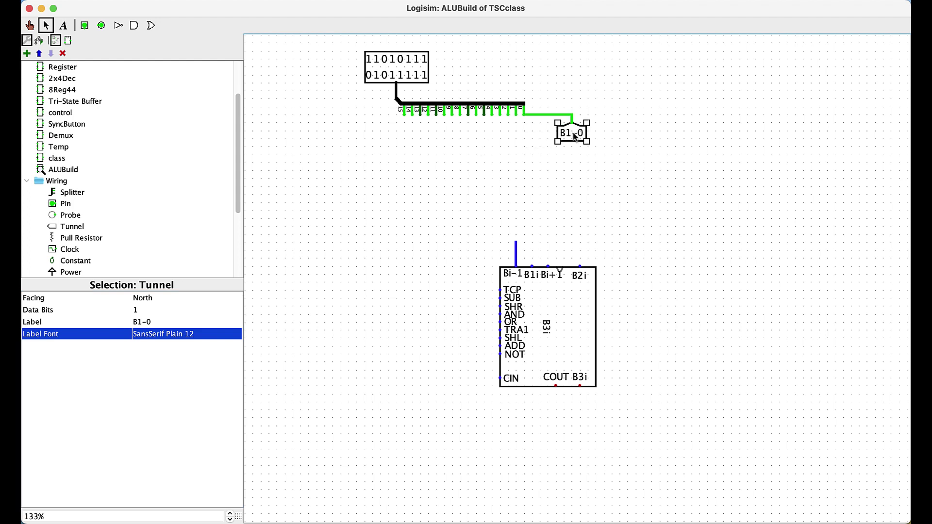
Place a second tunnel on the splitter's output 1 and set its Data Bits to 1
left_click(71, 226)
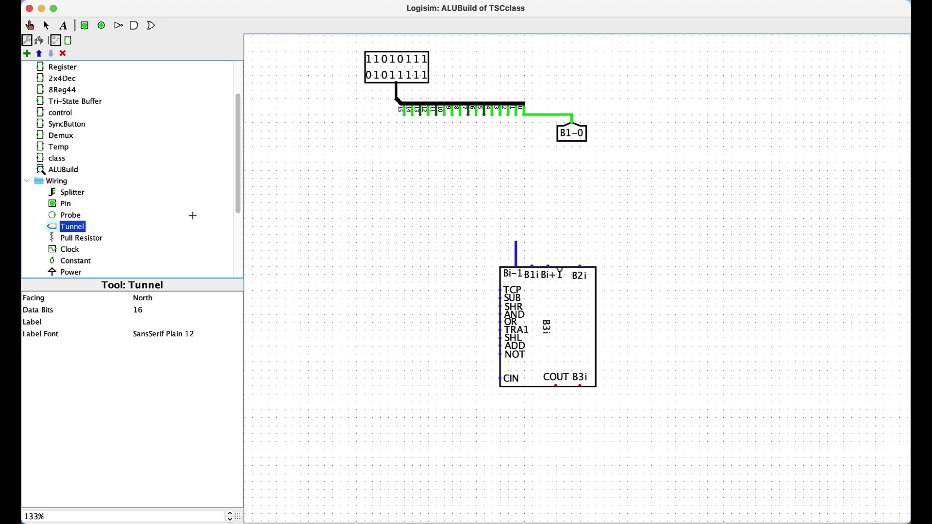
left_click(515, 116)
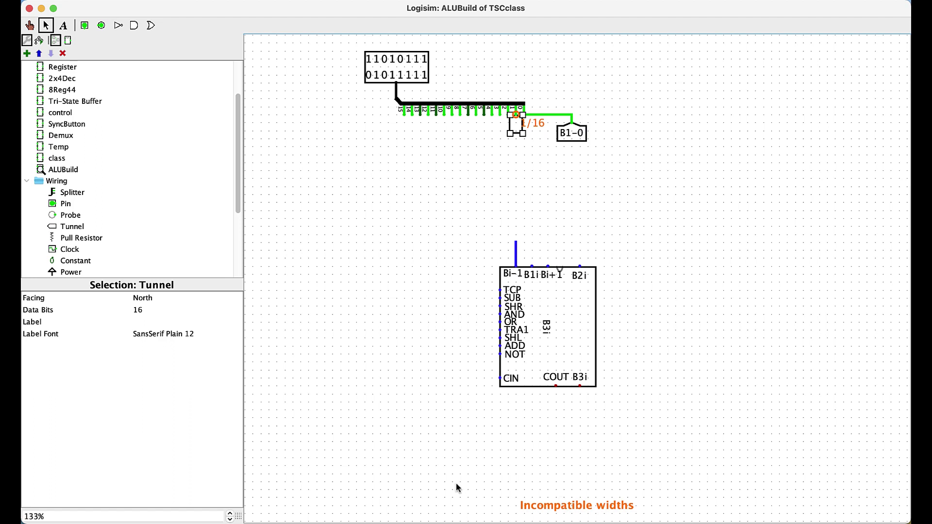
left_click(140, 311)
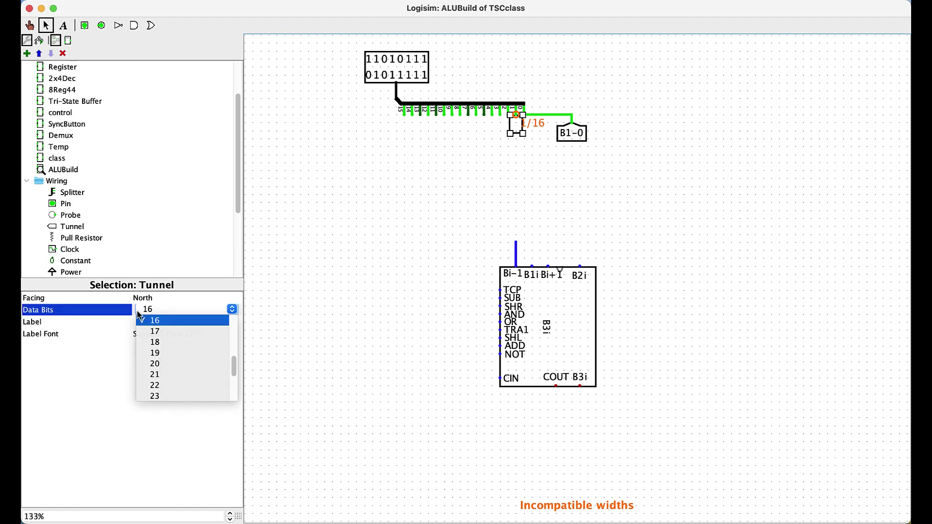
scroll(156, 332, "up", 5)
left_click(156, 322)
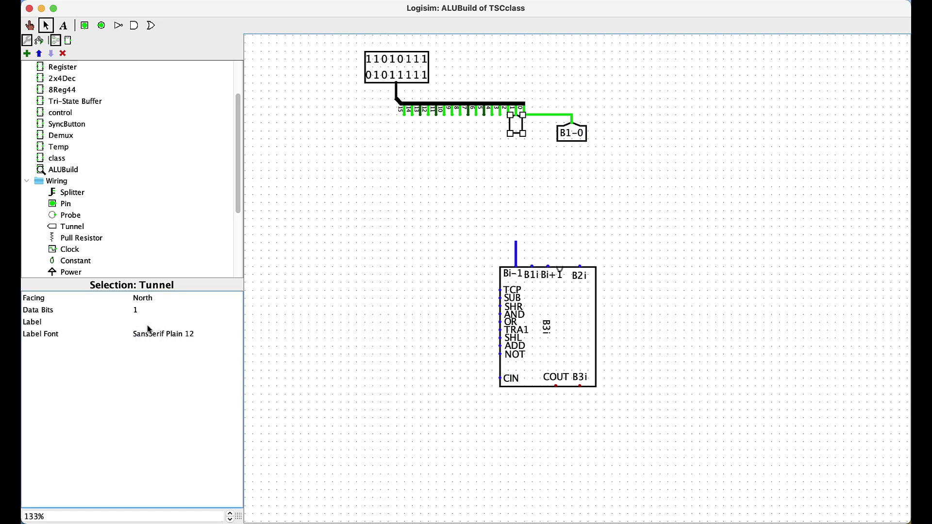
Move the output 1 tunnel down one grid step, label it B1-1 and shift it slightly right
left_click_drag(516, 135, 515, 143)
left_click(148, 321)
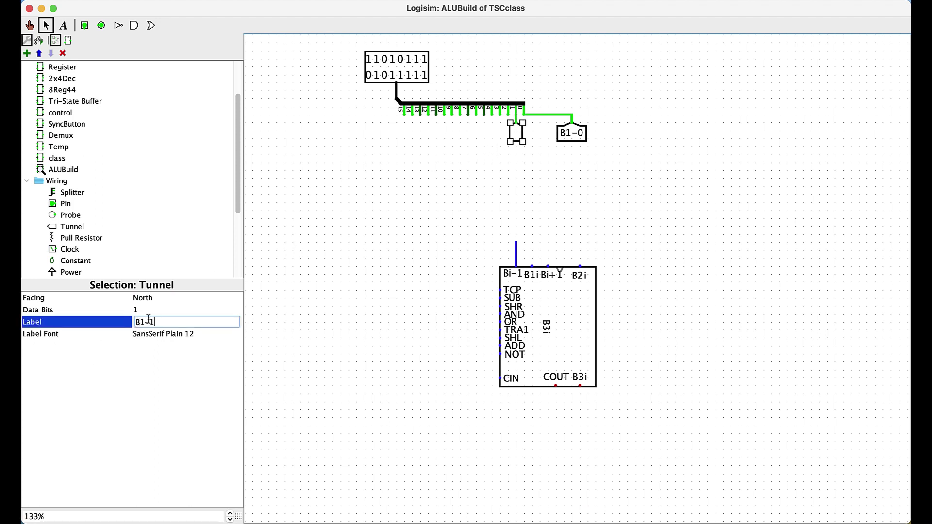
key("Return")
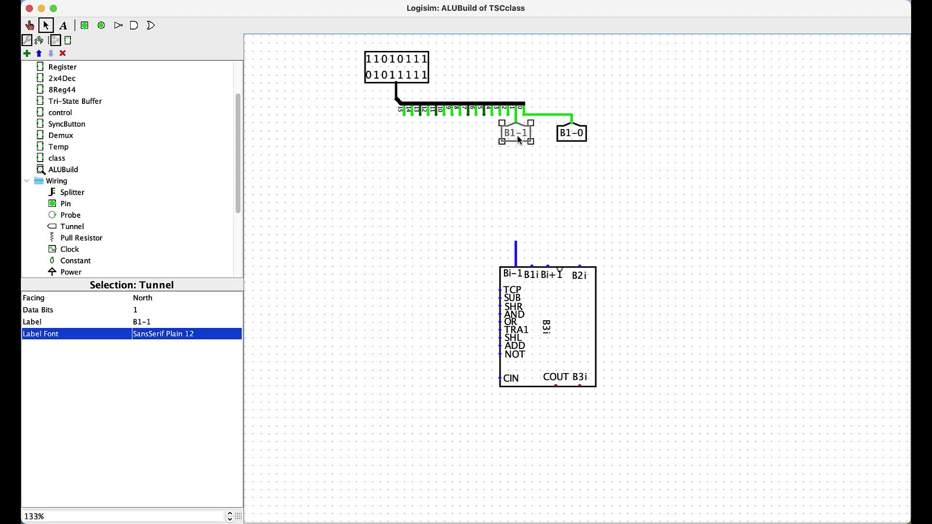
left_click_drag(519, 139, 527, 140)
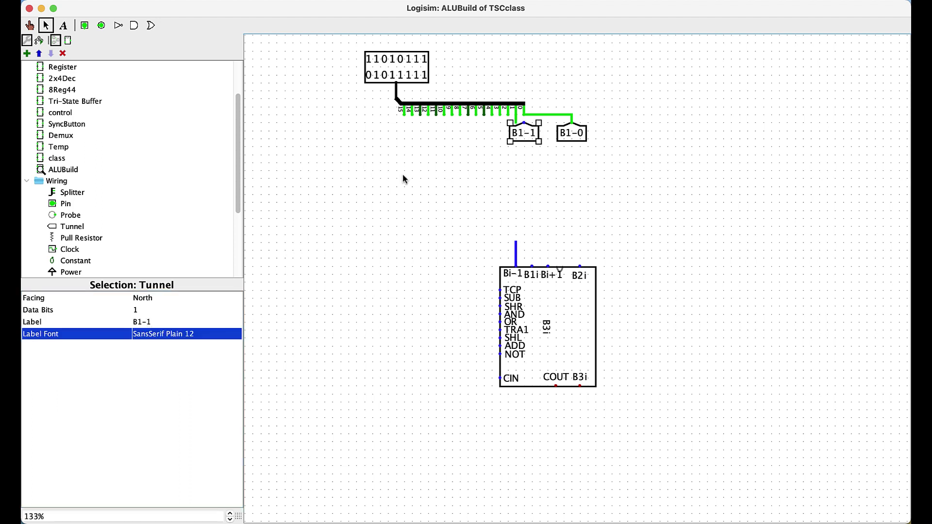
Add a 1-bit tunnel below the splitter's output 15, wired to that output, and label it B1-15
left_click(65, 227)
left_click(138, 311)
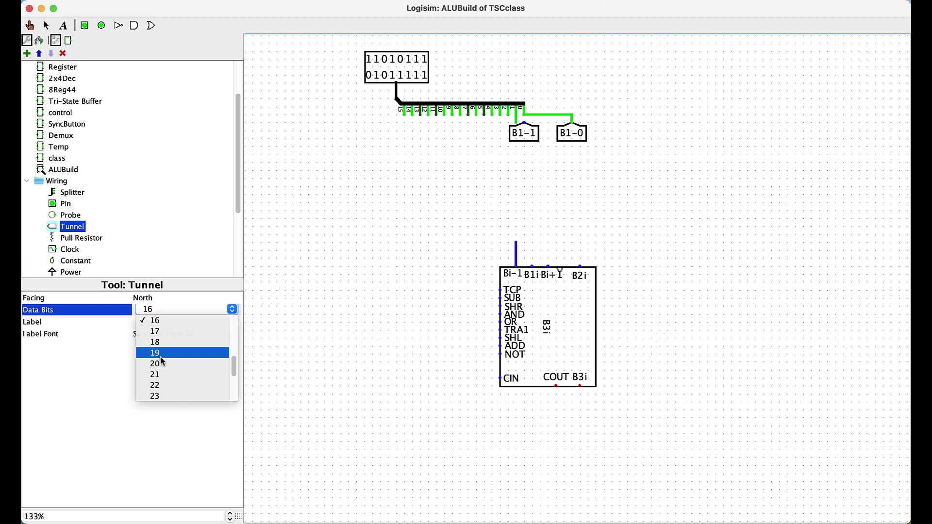
scroll(162, 362, "up", 5)
left_click(156, 321)
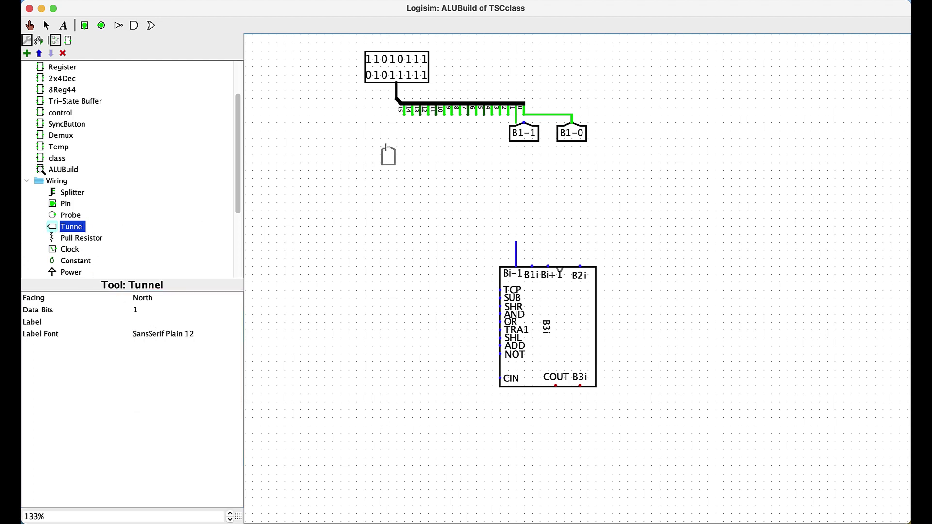
left_click(404, 122)
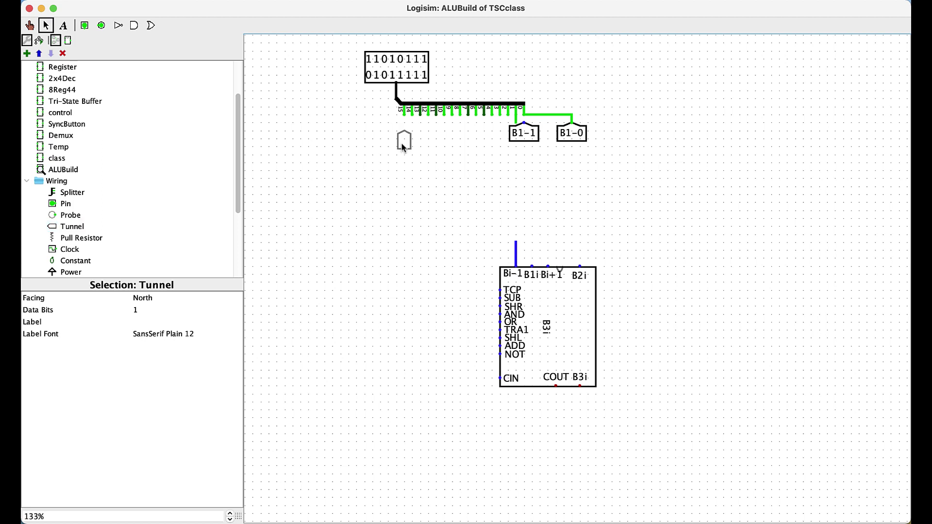
left_click_drag(405, 115, 406, 138)
left_click(140, 323)
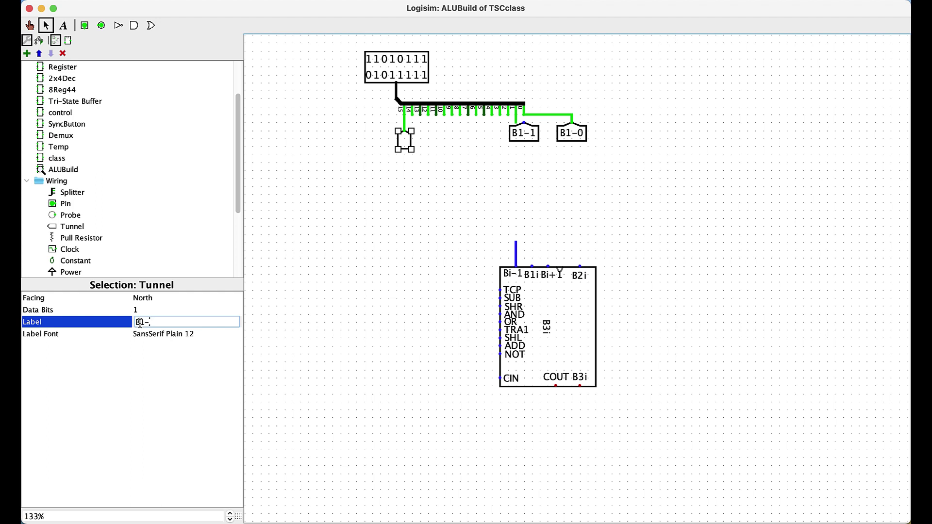
key("Return")
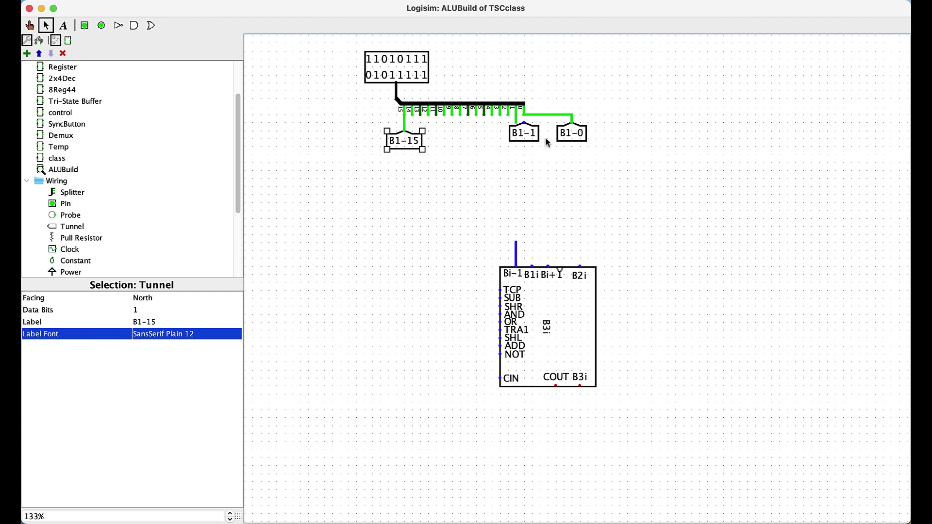
Label the 16-bit input pin BUS1 with its Label Location set to North
left_click(396, 73)
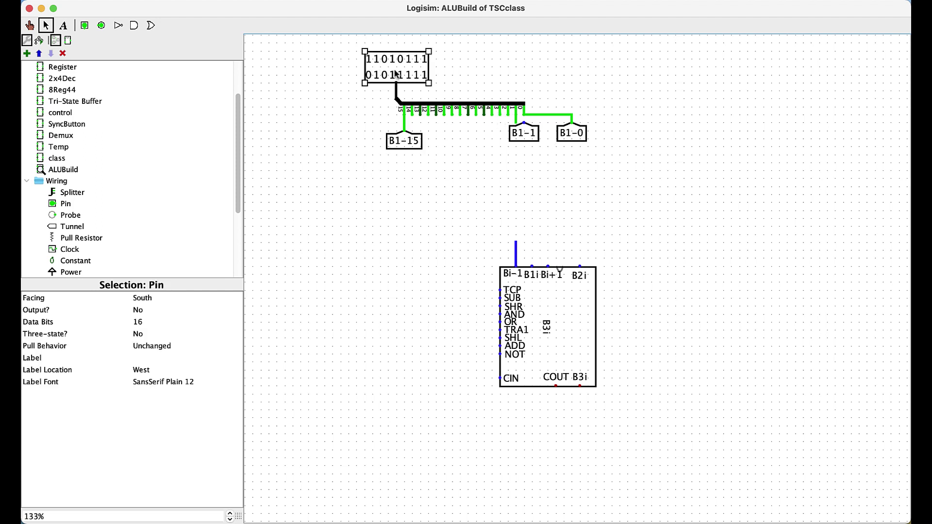
left_click(144, 359)
left_click(145, 371)
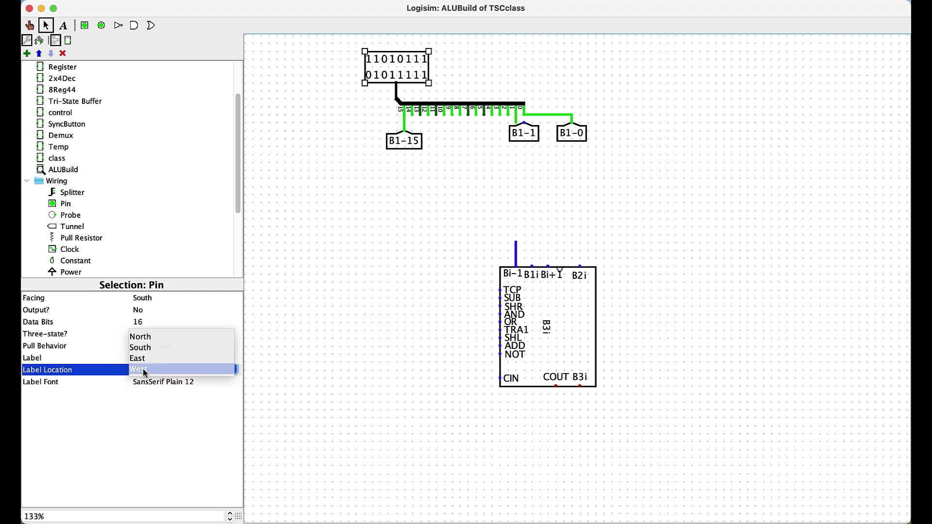
left_click(148, 338)
left_click(145, 358)
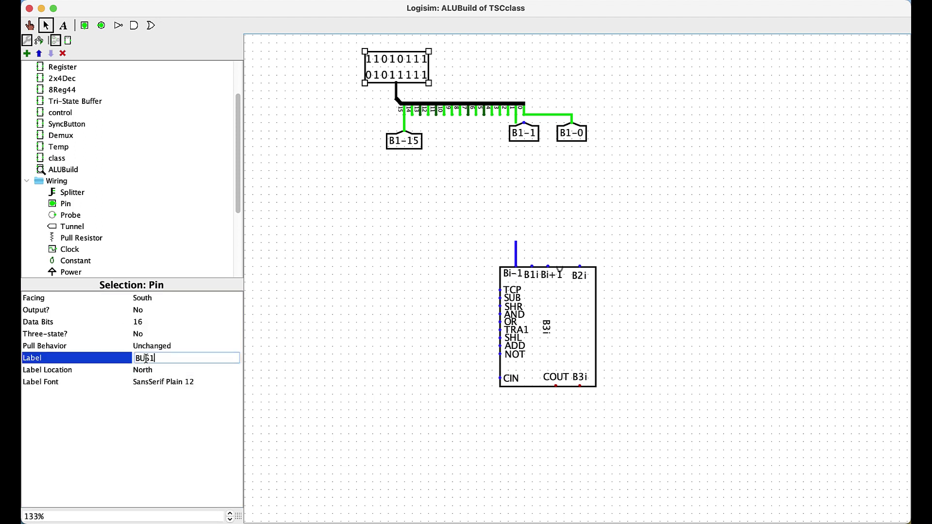
key("Return")
left_click(344, 185)
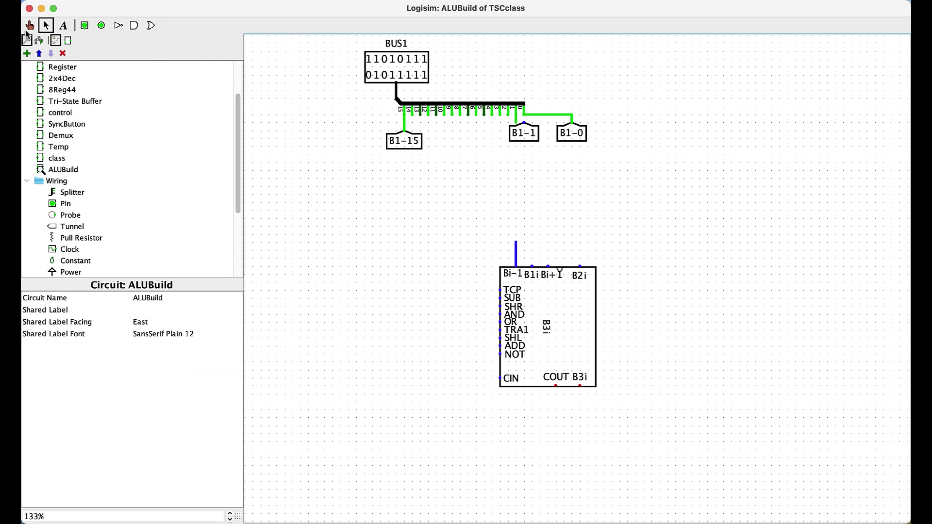
Duplicate the BUS1 pin with its splitter, wires and three tunnels, and place the copy to the right of the original
left_click(87, 27)
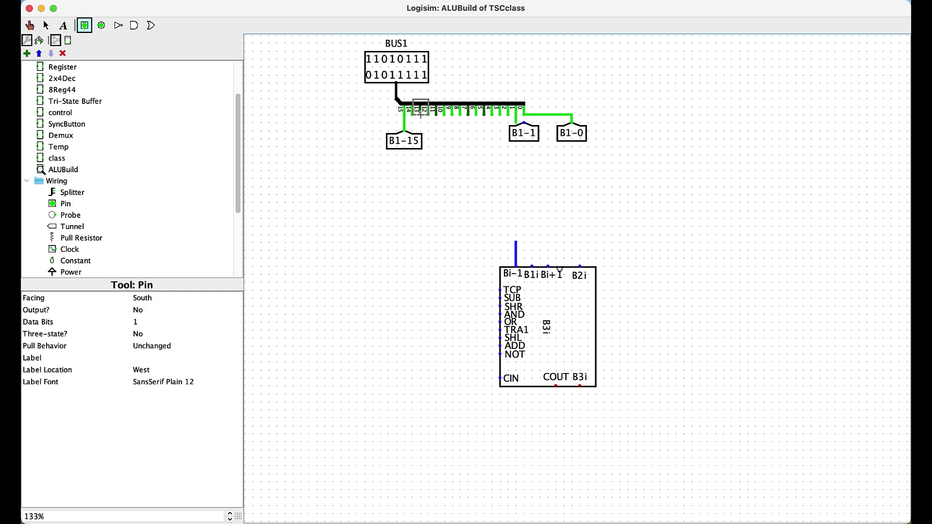
left_click(47, 27)
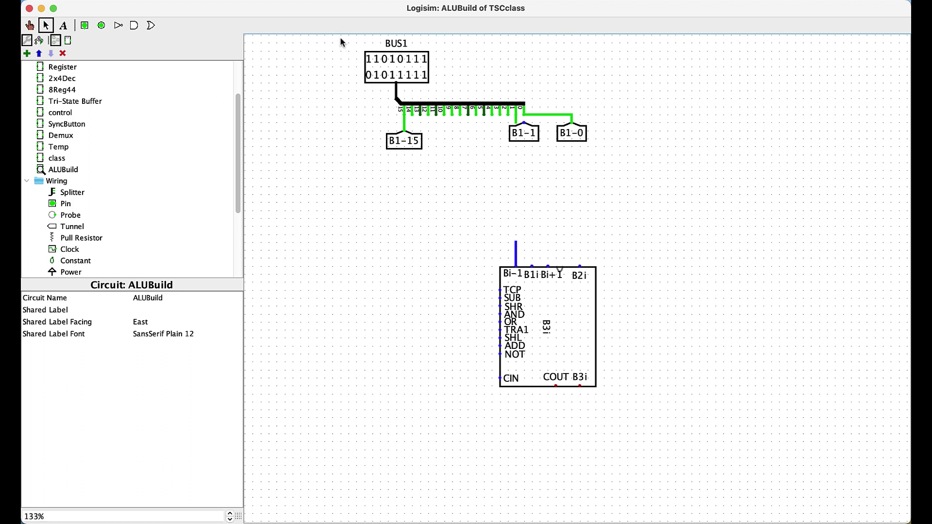
left_click_drag(341, 37, 626, 208)
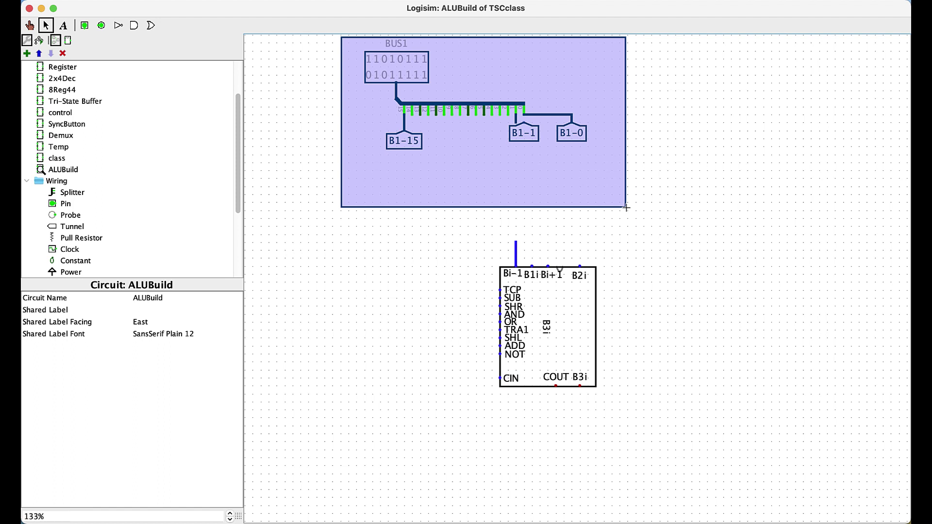
left_click_drag(626, 208, 627, 210)
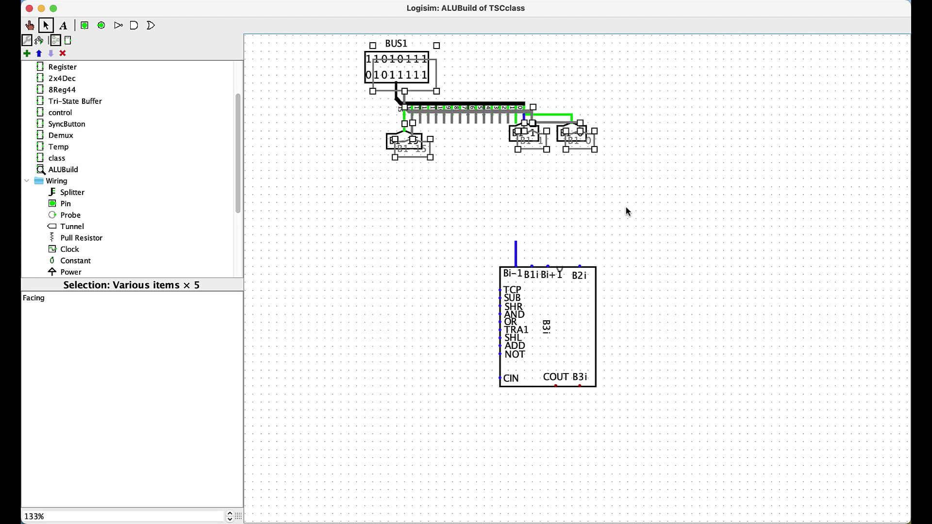
left_click_drag(376, 66, 672, 47)
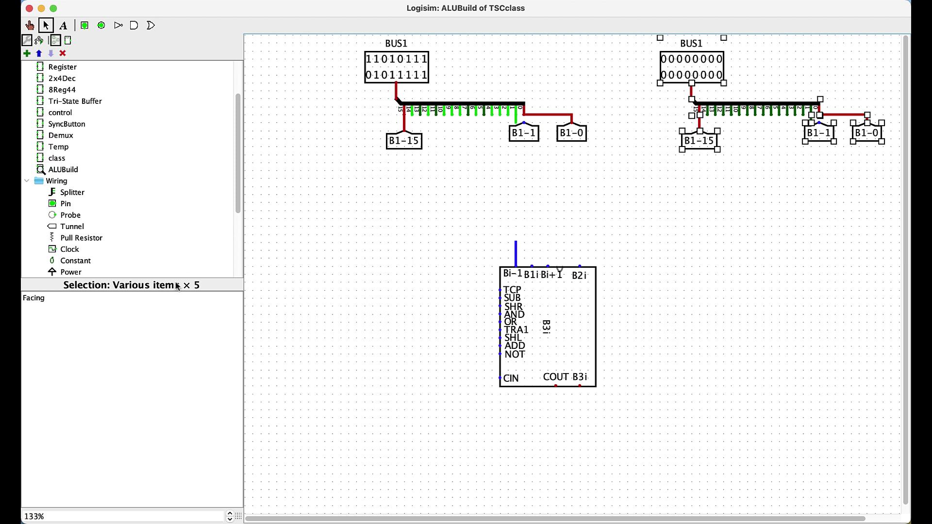
left_click(633, 152)
Change the copied 16-bit pin's label to BUS2
left_click(682, 68)
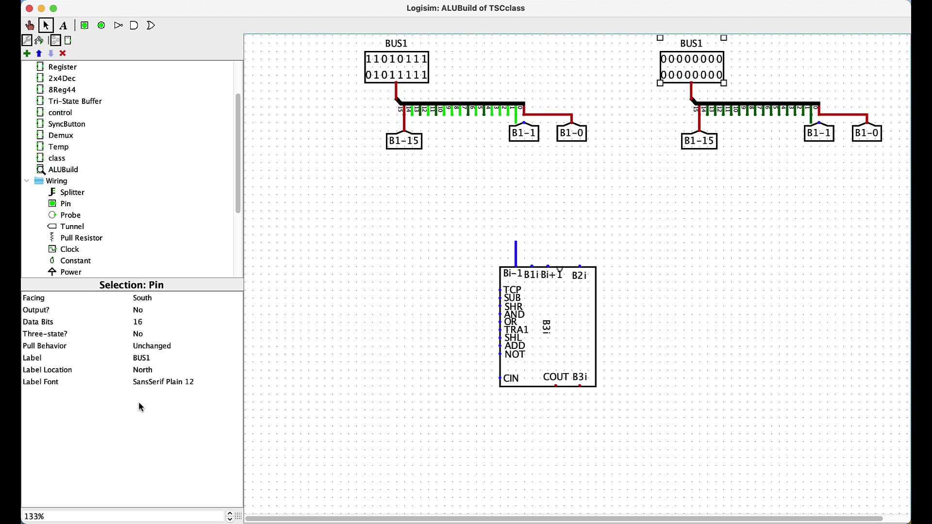
left_click(156, 358)
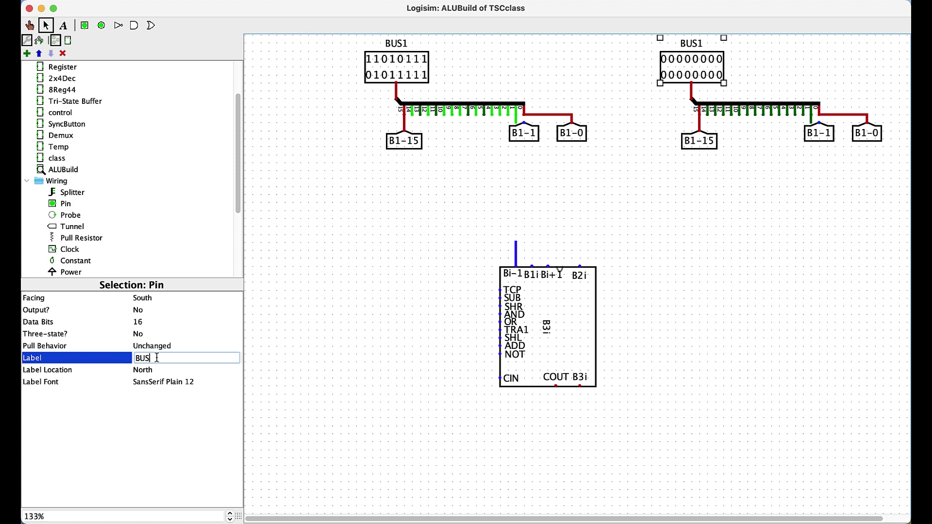
type("2")
key("Return")
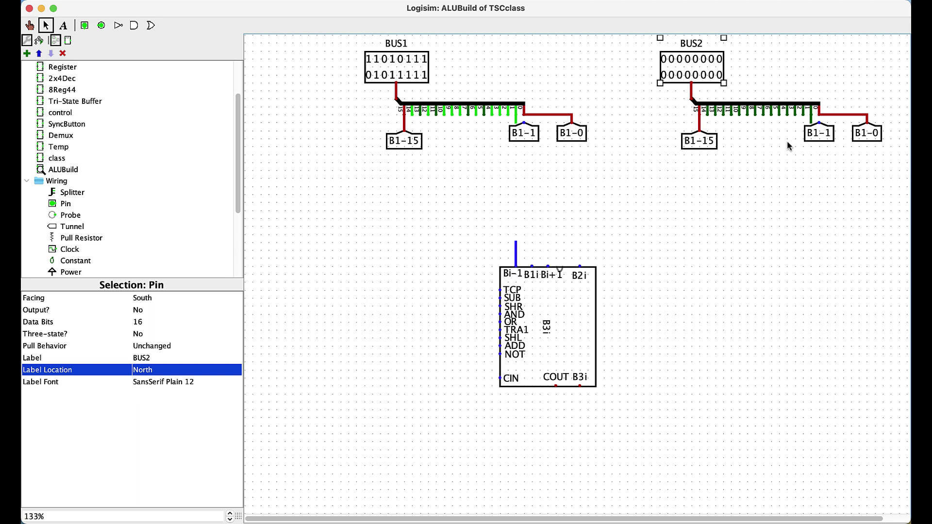
Relabel the tunnel on output 0 of the BUS2 splitter as B2-0
left_click(873, 139)
left_click(133, 323)
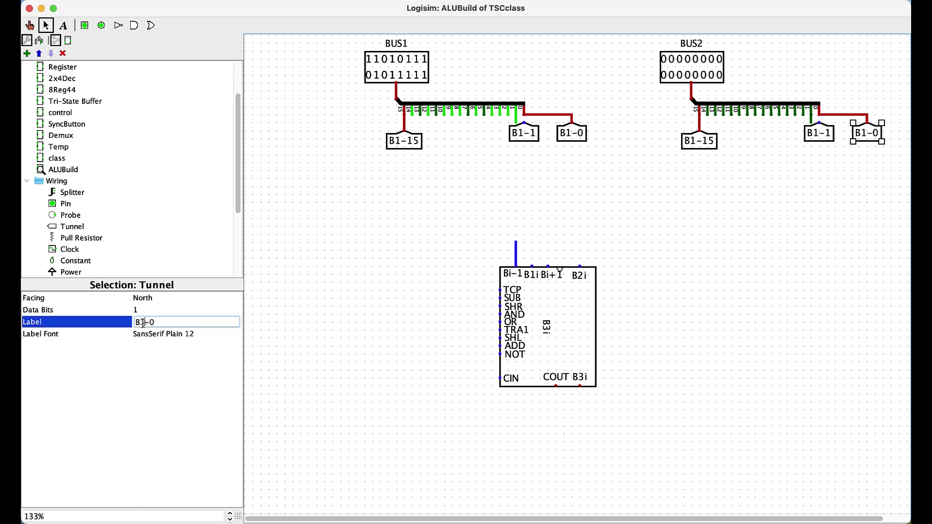
key("BackSpace")
type("2")
key("Return")
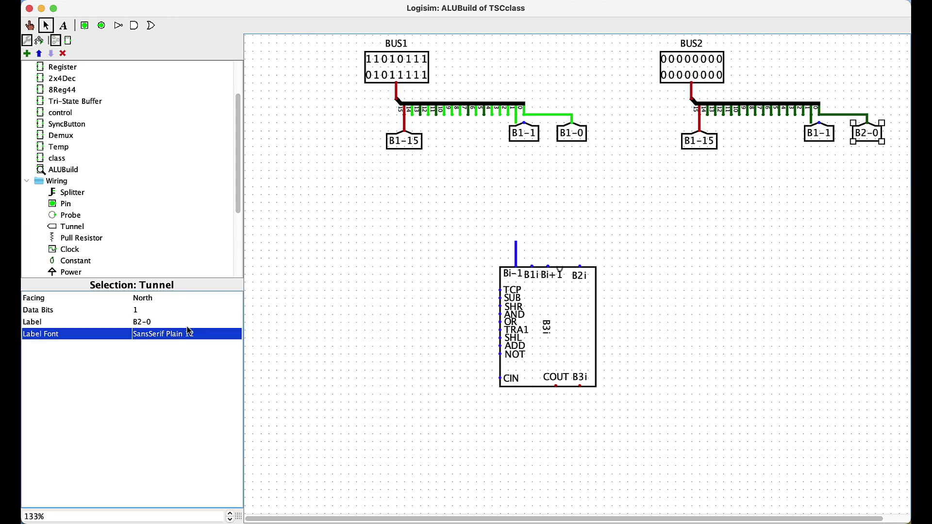
Move the B1-1 tunnel under the BUS2 splitter so it meets output 1 and relabel it B2-1
left_click(822, 139)
left_click_drag(822, 138, 814, 139)
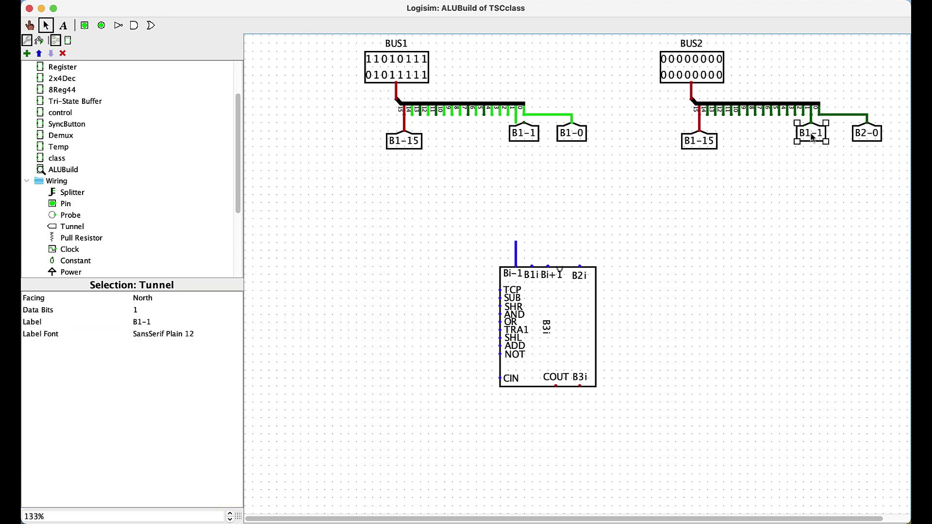
left_click(148, 324)
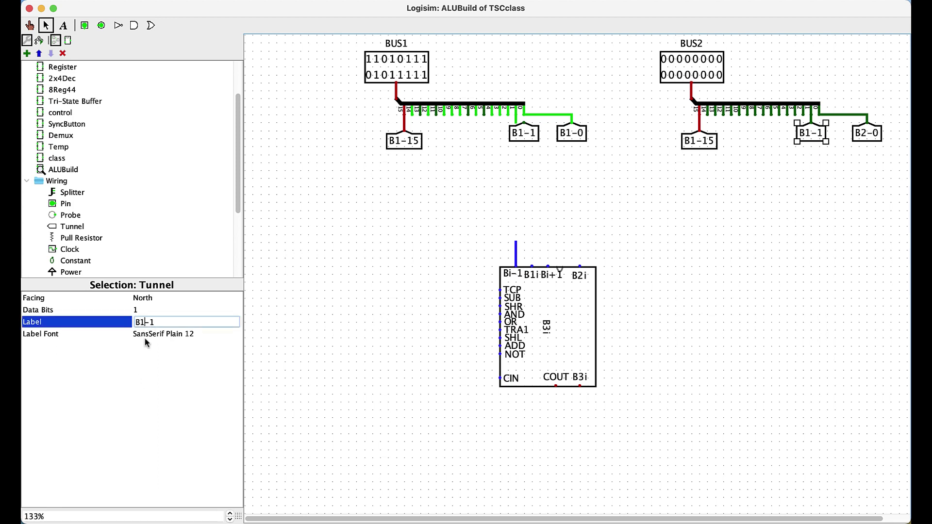
type("2")
key("Return")
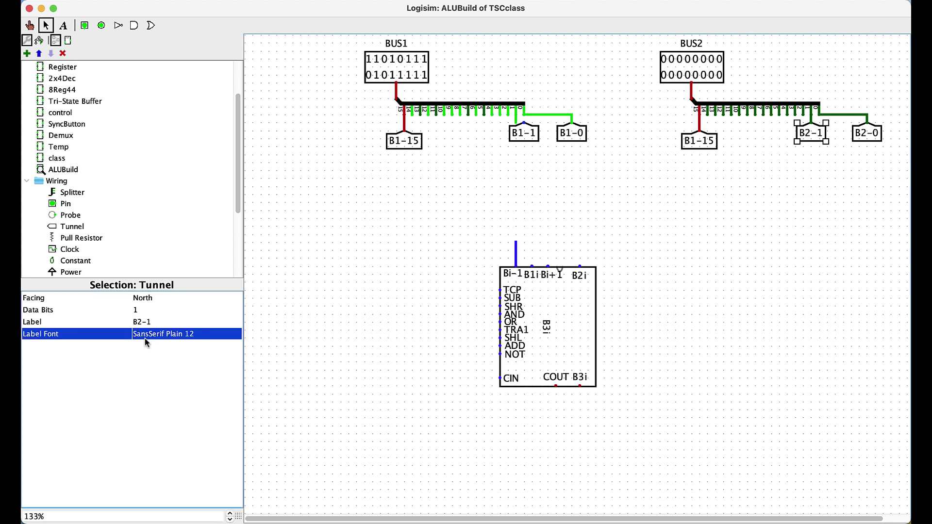
Relabel the tunnel on output 15 of the BUS2 splitter as B2-15
left_click(694, 141)
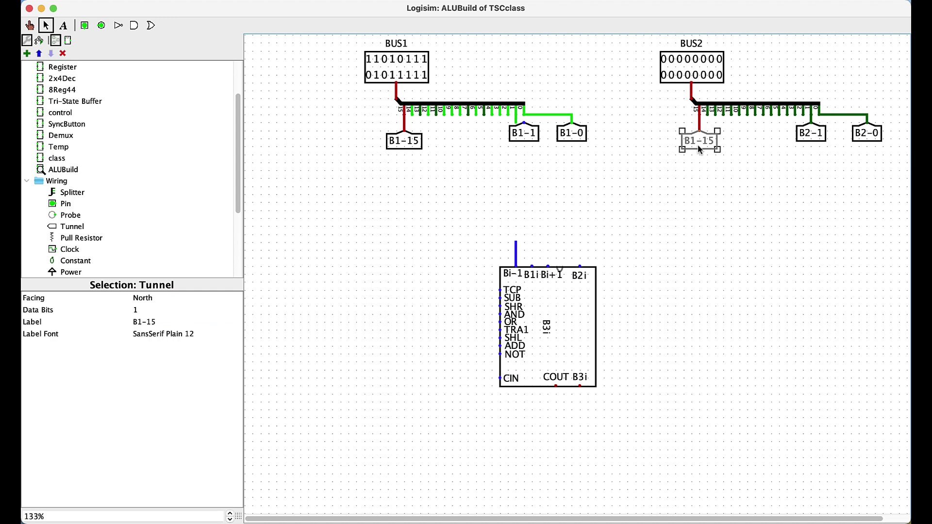
left_click(140, 323)
key("Delete")
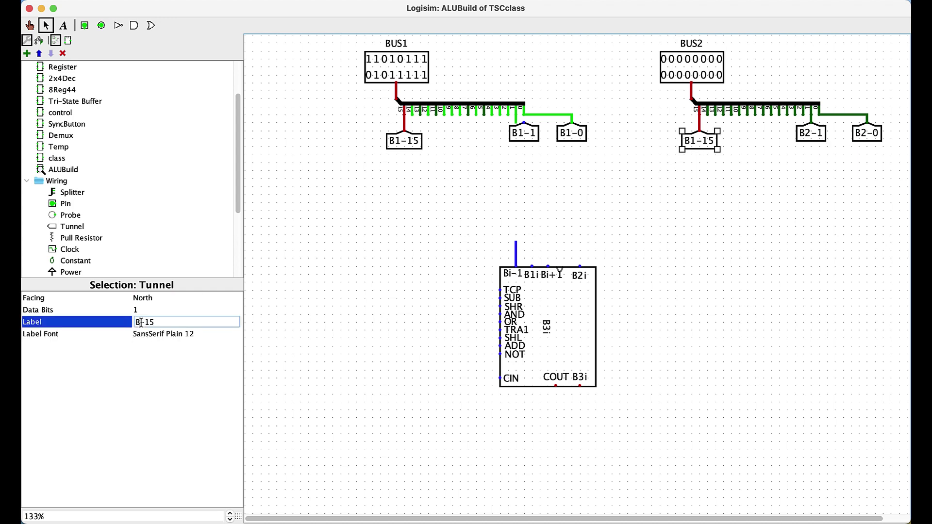
type("2")
key("Return")
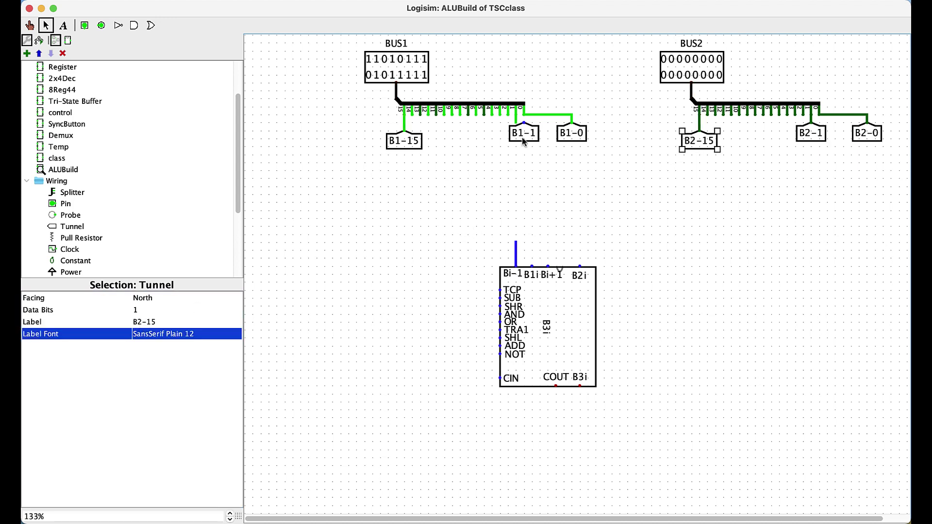
Move the B1-1 tunnel one grid step down, keeping it wired to output 1 of the BUS1 splitter
mouse_move(524, 139)
left_mouse_down()
mouse_move(516, 140)
mouse_move(526, 143)
left_mouse_up()
left_click(616, 183)
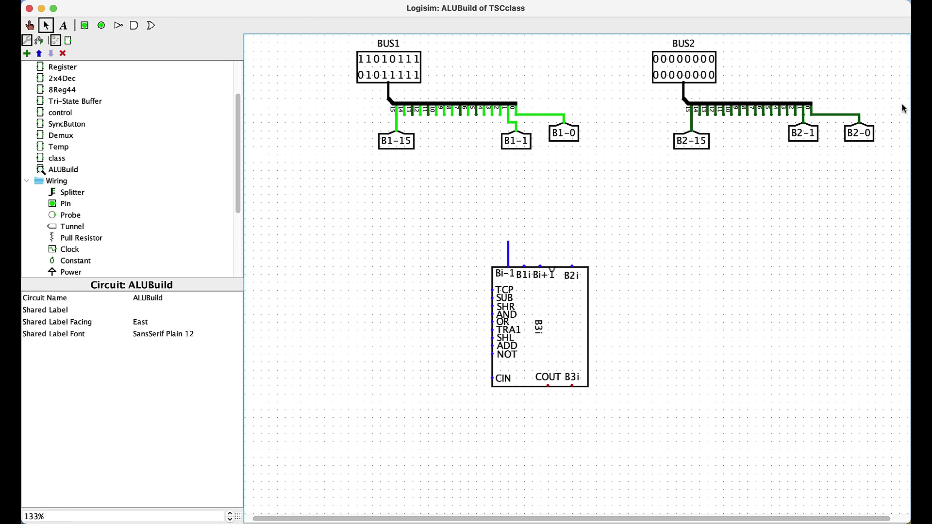
left_click(869, 137)
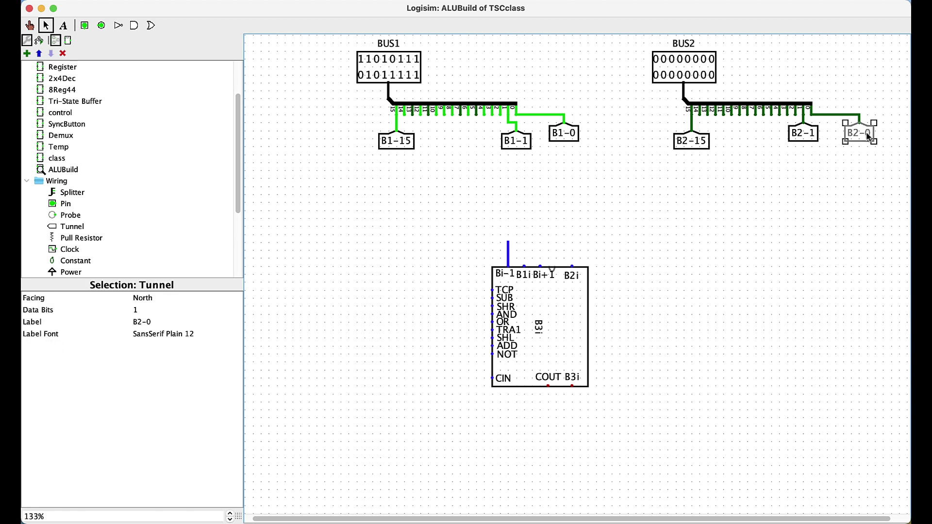
left_click(810, 136)
left_click(692, 142)
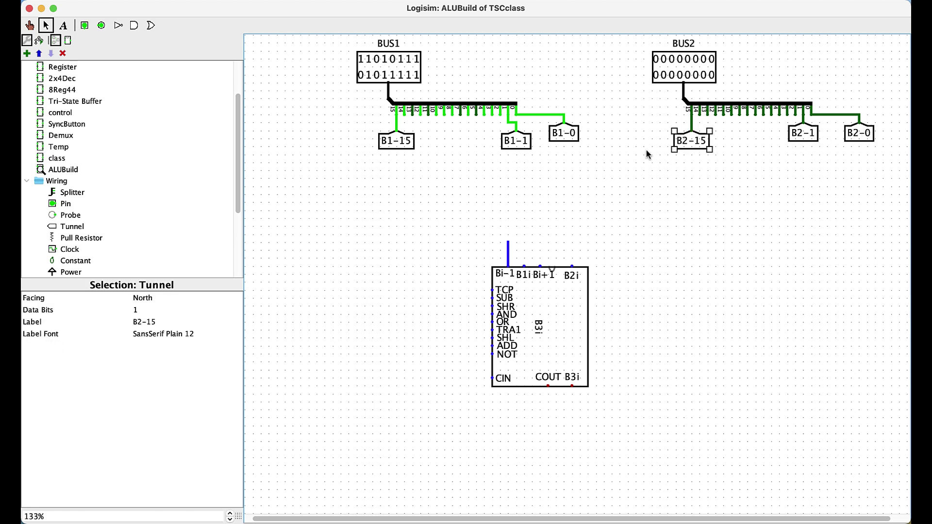
scroll(701, 162, "left", 1)
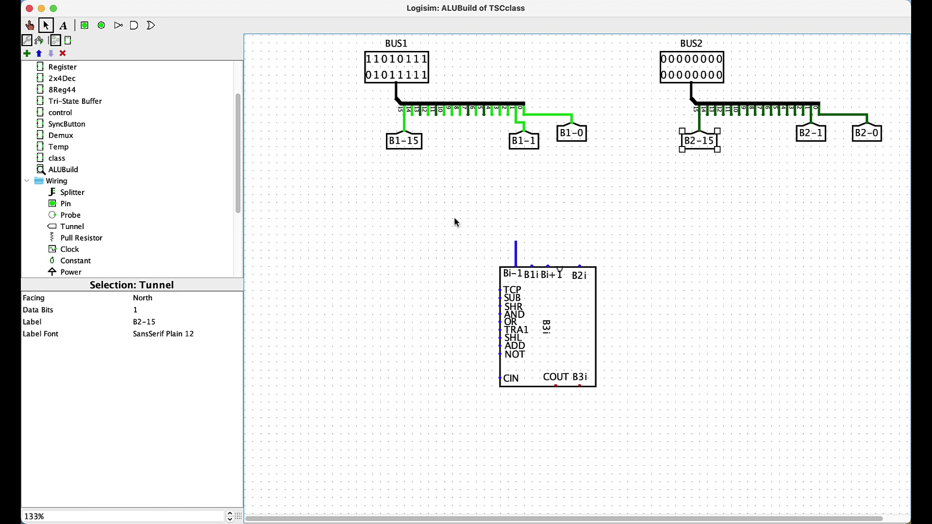
scroll(467, 165, "right", 3)
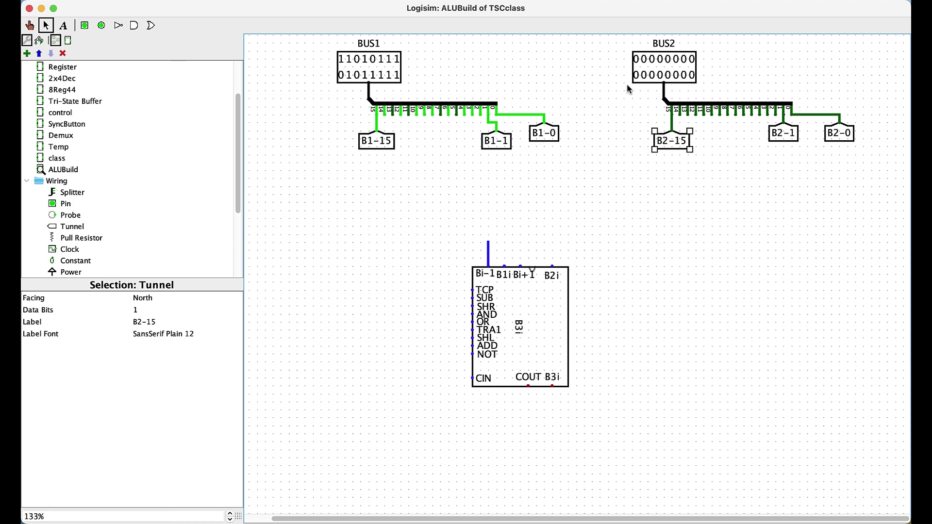
left_click_drag(620, 40, 882, 196)
key("super+d")
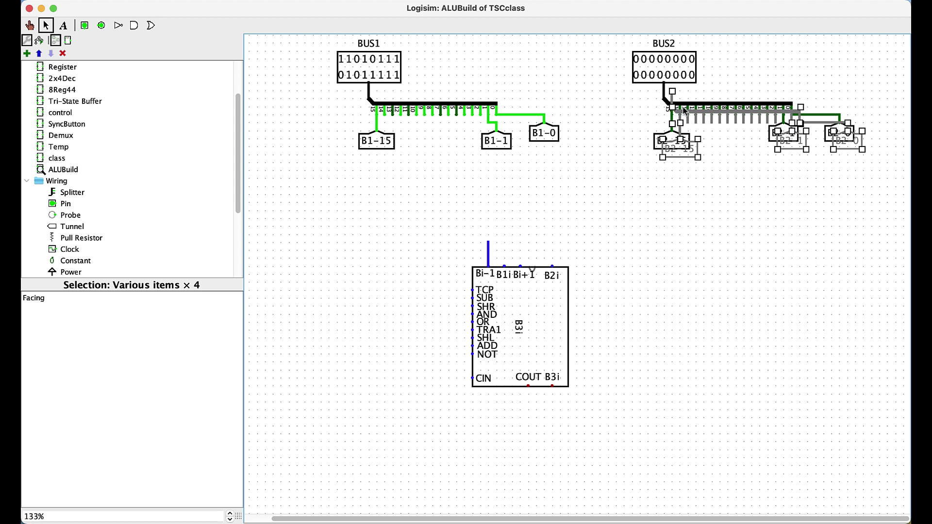
key("super+z")
left_click(605, 74)
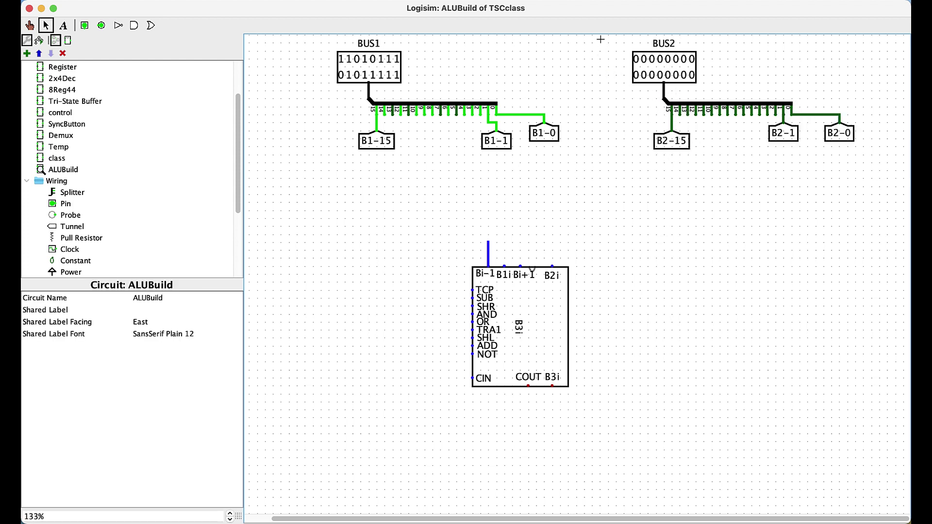
left_click_drag(600, 39, 881, 195)
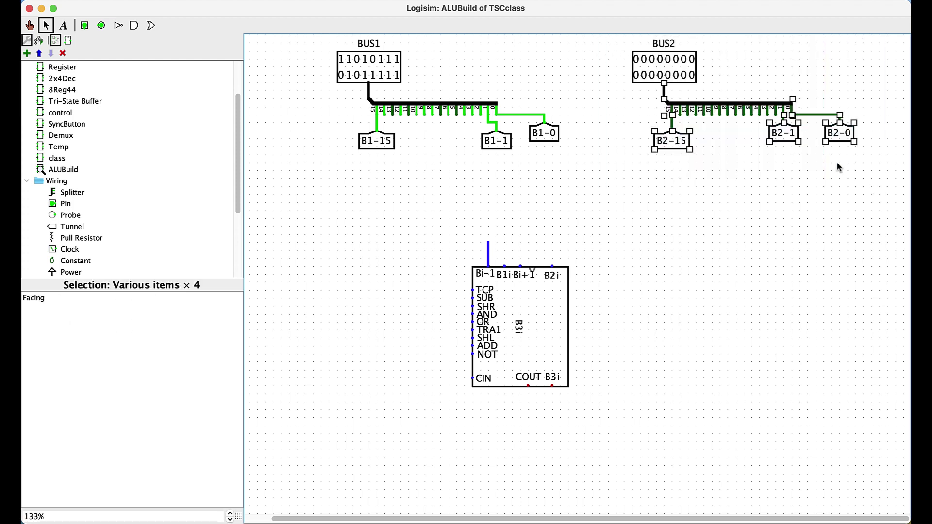
left_click(627, 38)
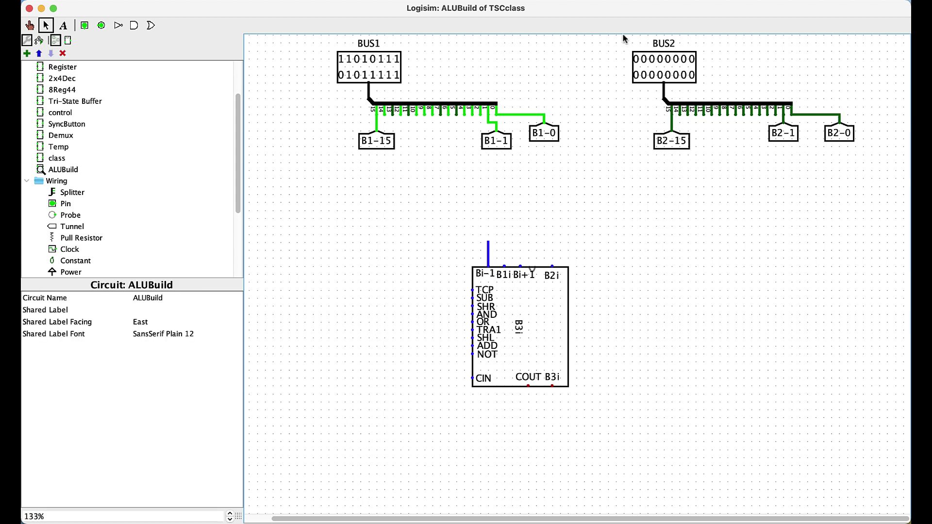
Duplicate the BUS2 pin with its splitter, wires and three tunnels, and place the copy well below the ALUBit subcircuit
left_click_drag(625, 39, 881, 197)
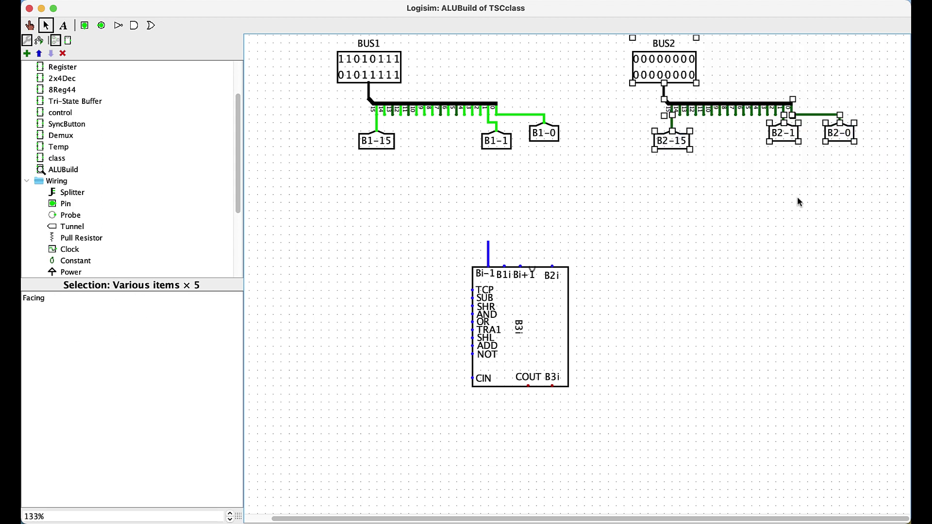
key("super+d")
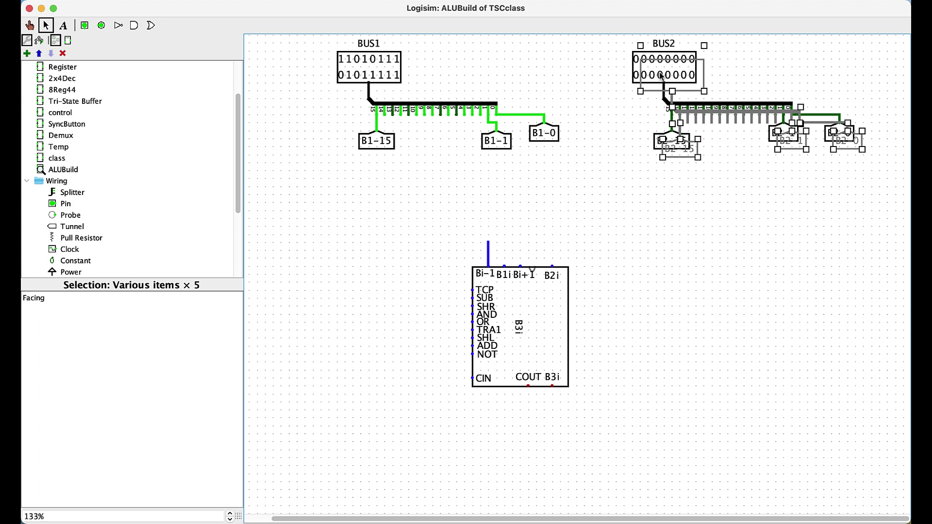
mouse_move(664, 83)
left_mouse_down()
mouse_move(636, 294)
mouse_move(633, 203)
left_mouse_up()
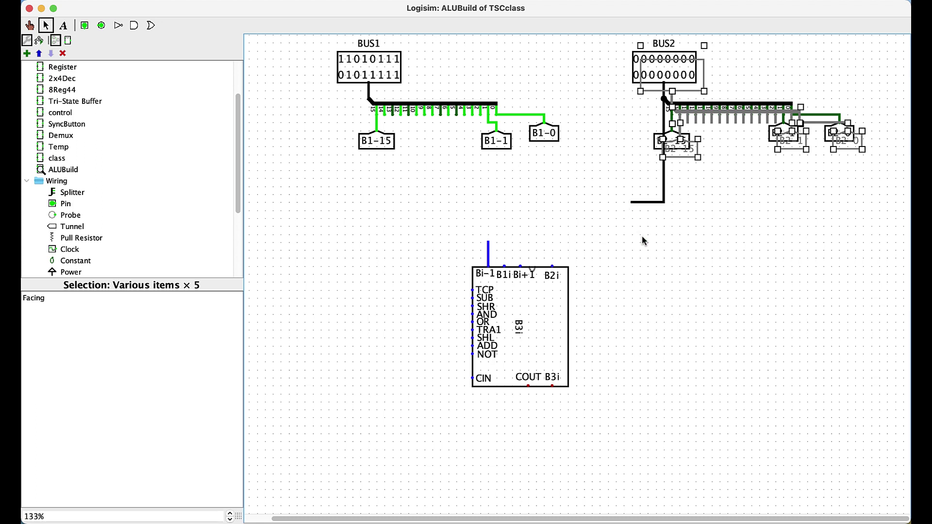
key("super+z")
left_click_drag(695, 86, 416, 419)
scroll(534, 403, "down", 2)
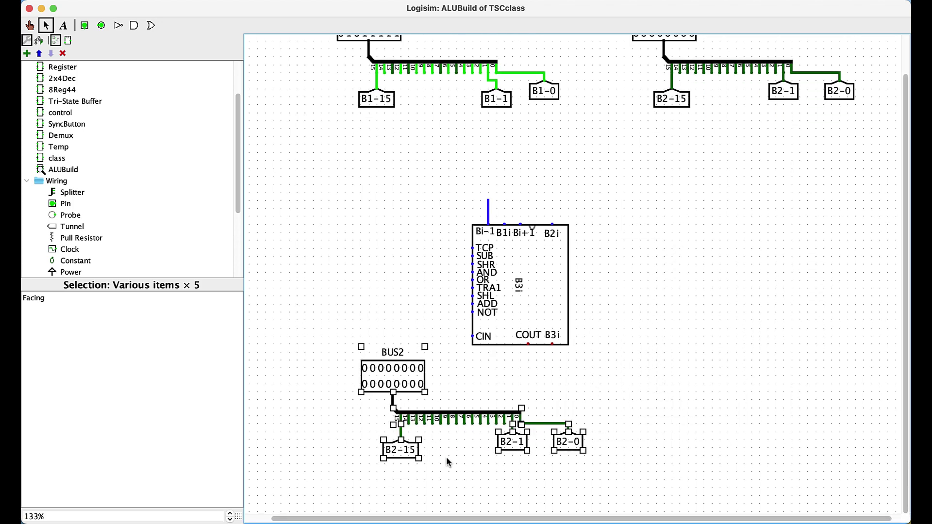
left_click(230, 519)
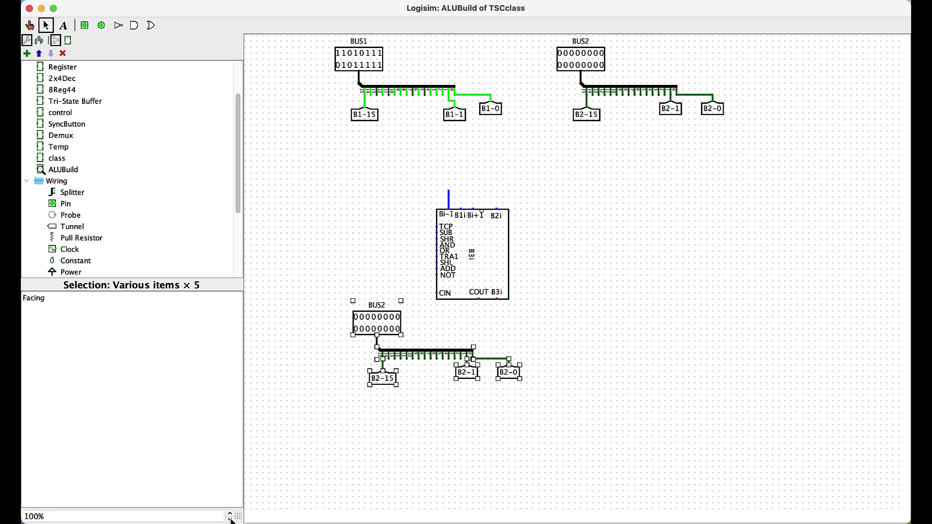
left_click(230, 519)
left_click_drag(340, 260, 363, 333)
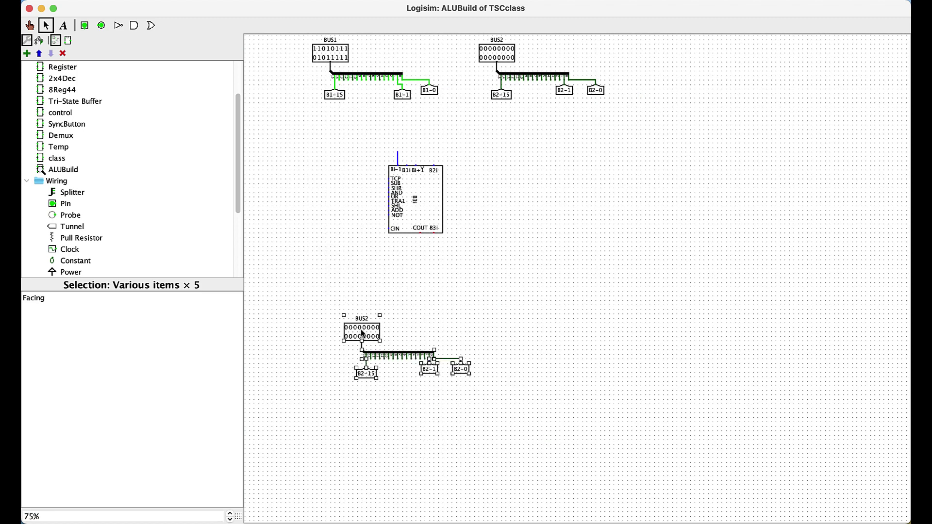
Delete the copied BUS2 input pin below the ALUBit subcircuit, keeping its splitter and tunnels
left_click(284, 346)
left_click(354, 335)
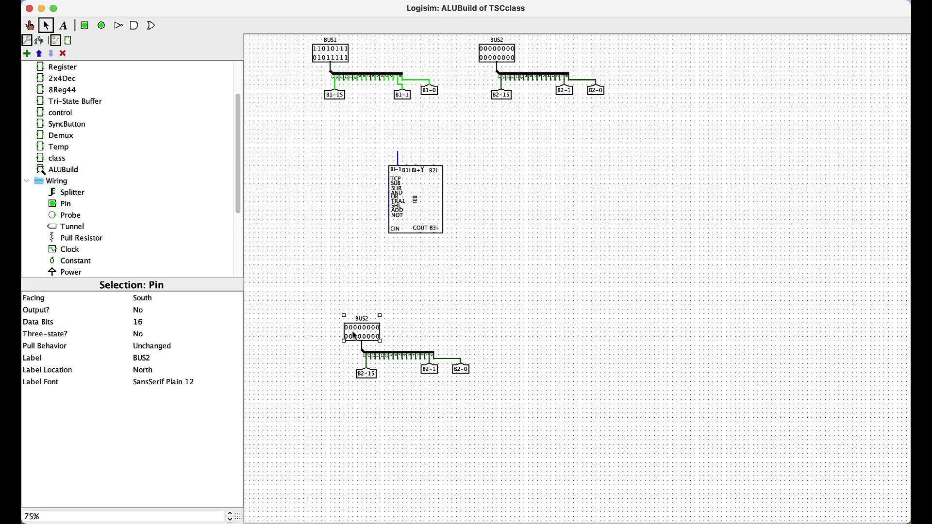
key("BackSpace")
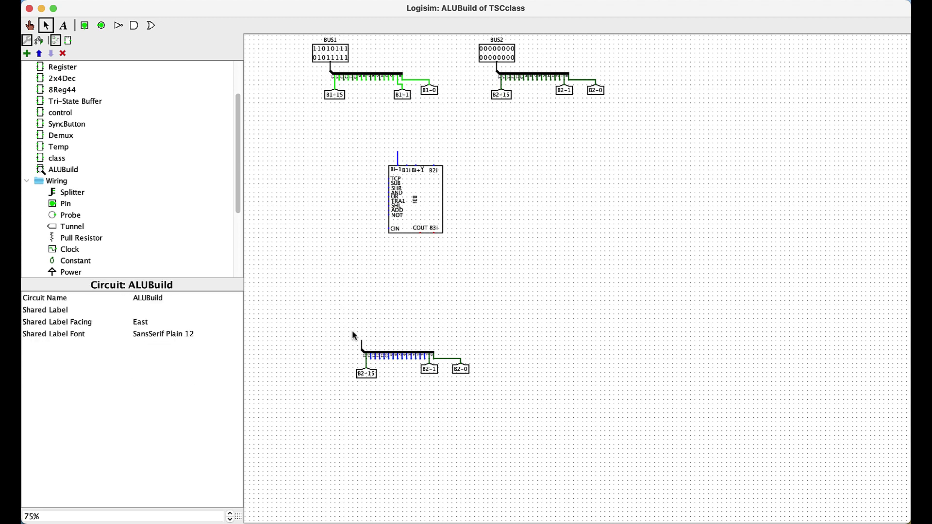
Place a north-facing output pin below the copied splitter and set its Data Bits to 16
left_click(102, 27)
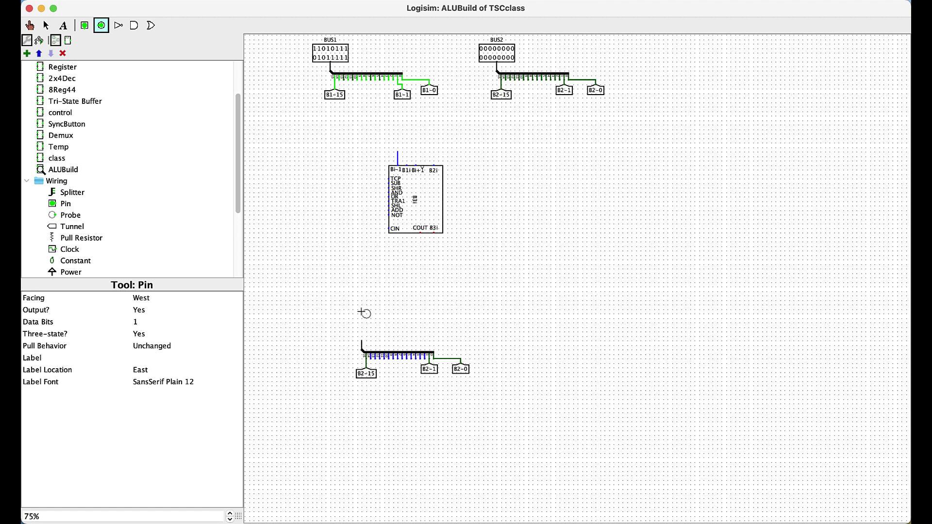
key("Up")
left_click(364, 434)
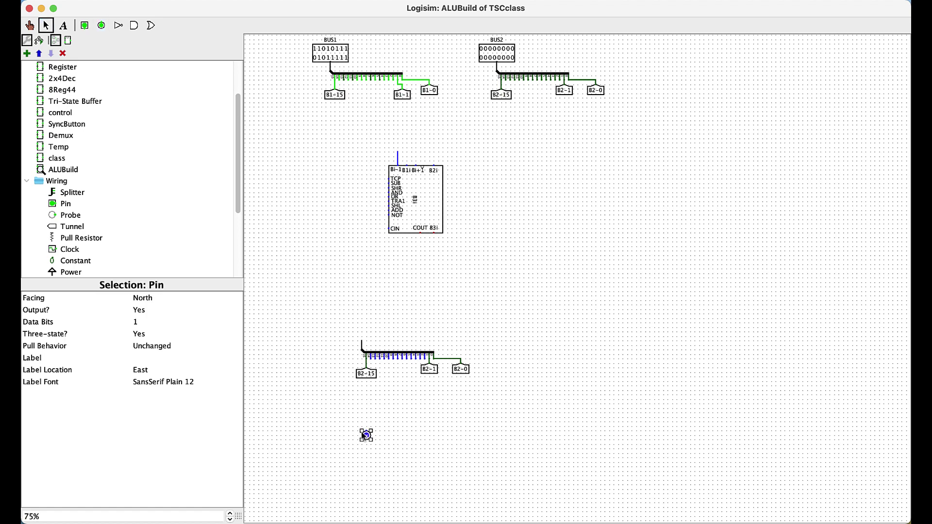
left_click(141, 322)
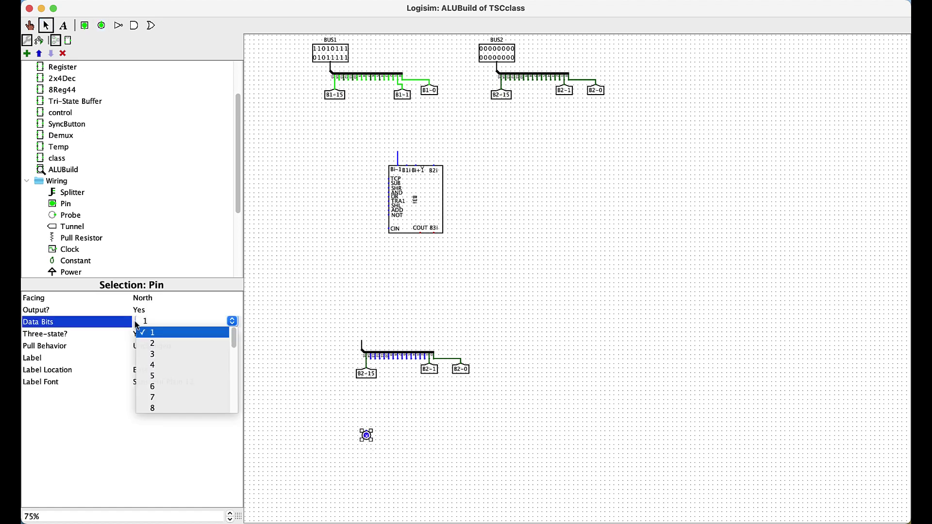
scroll(160, 384, "down", 2)
scroll(161, 393, "down", 5)
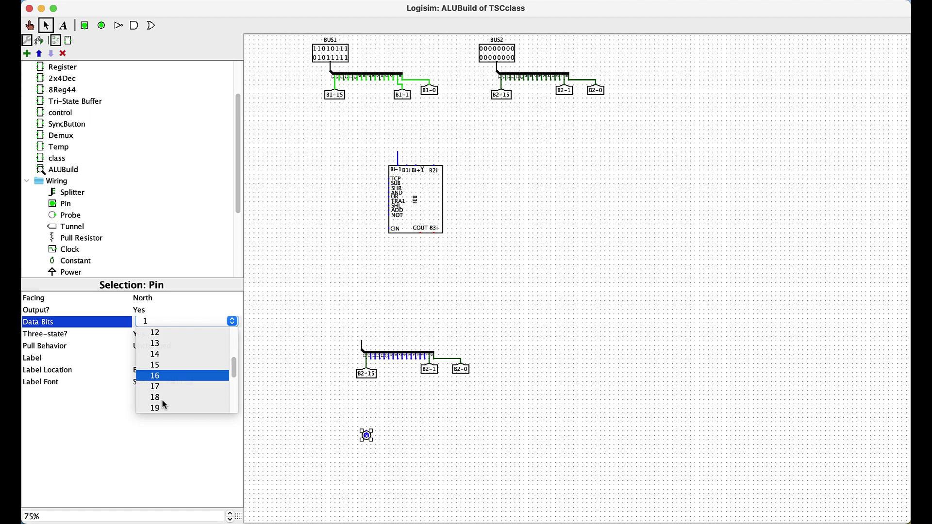
left_click(160, 375)
Try to reorient the copied splitter and its three tunnels together by changing their facing
left_click_drag(335, 316, 551, 408)
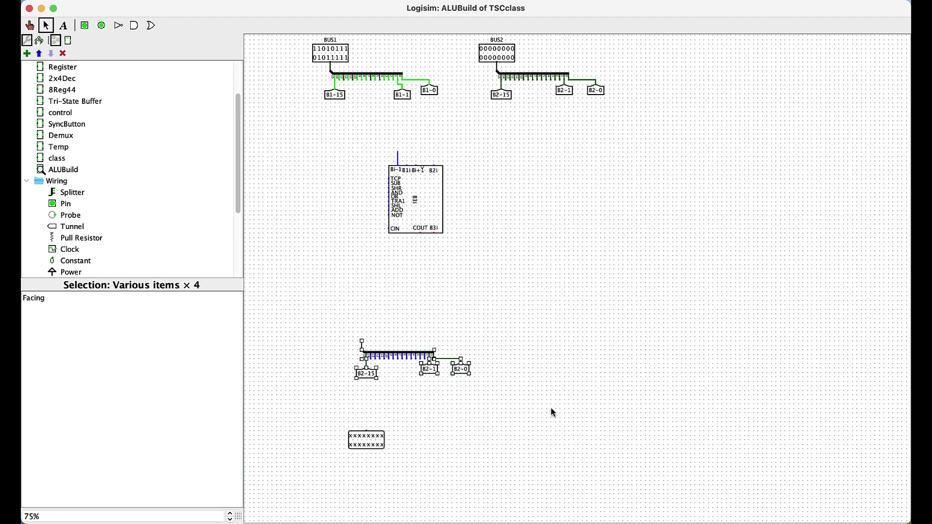
key("Right")
key("Down")
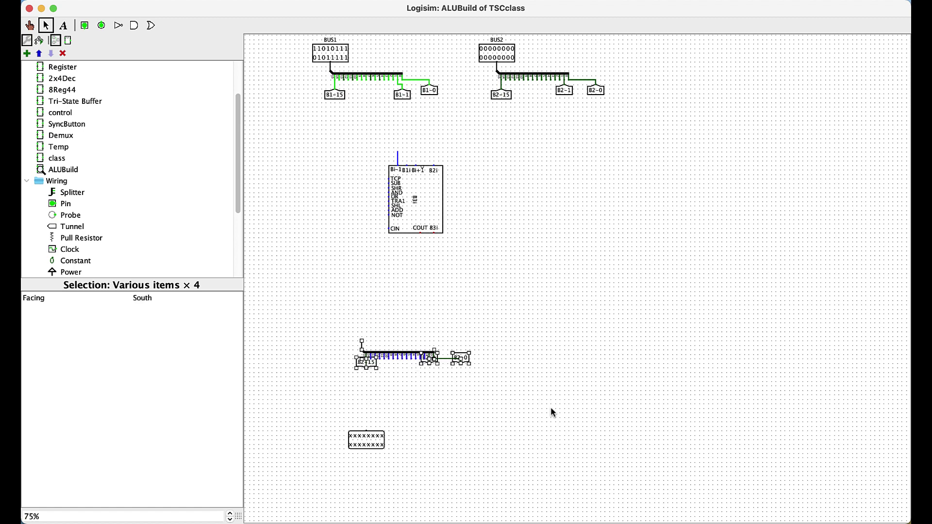
key("Up")
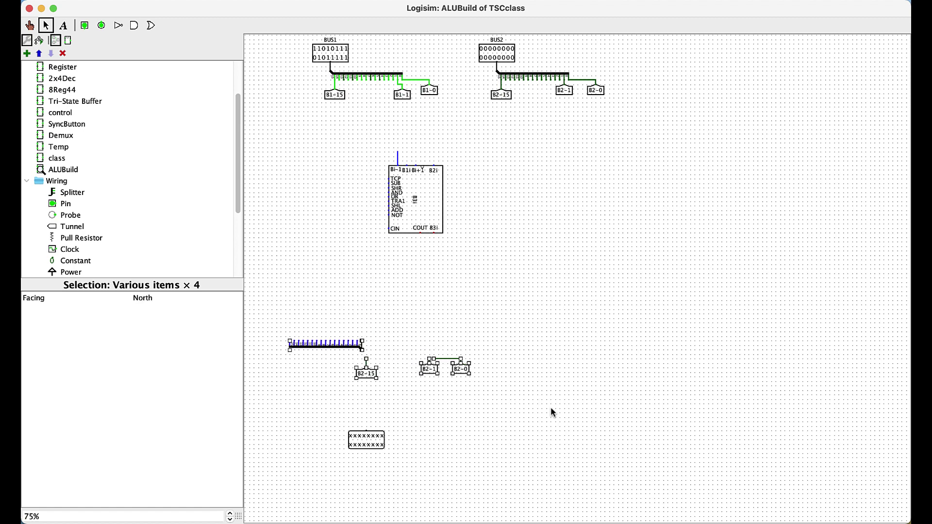
key("Right")
key("Down")
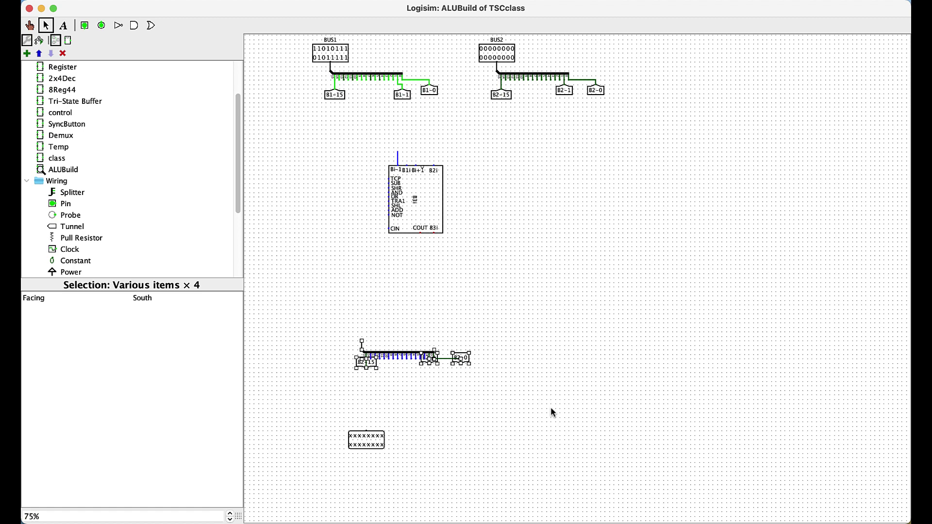
left_click(594, 481)
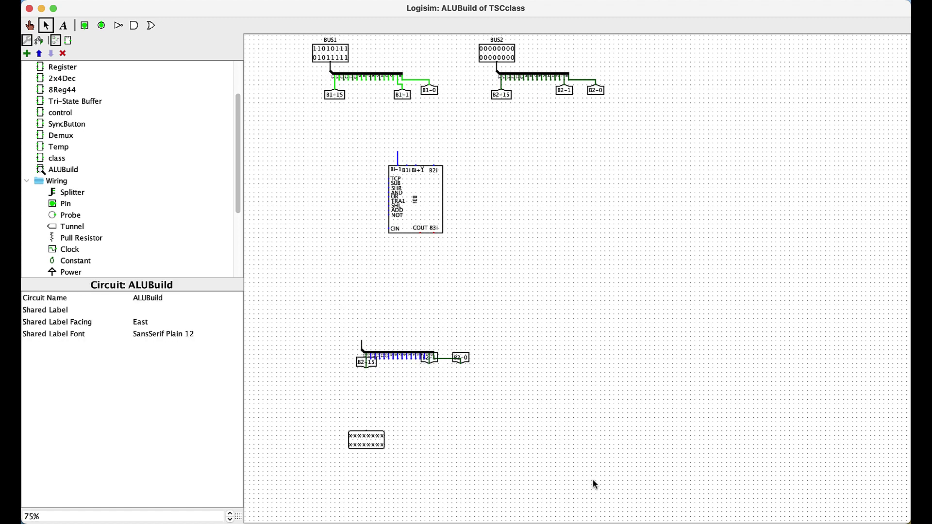
Undo all the facing changes made to the copied splitter and its tunnels
key("super+z")
key("super+z")
key("super+z")
key("super+z")
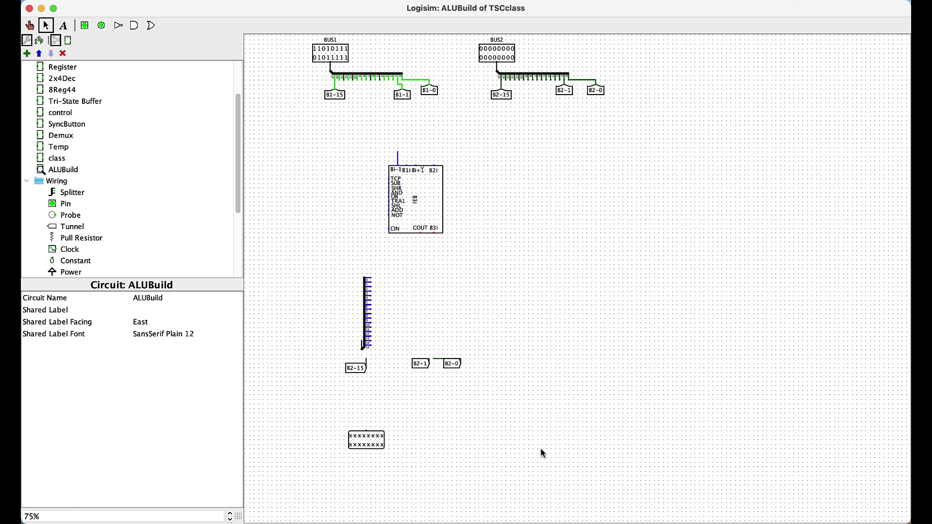
key("super+z")
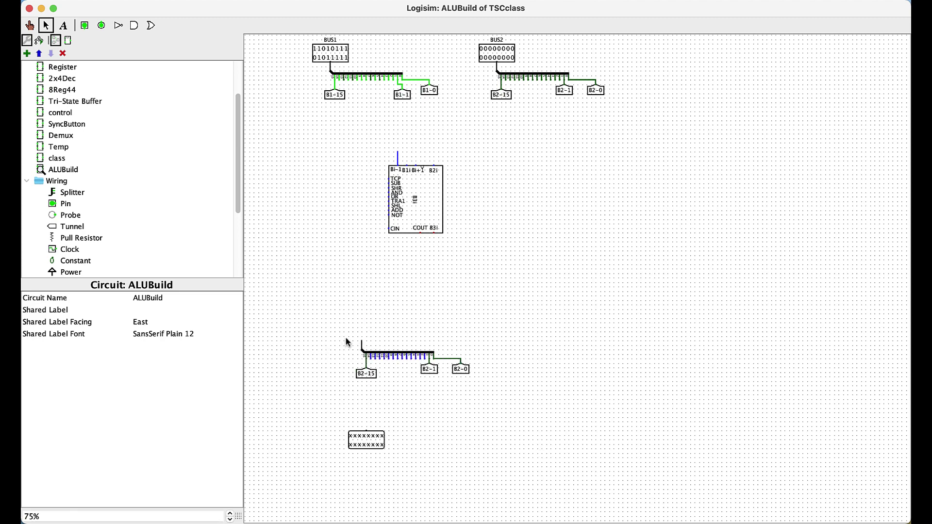
Wire the copied splitter's combined end to the 16-bit output pin below it and label the pin BUS3
left_click_drag(362, 342, 340, 386)
left_click_drag(344, 345, 367, 433)
left_click(367, 446)
left_click(143, 358)
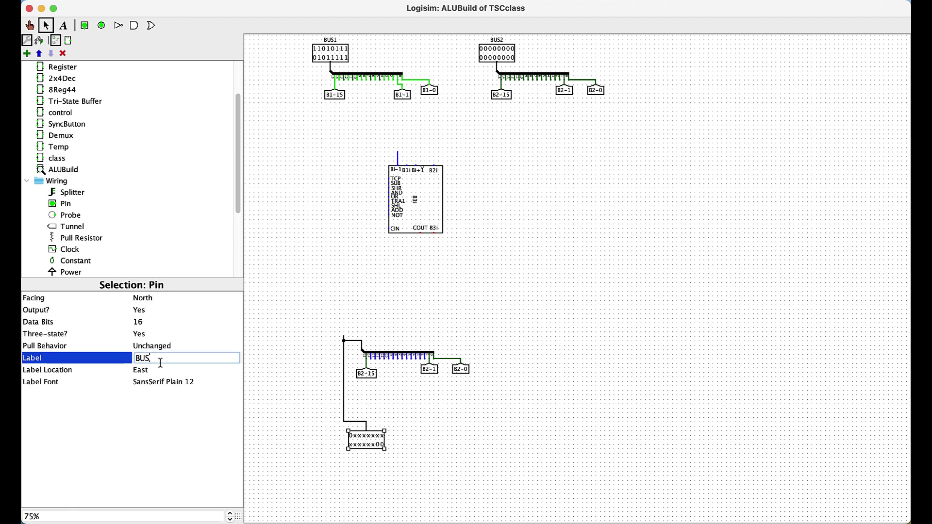
key("Return")
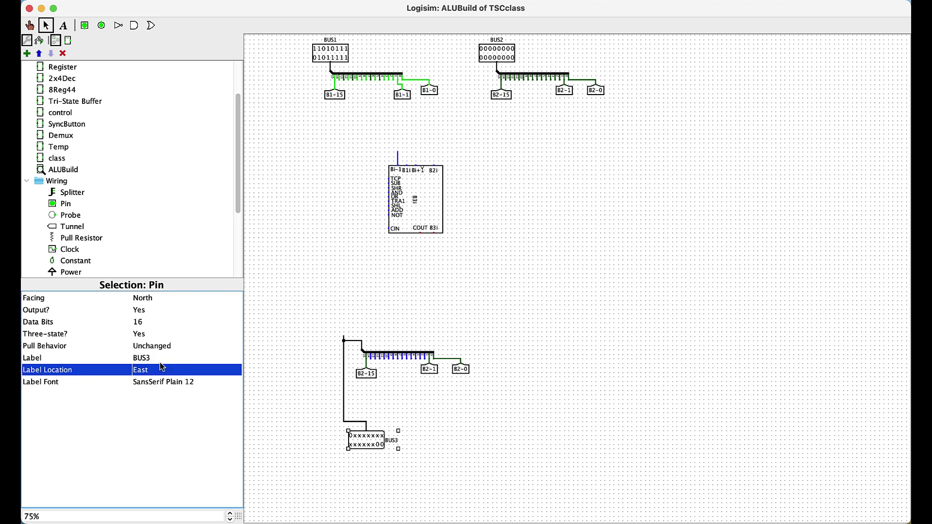
Relabel the lower splitter's B2-0 and B2-1 tunnels as B3-0 and B3-1
left_click(461, 370)
left_click(140, 322)
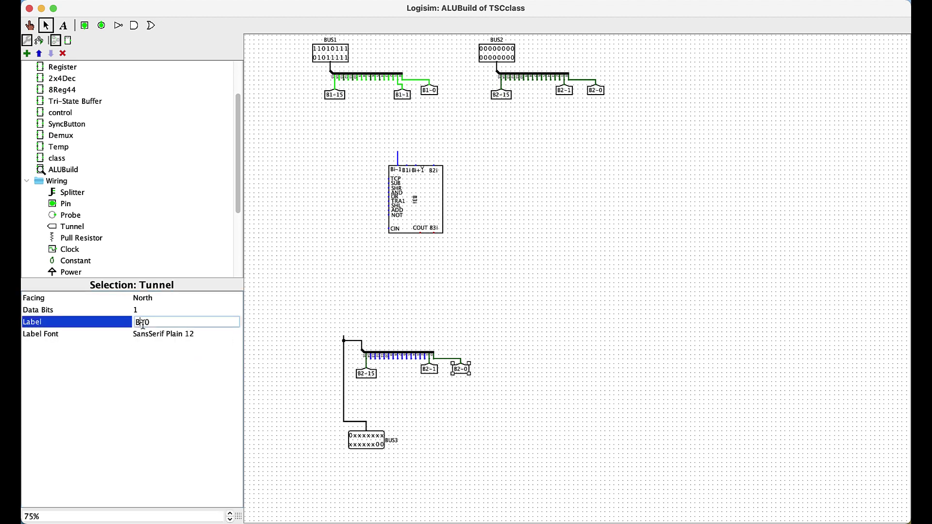
key("Return")
left_click(430, 369)
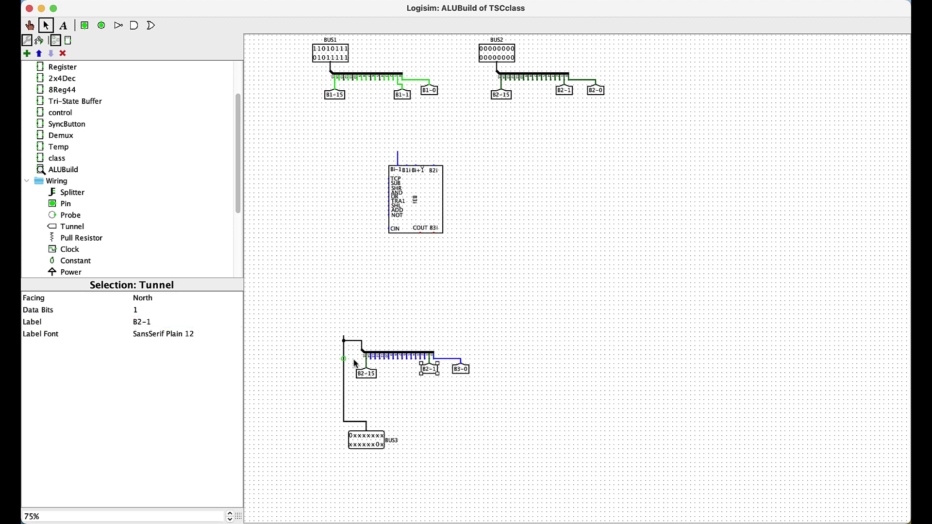
left_click(143, 323)
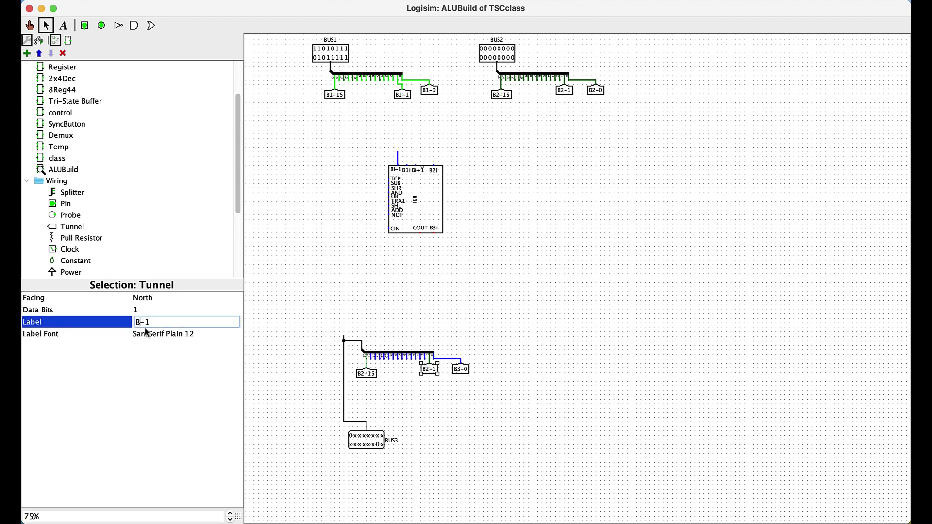
type("3")
key("Return")
Relabel the lower splitter's remaining B2-15 tunnel as B3-15
left_click(366, 374)
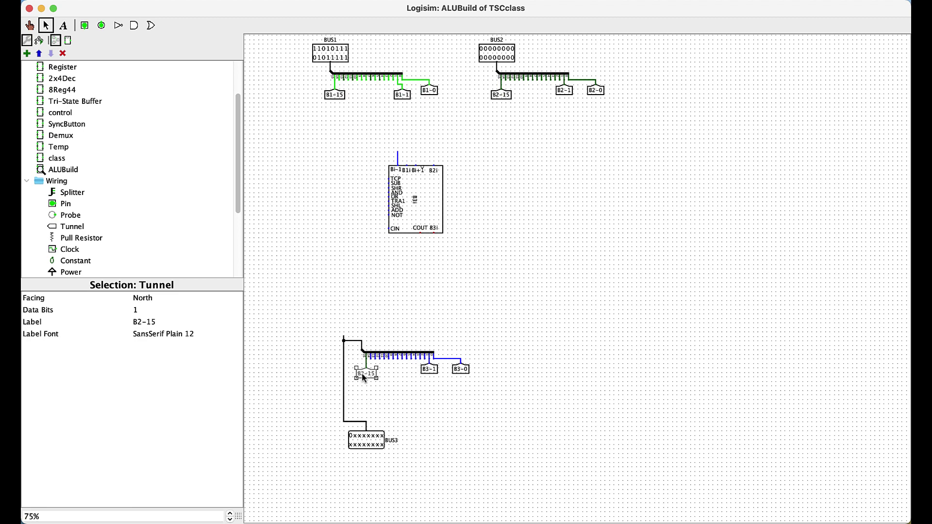
left_click(143, 323)
key("BackSpace")
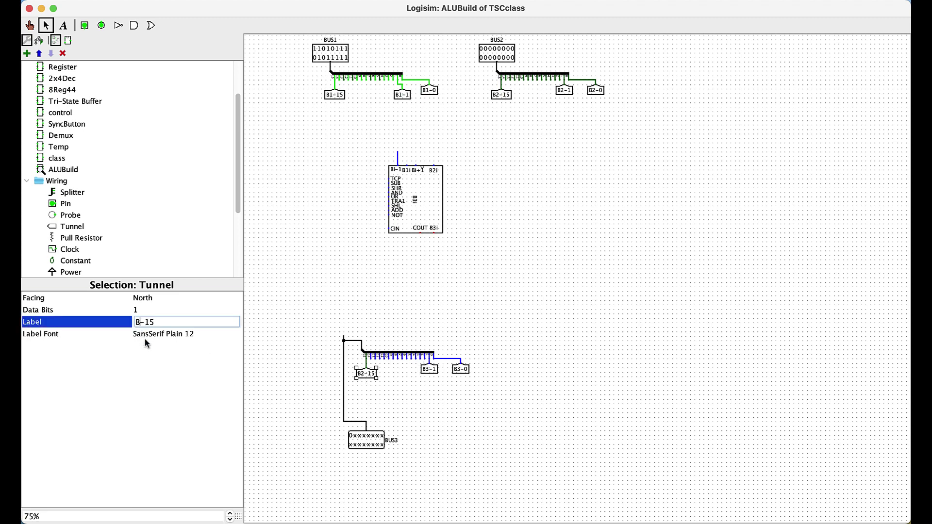
type("3")
key("Return")
left_click(268, 364)
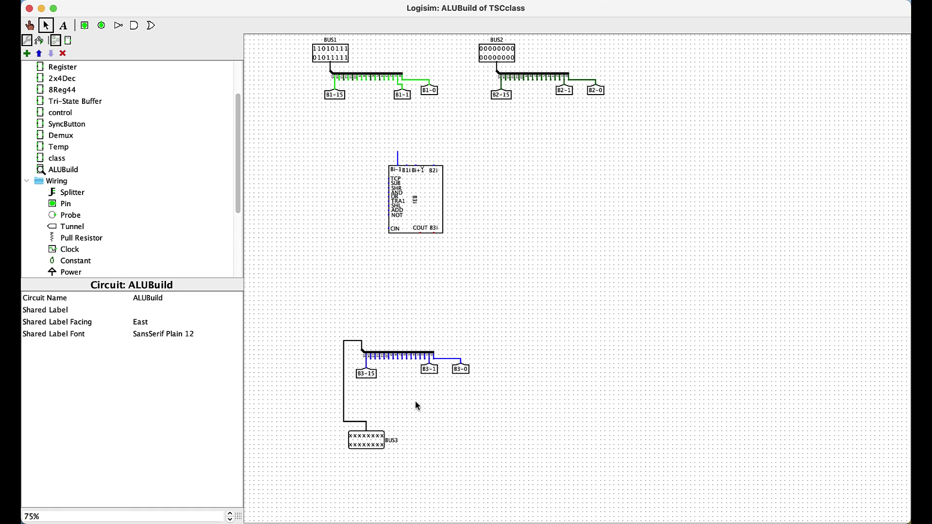
Place an east-facing 1-bit input pin below the BUS1 splitter and label it ADD
scroll(143, 85, "down", 1)
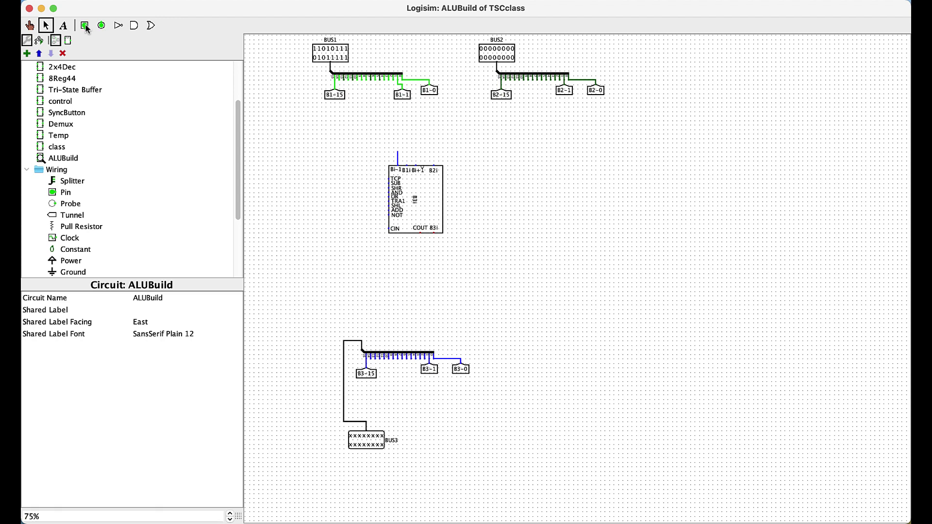
left_click(85, 27)
key("Right")
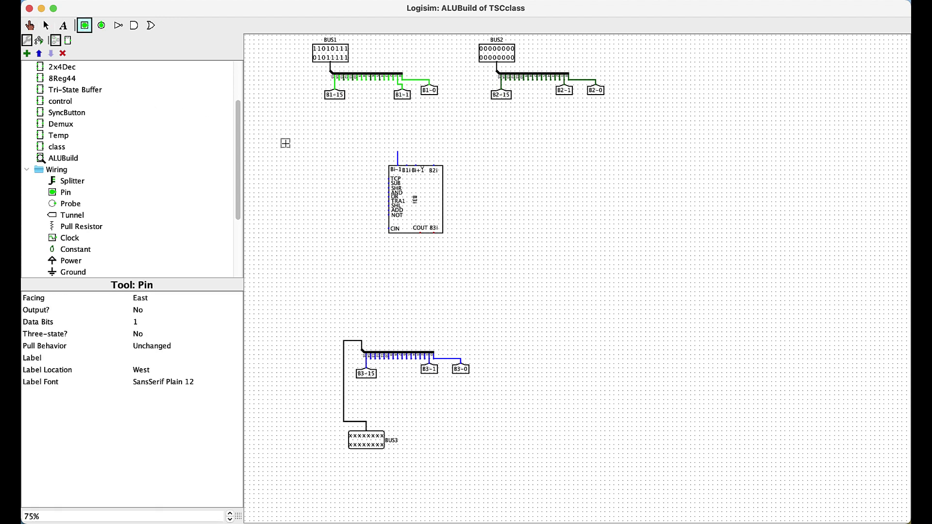
left_click(291, 130)
left_click(141, 357)
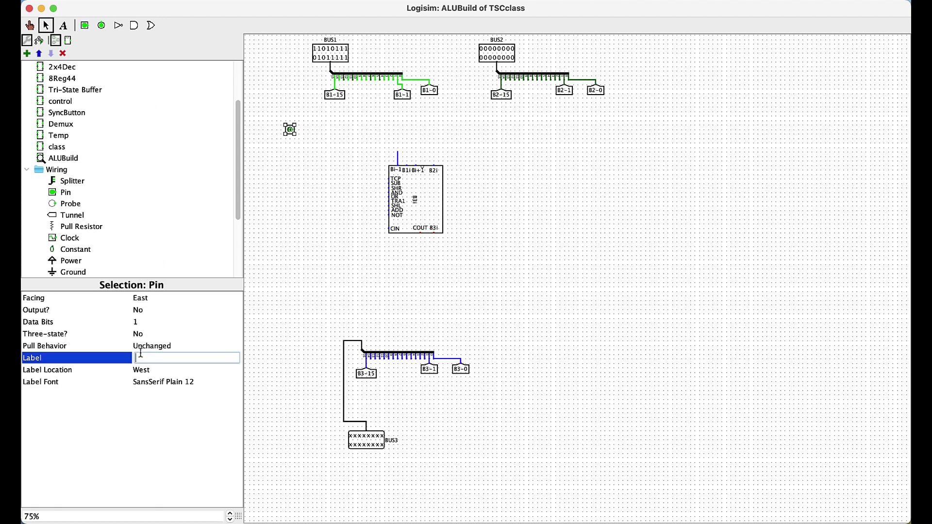
type("ADD")
key("Return")
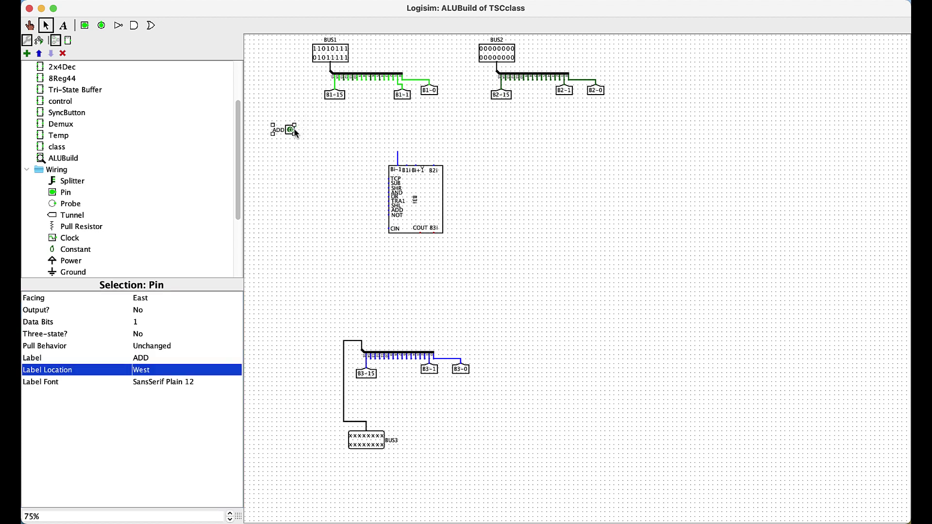
Place a west-facing tunnel beside the ADD pin, wire it to the pin and label it ADD
left_click(69, 215)
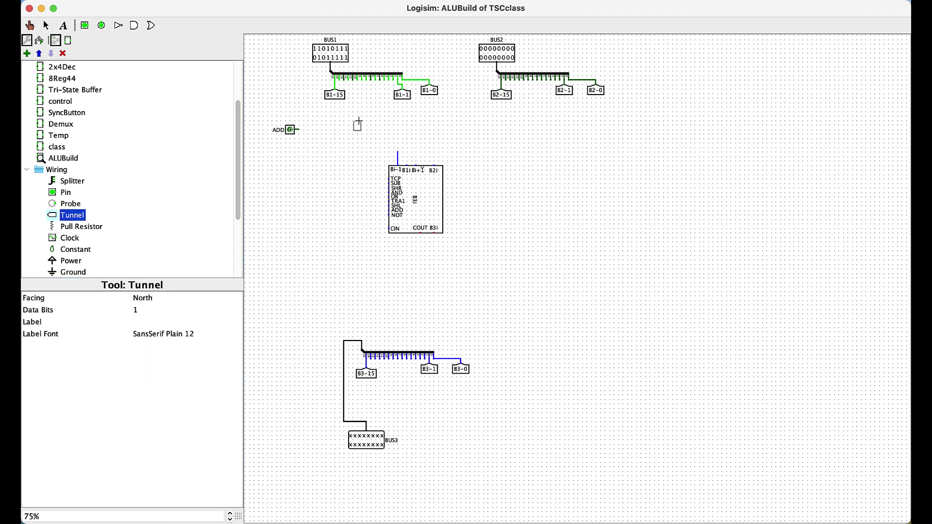
key("Left")
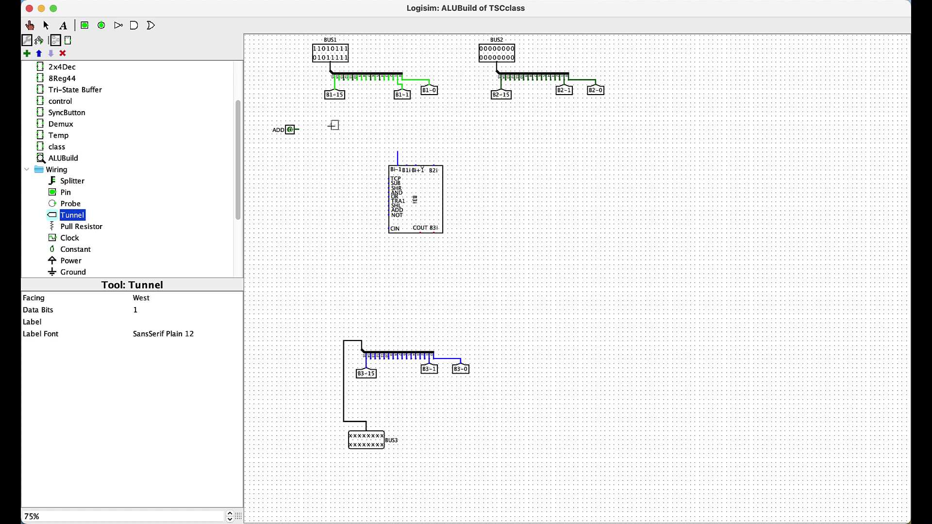
left_click(306, 130)
left_click_drag(298, 129, 307, 130)
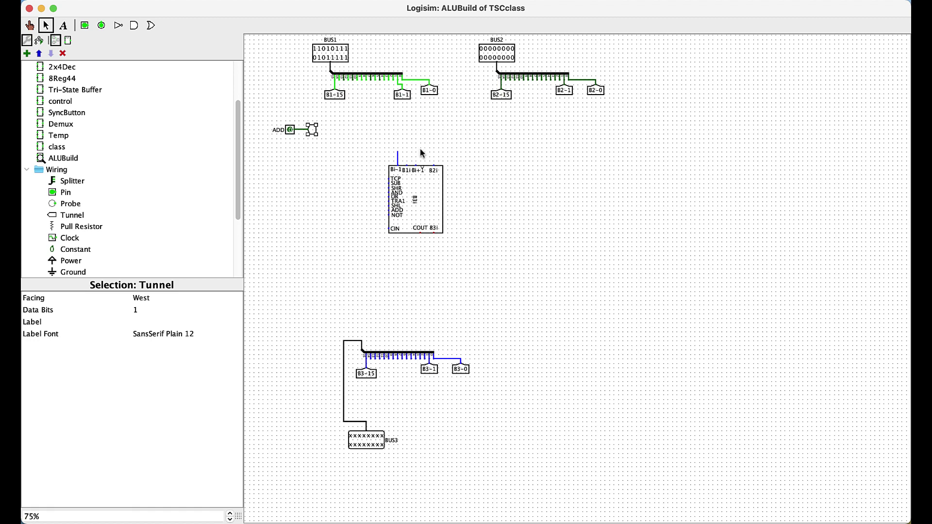
left_click(139, 322)
type("ADD")
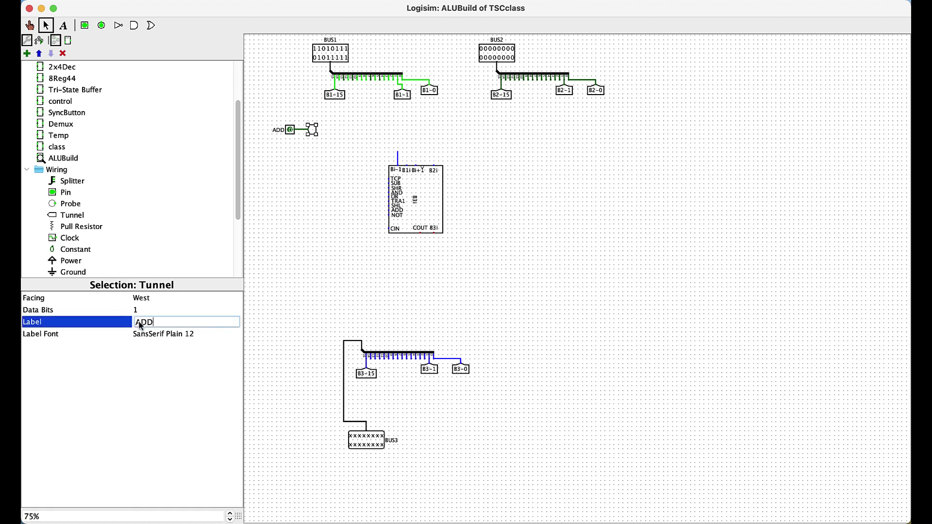
key("Return")
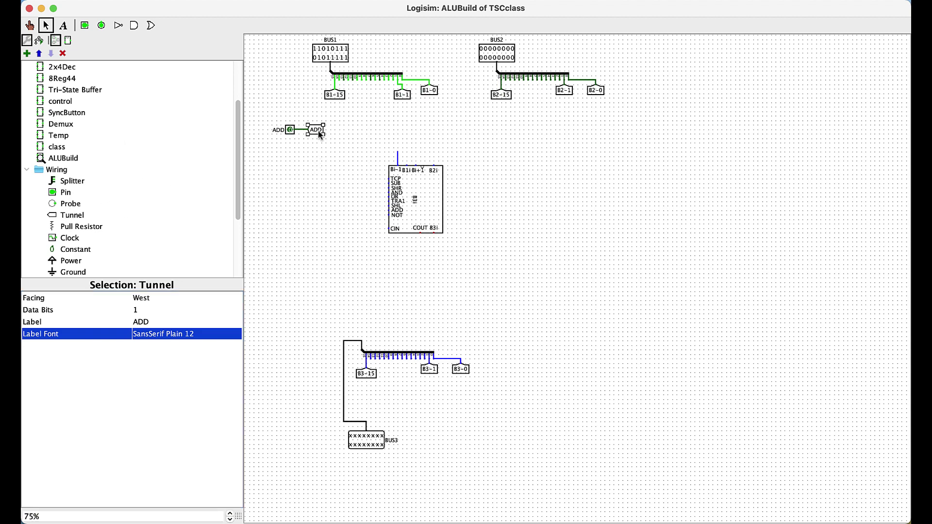
Duplicate the ADD tunnel, face the copy east and connect it to the ADD input of the ALUBit subcircuit
key("super+d")
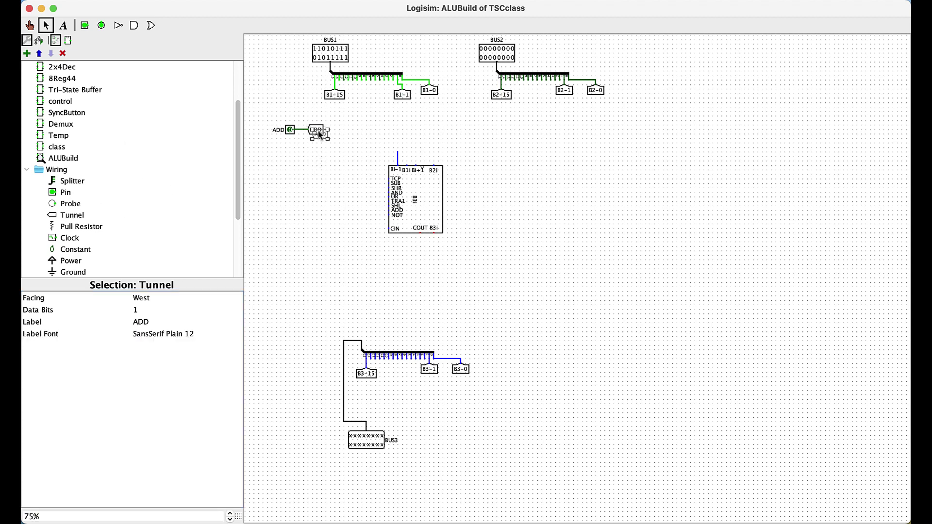
left_click_drag(319, 130, 319, 160)
key("Right")
left_click(367, 215)
left_click_drag(411, 214, 408, 208)
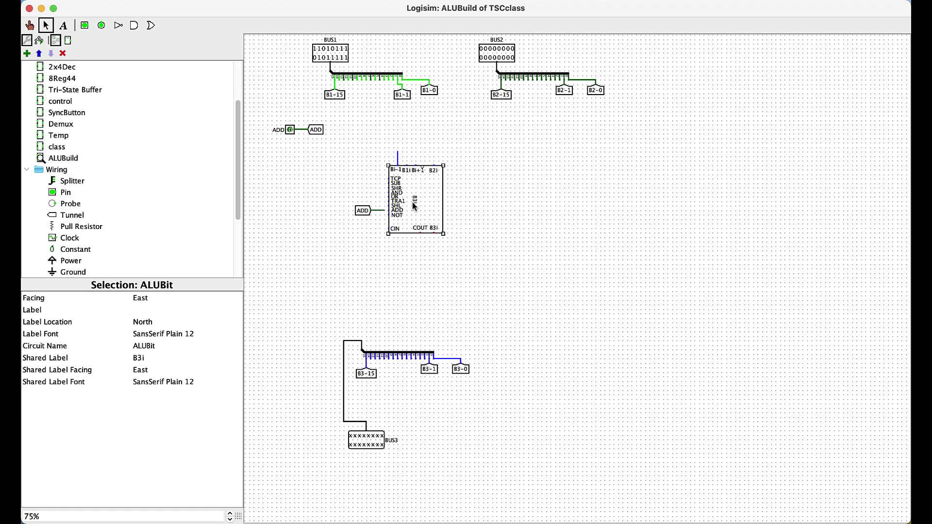
left_click_drag(411, 201, 410, 200)
Place another east-facing 1-bit input pin below the ADD pin and label it SUB
left_click(85, 26)
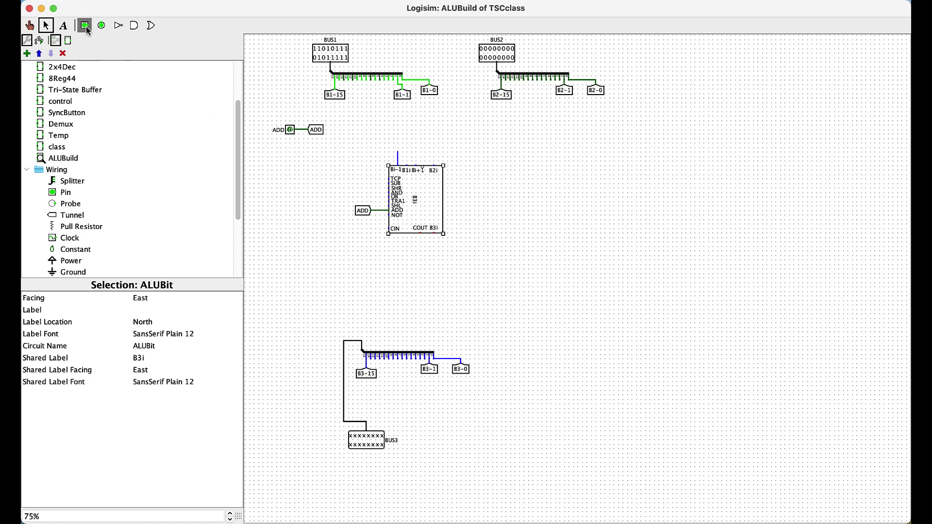
left_click(290, 152)
left_click(147, 360)
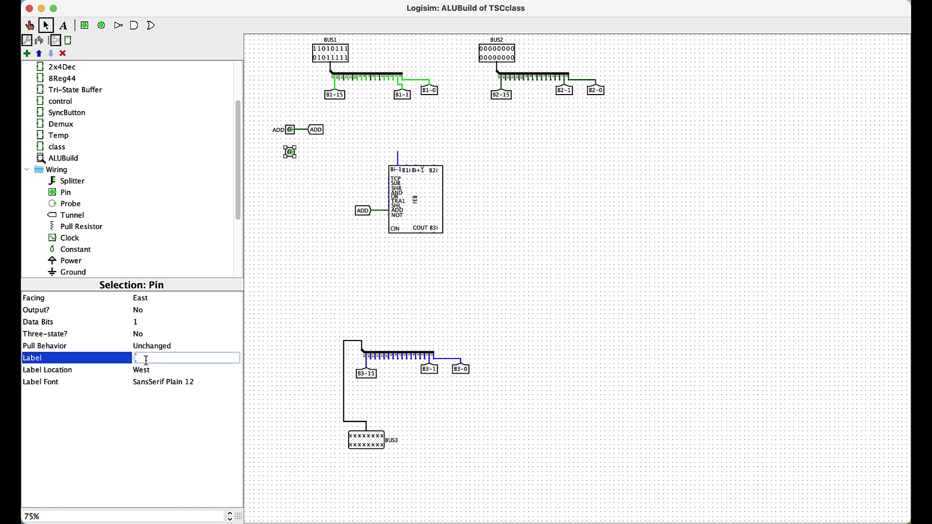
key("Return")
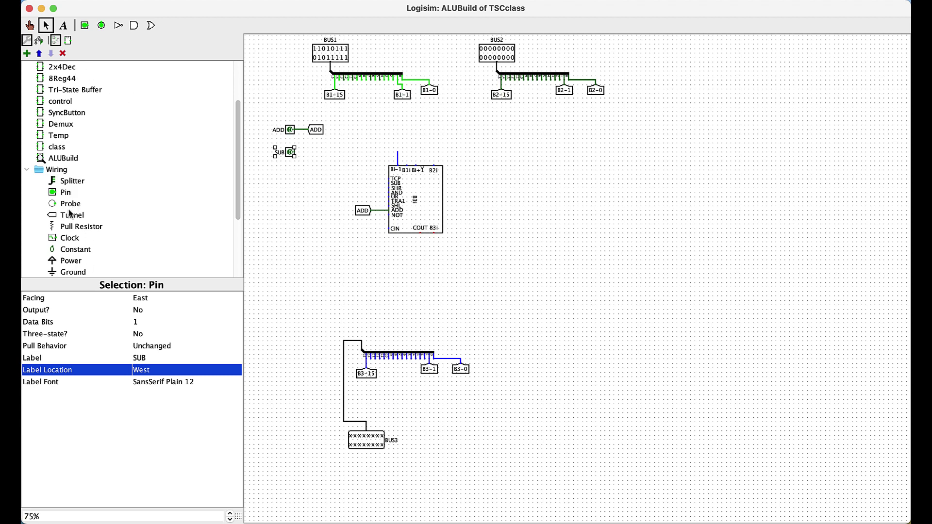
Set the Tunnel tool's facing to South
left_click(70, 214)
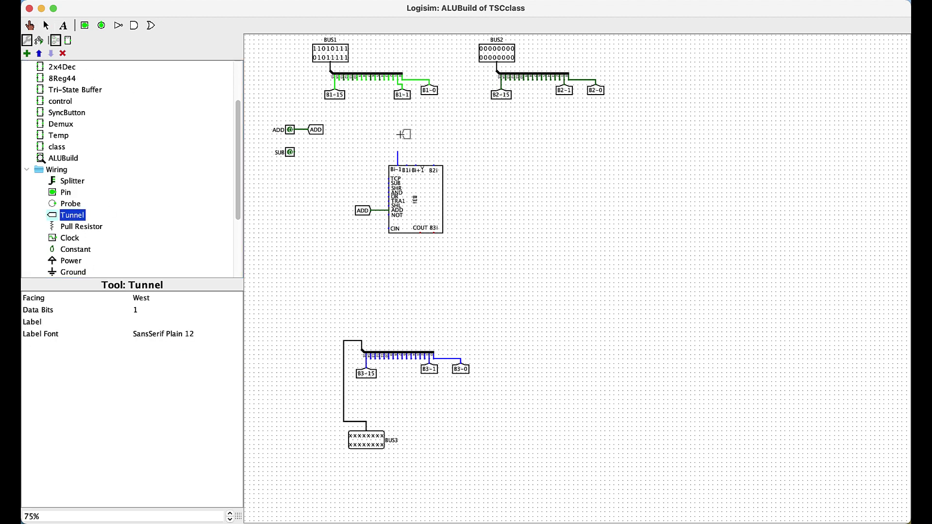
key("Down")
left_click(46, 26)
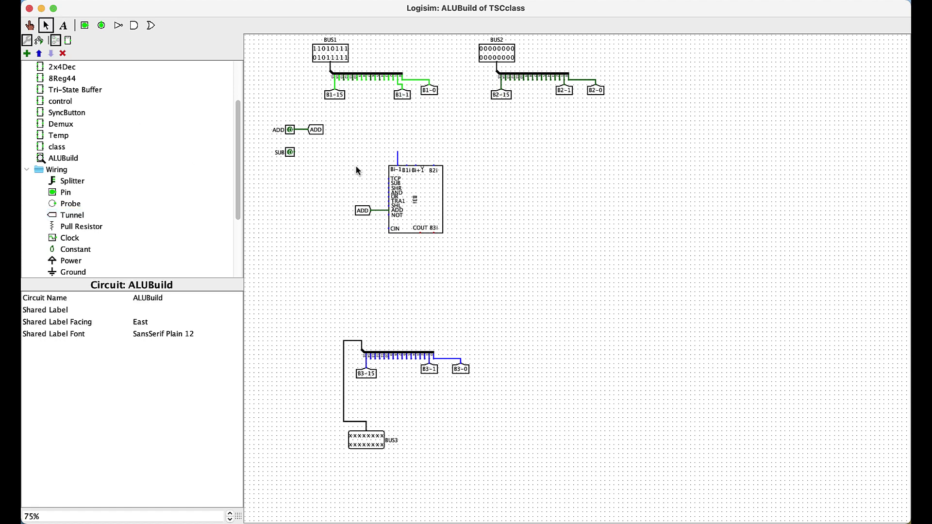
Move the ALUBit subcircuit together with its ADD tunnel and wires to the open area below the BUS2 splitter
left_click_drag(359, 140, 500, 280)
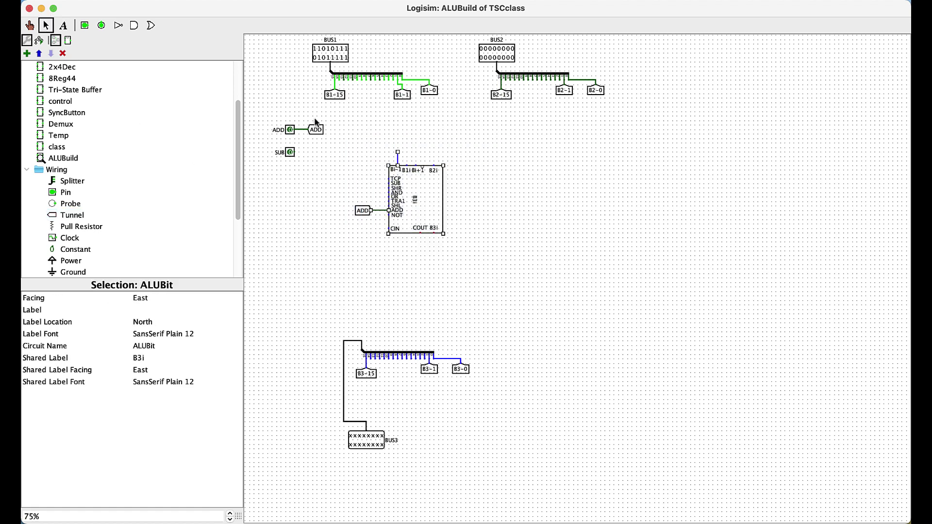
left_click(334, 138)
left_click_drag(334, 139, 511, 264)
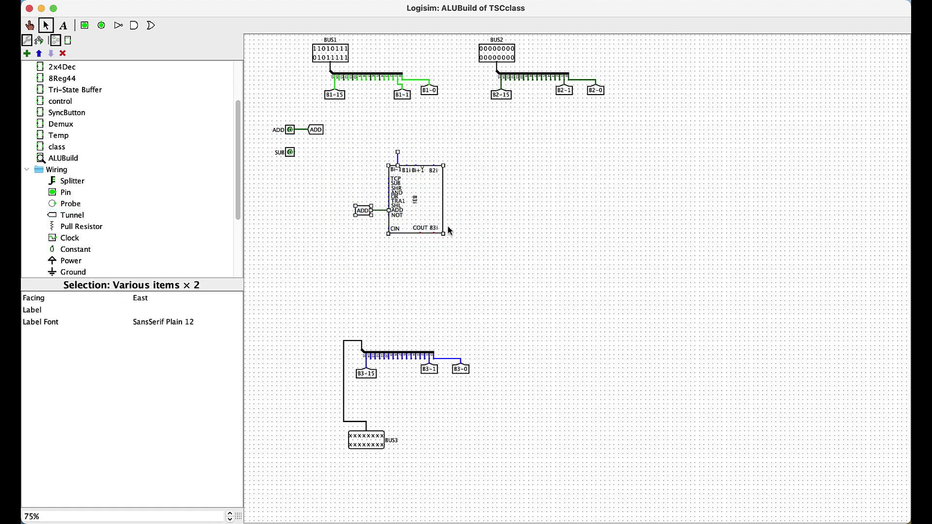
left_click_drag(421, 208, 601, 231)
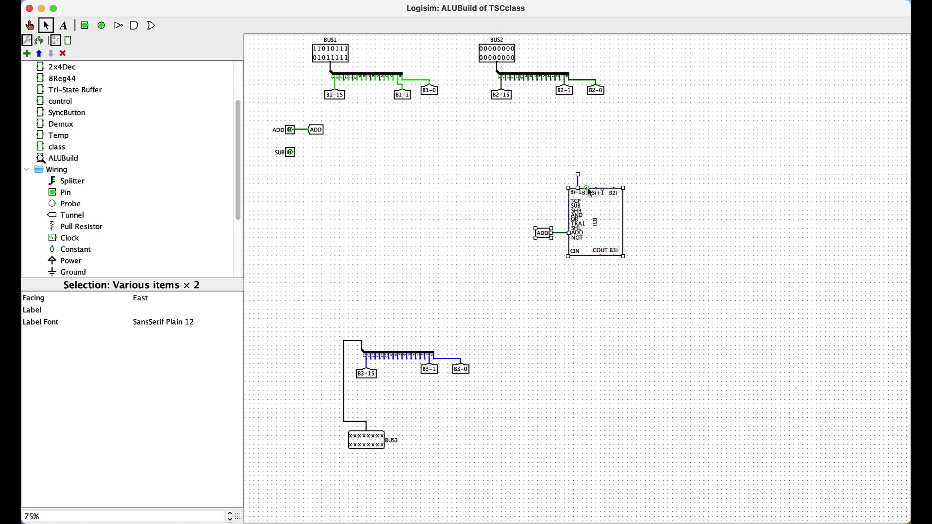
Extend a wire up from the ALUBit's B1i input and attach a south-facing tunnel labeled B1-1
left_click_drag(586, 189, 587, 166)
left_click(70, 215)
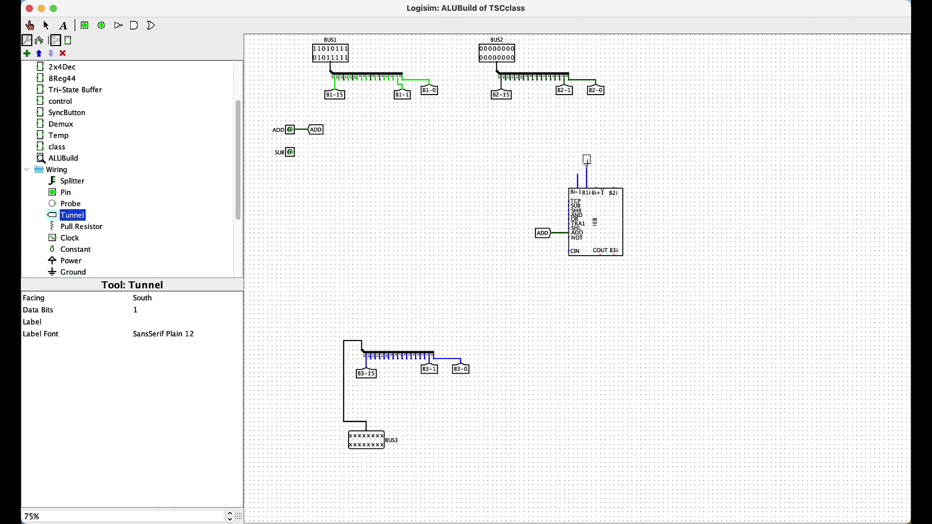
left_click(586, 163)
left_click(142, 323)
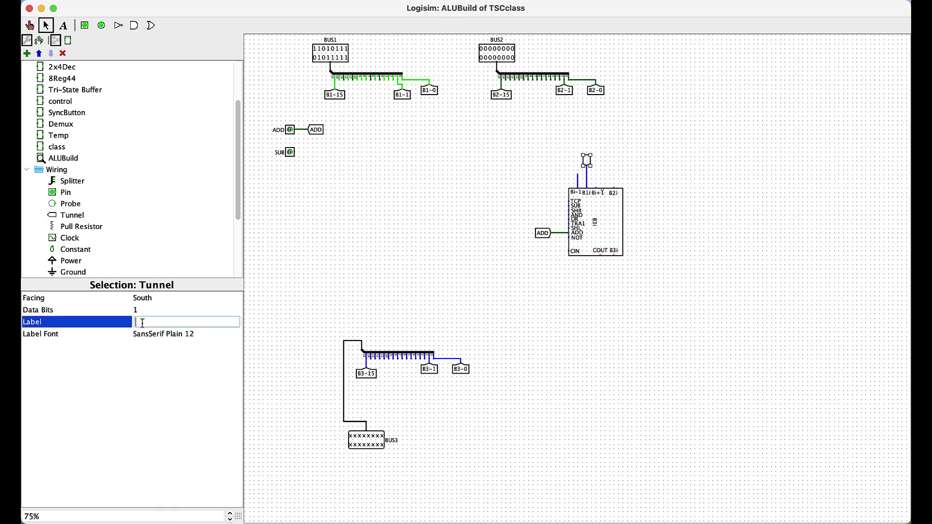
type("B1-1")
key("Return")
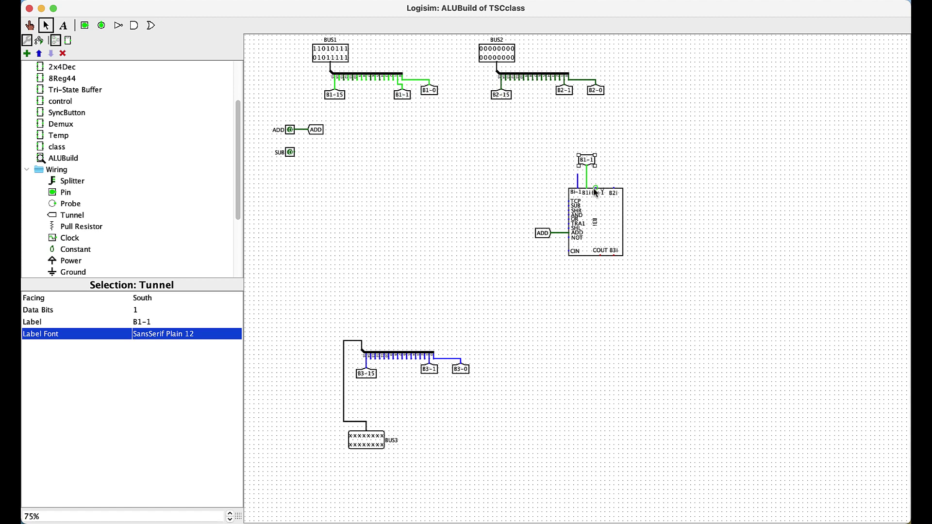
Attach a south-facing tunnel labeled B1-2 to the ALUBit's Bi+1 input
left_click(64, 217)
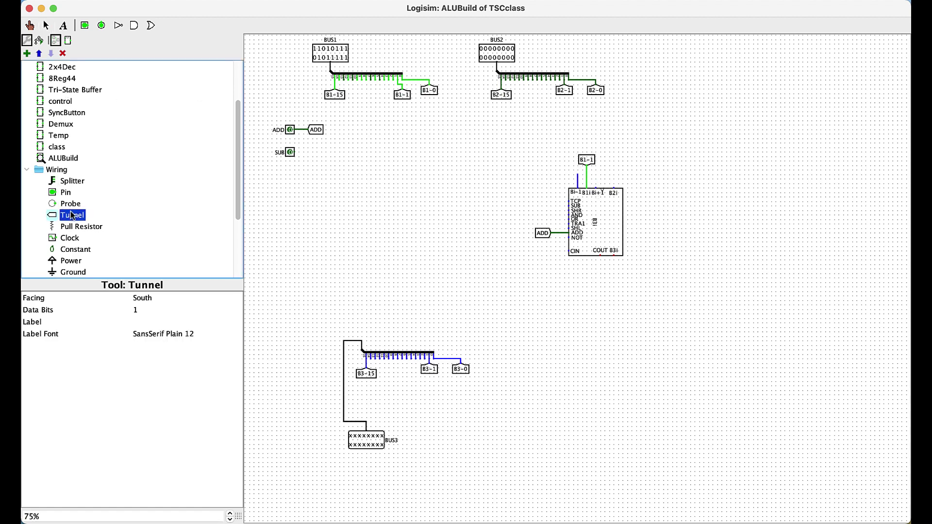
left_click(596, 179)
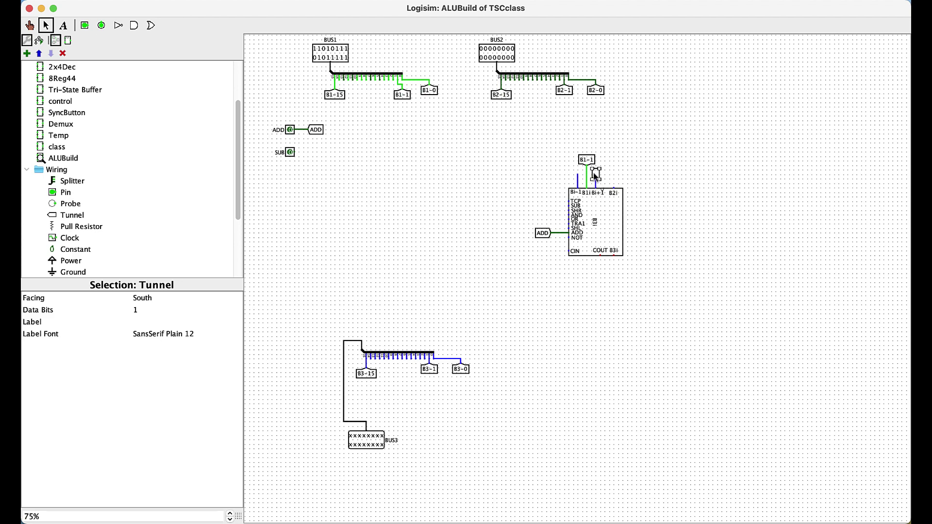
left_click(137, 322)
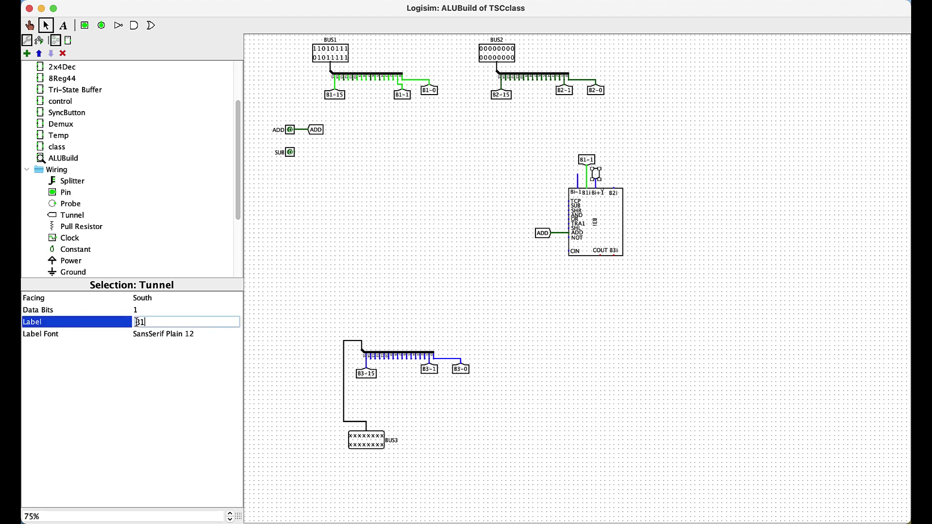
type("B1-2")
key("Return")
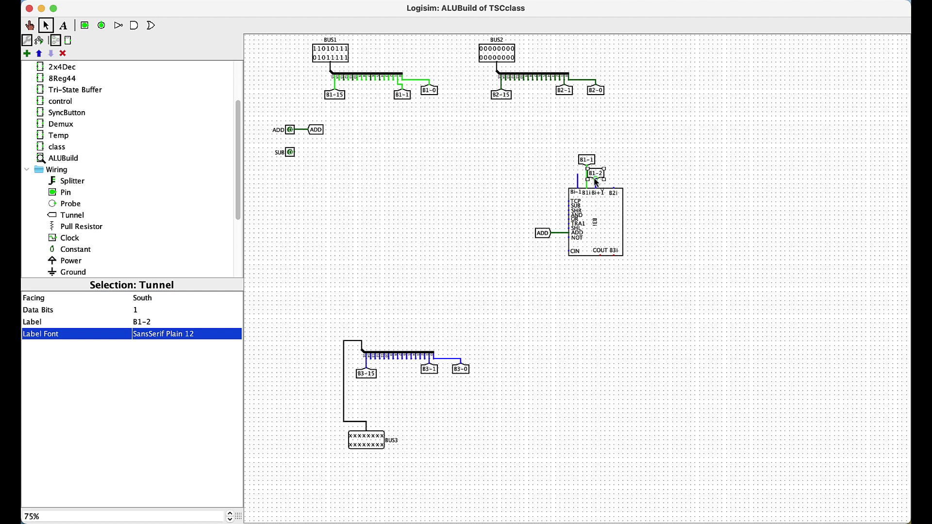
Attach a south-facing tunnel labeled B1-0 to the wire on the ALUBit's Bi-1 input
left_click(54, 217)
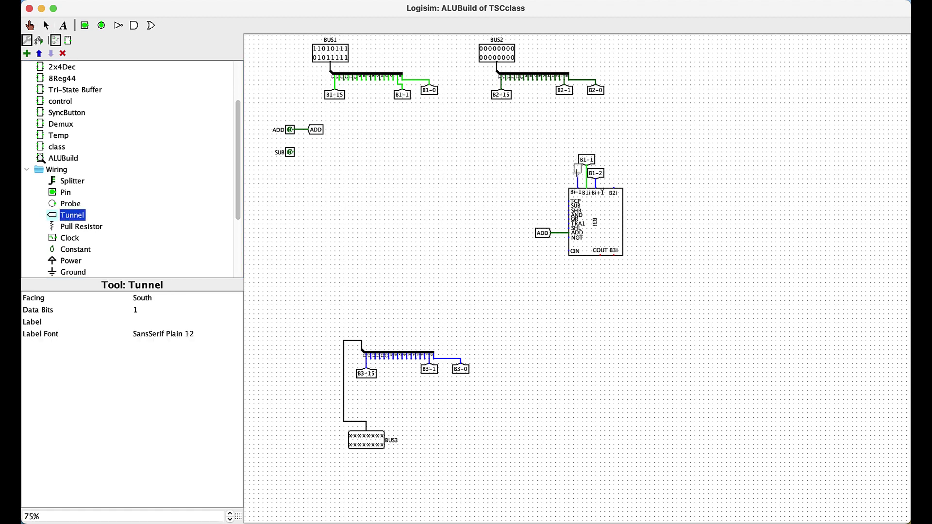
left_click(577, 171)
left_click(139, 323)
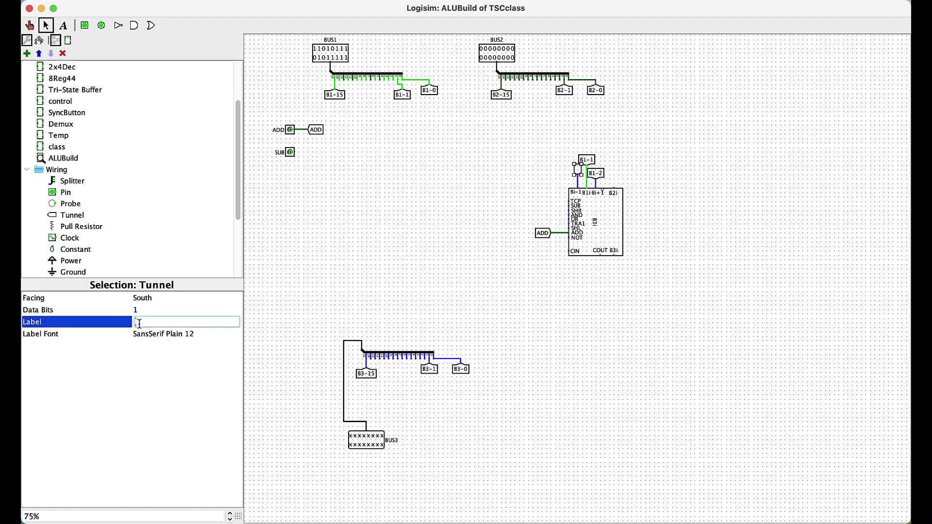
type("B1-0")
key("Return")
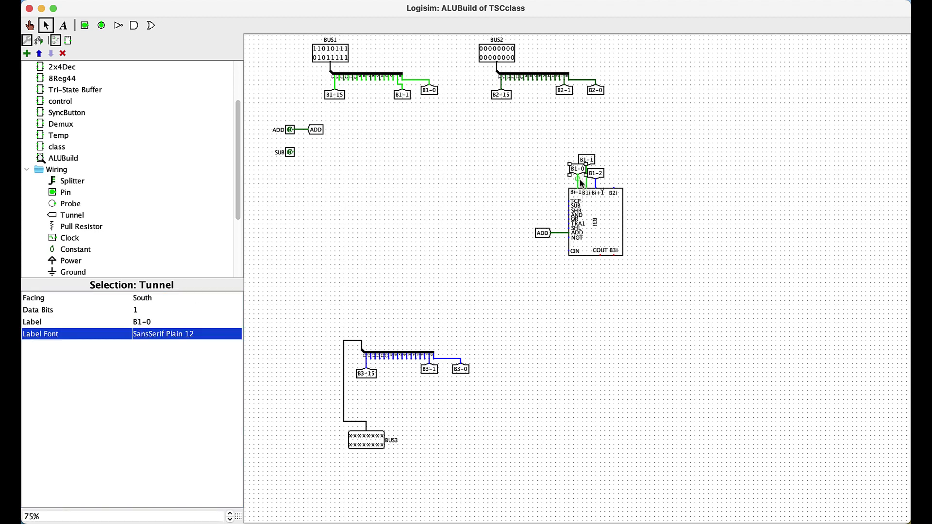
Place a south-facing tunnel labeled B2-1 above the ALUBit's B2i input, connected by a vertical wire
scroll(85, 170, "up", 3)
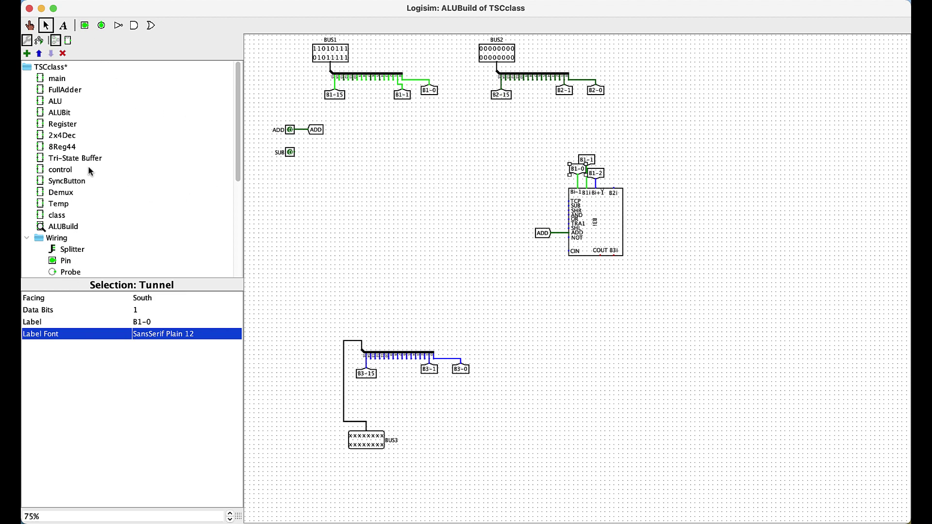
scroll(89, 213, "down", 4)
left_click(72, 193)
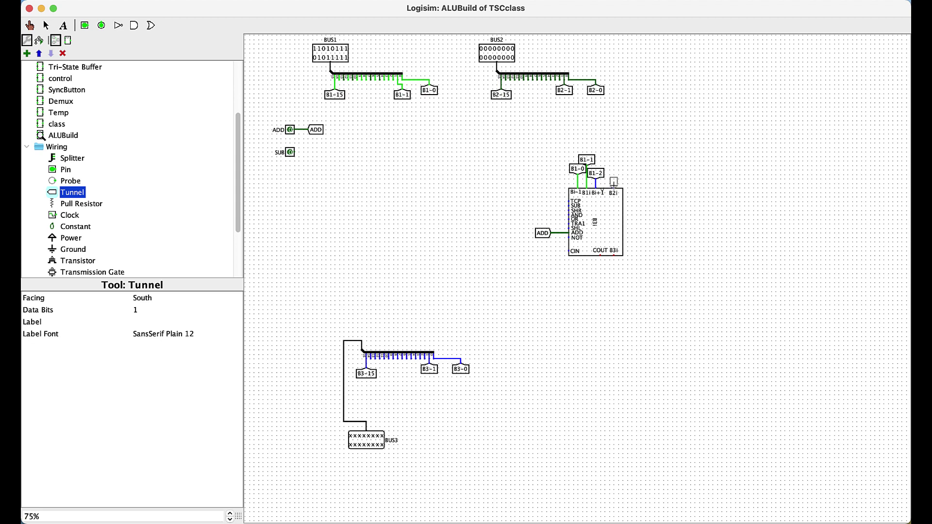
left_click(614, 186)
left_click_drag(615, 188, 615, 166)
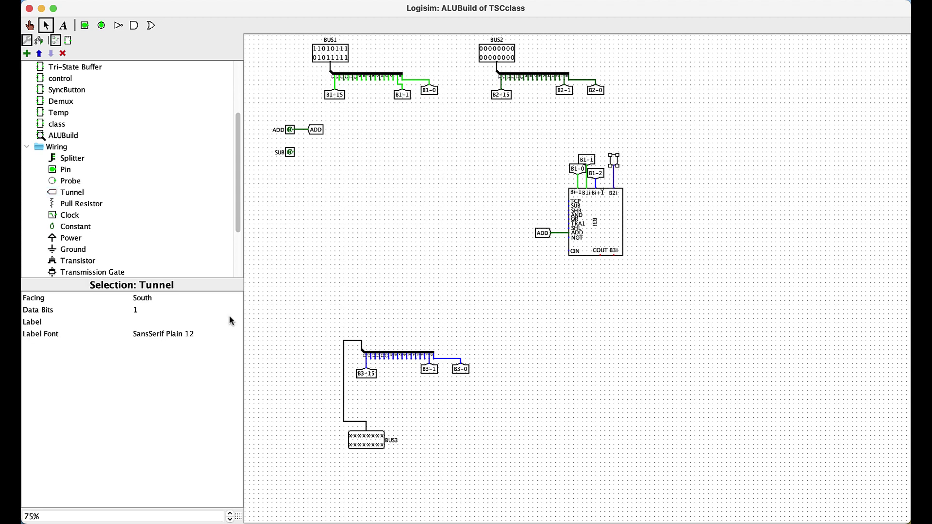
left_click(171, 322)
type("B2")
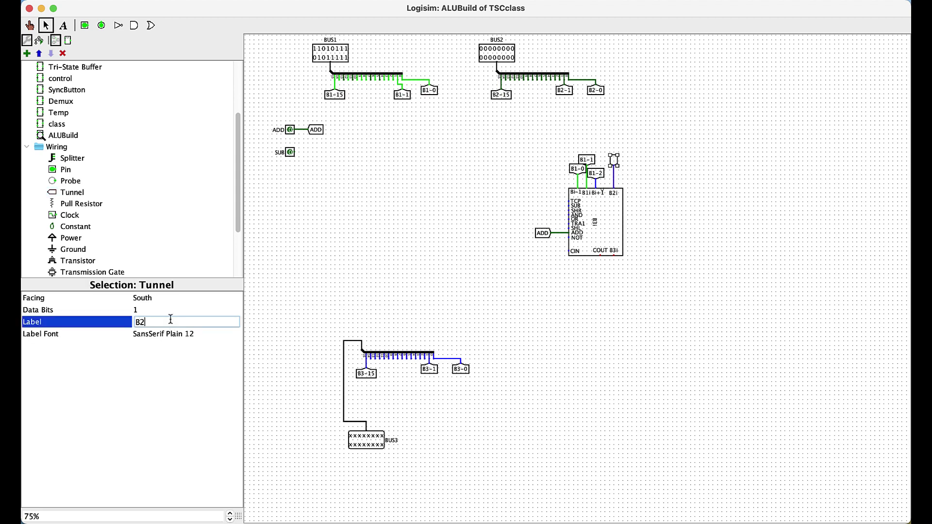
type("-1")
key("Return")
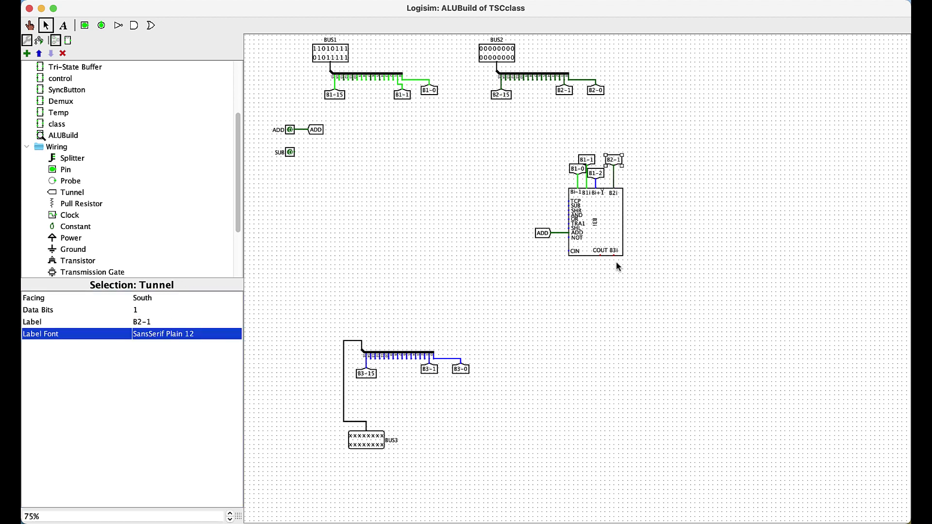
Extend a wire down from the ALUBit's B3i output and attach a north-facing tunnel labeled B3-1
left_click_drag(614, 257, 612, 273)
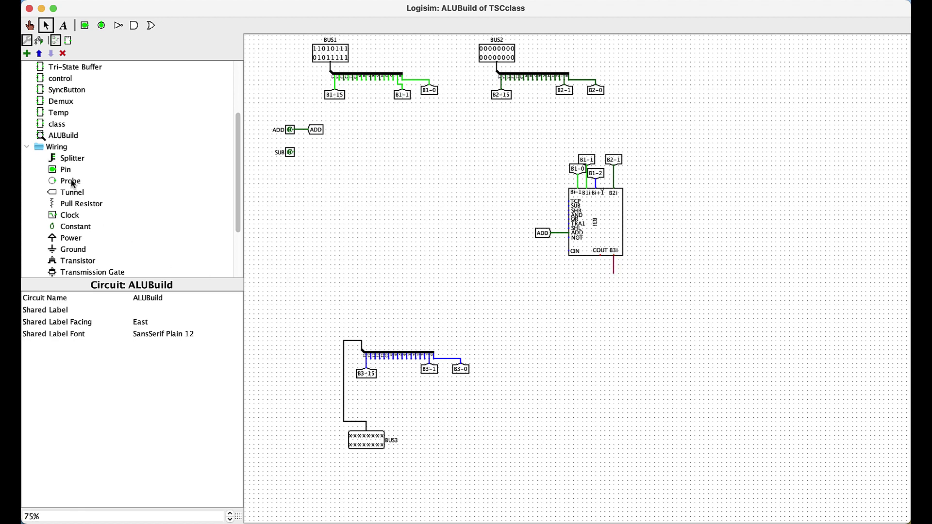
left_click(70, 193)
key("Up")
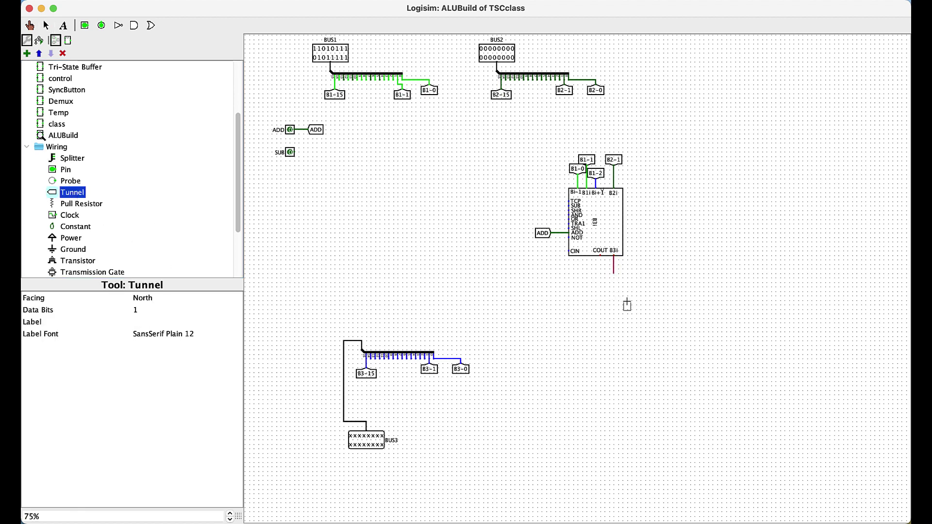
left_click(614, 273)
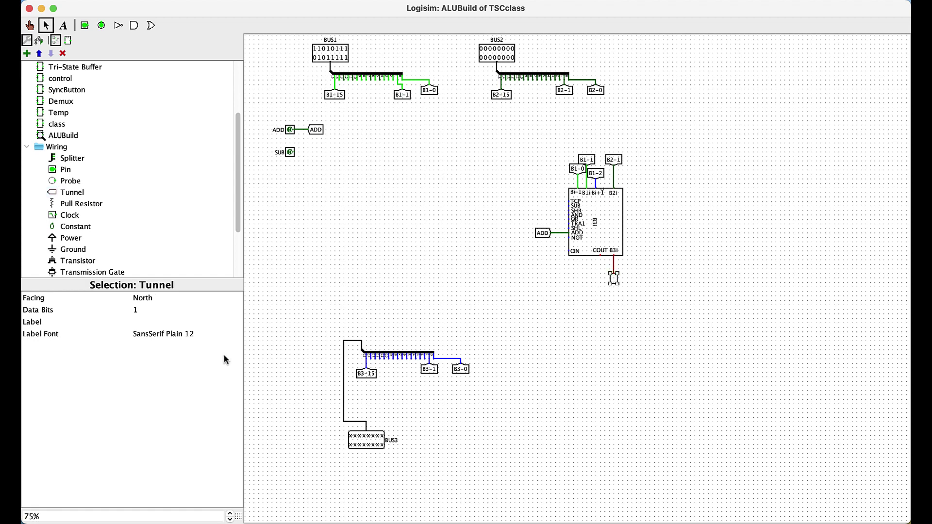
left_click(139, 322)
type("B3")
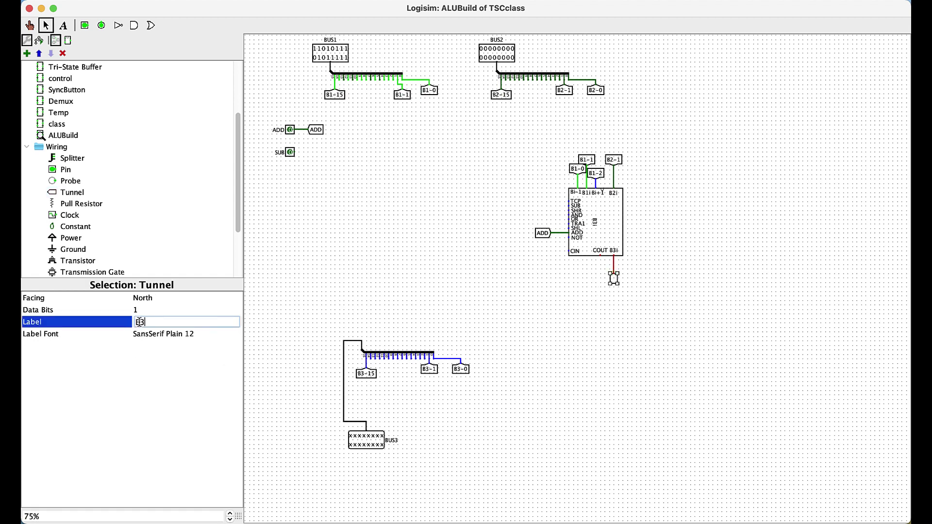
type("-1")
key("Return")
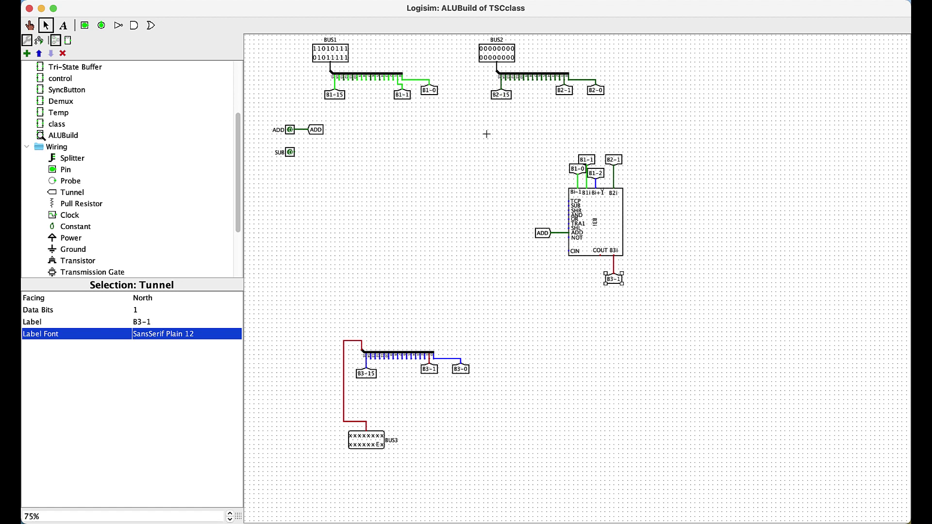
Duplicate the ALUBit with all its tunnels and wires, and place the copy between the BUS1 splitter and the BUS3 splitter
left_click_drag(487, 134, 737, 349)
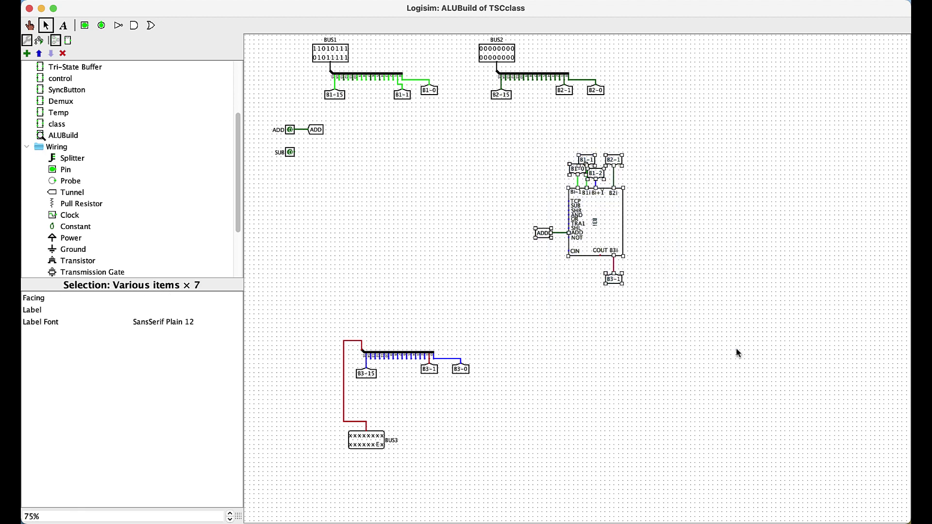
key("ctrl+d")
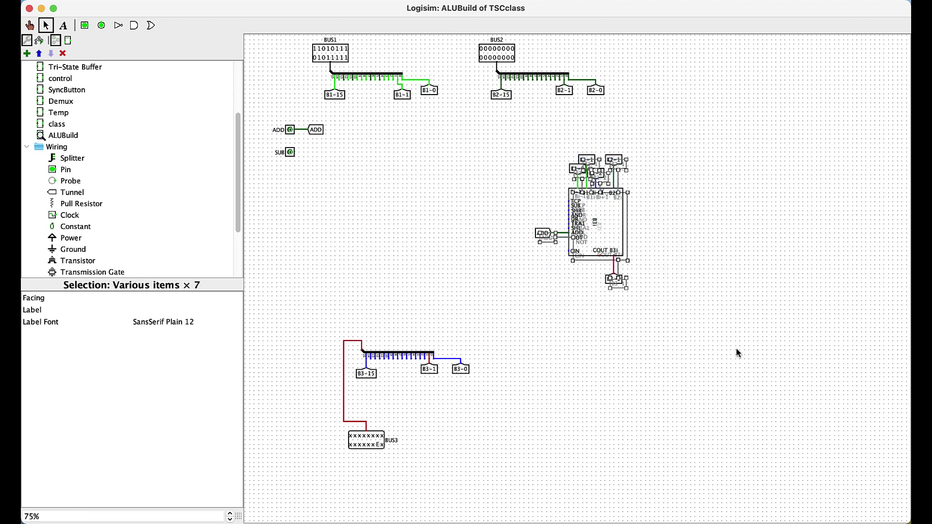
left_click_drag(604, 238, 417, 231)
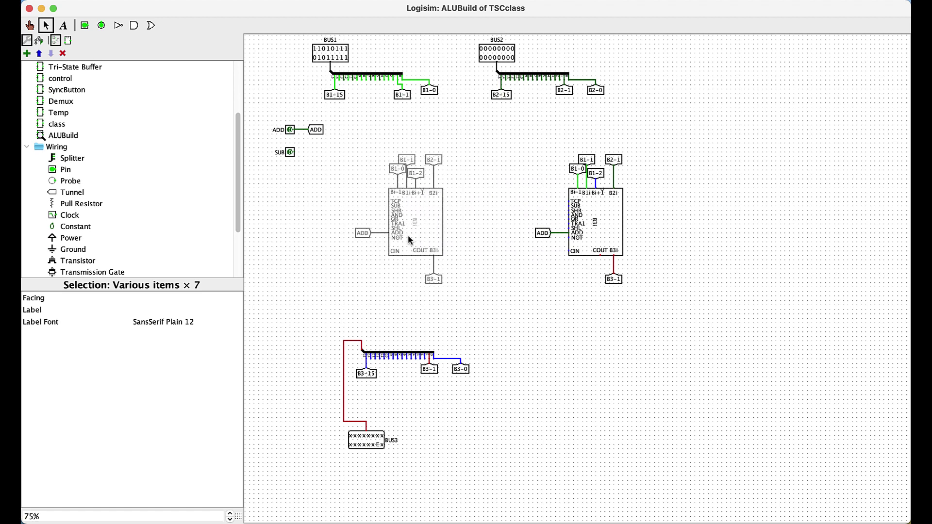
left_click(535, 316)
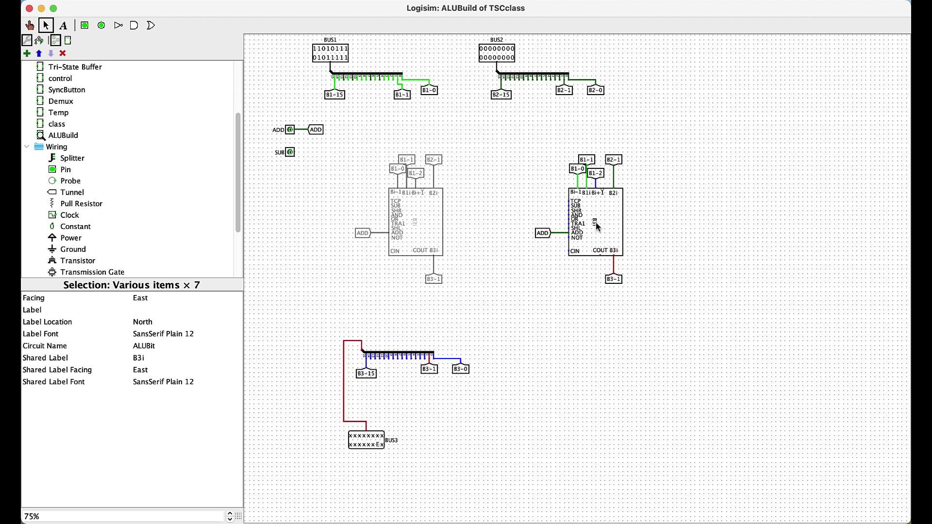
left_click_drag(417, 200, 415, 210)
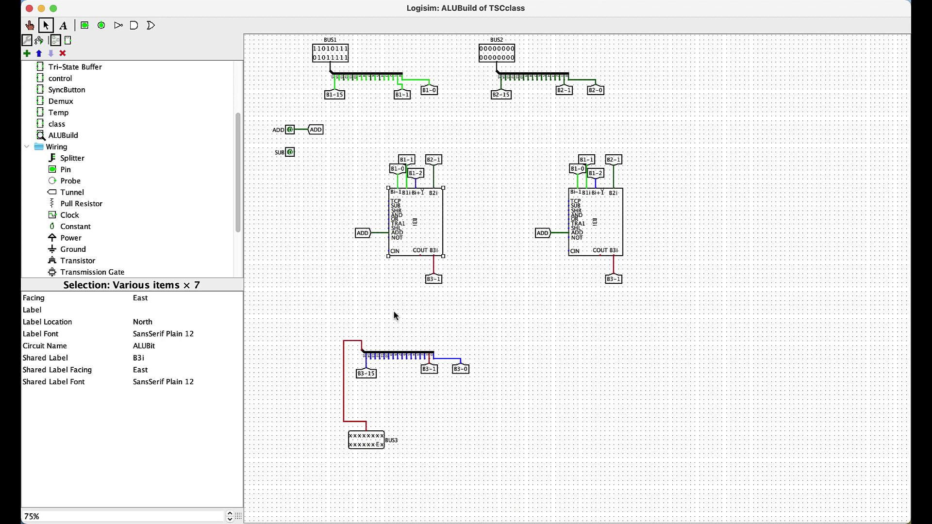
On the copied ALUBit, relabel the B1i tunnel as B1-0 and the Bi+1 tunnel as B1-1
left_click(407, 160)
left_click(156, 323)
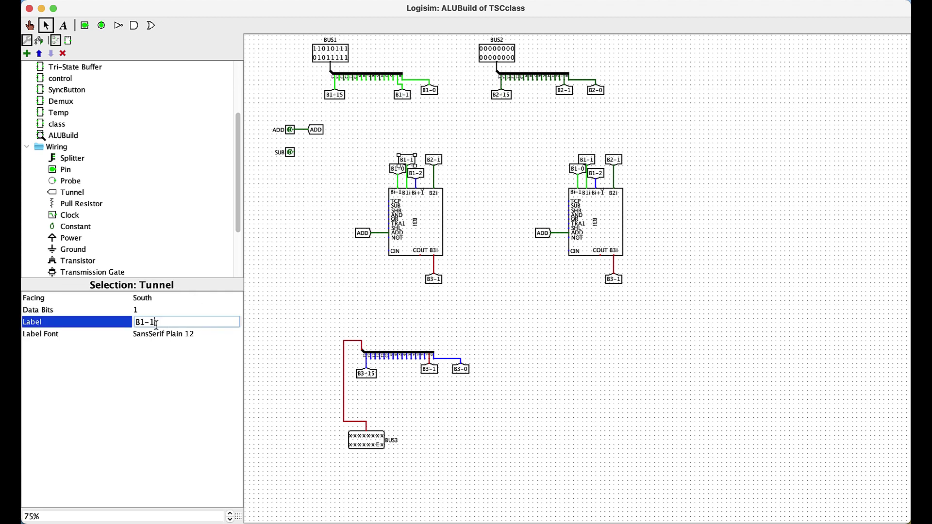
key("BackSpace")
type("0")
key("Return")
left_click(412, 179)
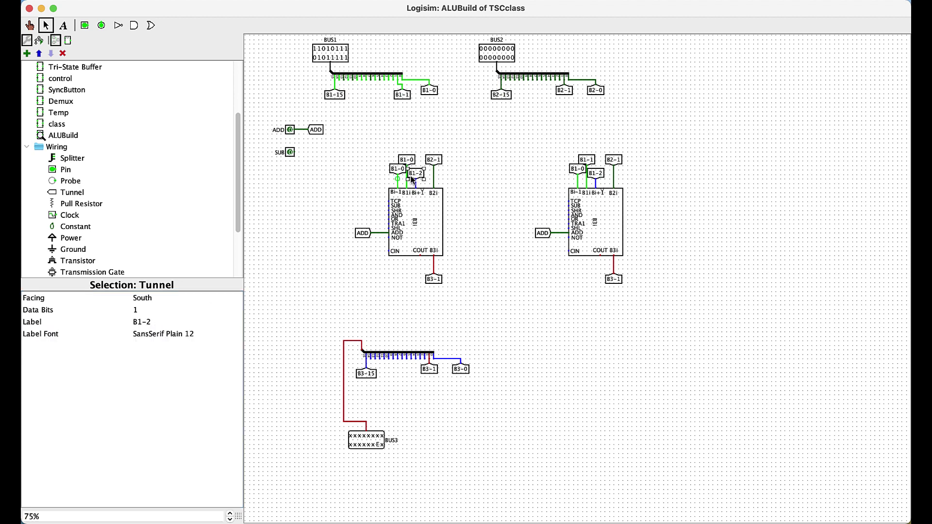
left_click(155, 324)
key("BackSpace")
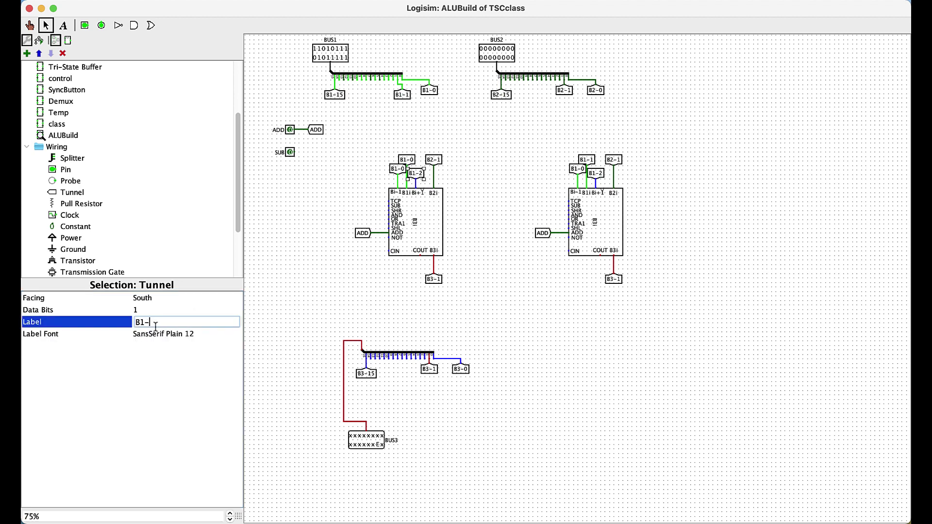
type("1")
key("Return")
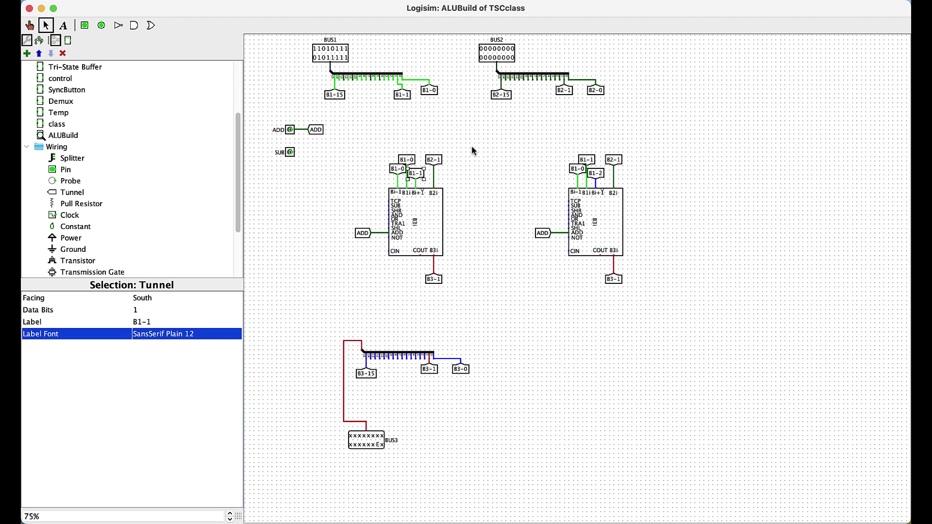
On the copied ALUBit, relabel the B2i tunnel as B2-0 and the B3i output tunnel as B3-0
left_click(433, 162)
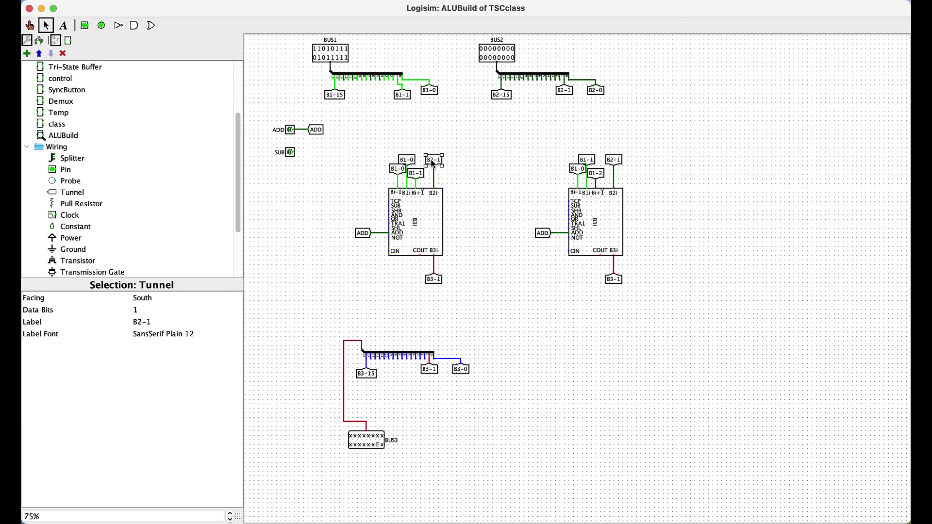
left_click(152, 323)
type("0")
key("Return")
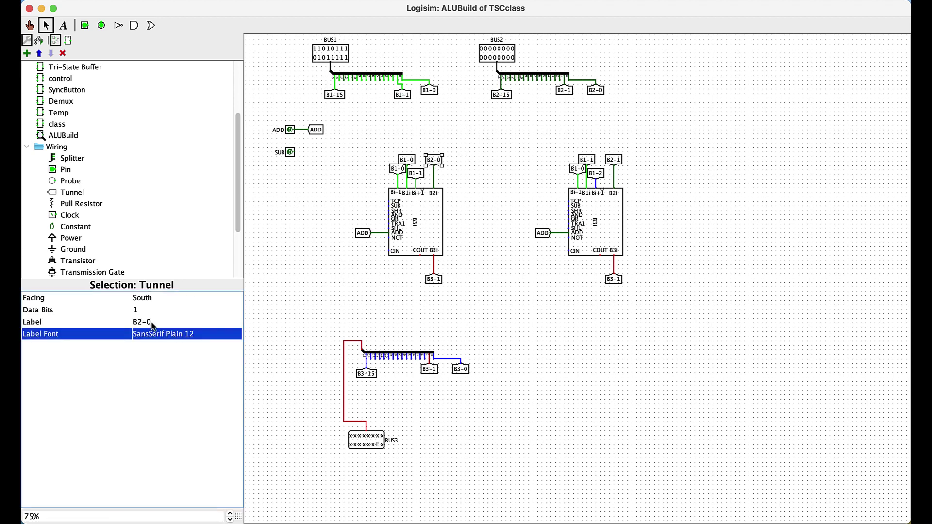
left_click(435, 280)
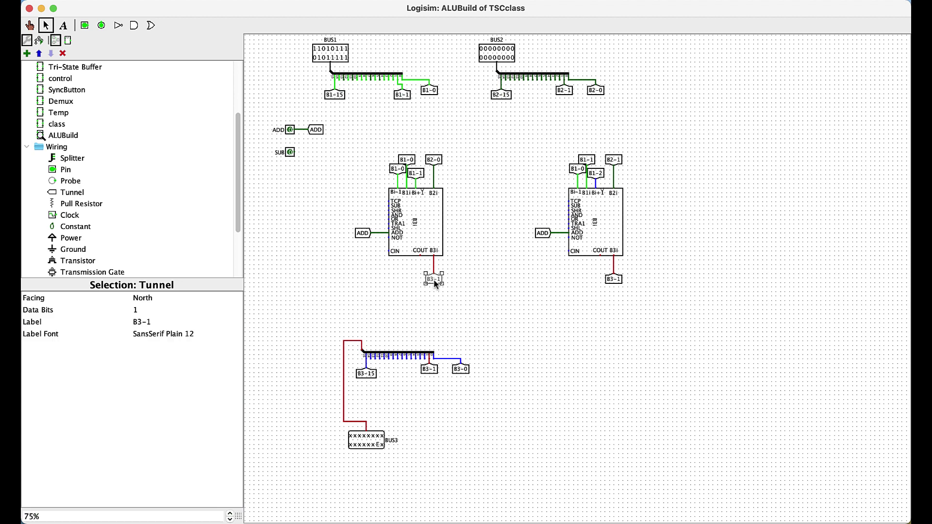
left_click(154, 323)
key("BackSpace")
type("0")
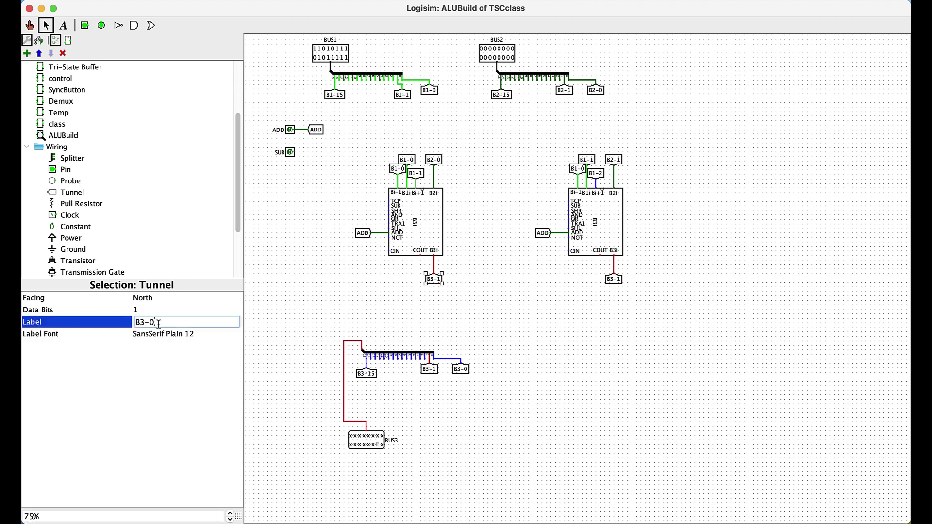
key("Return")
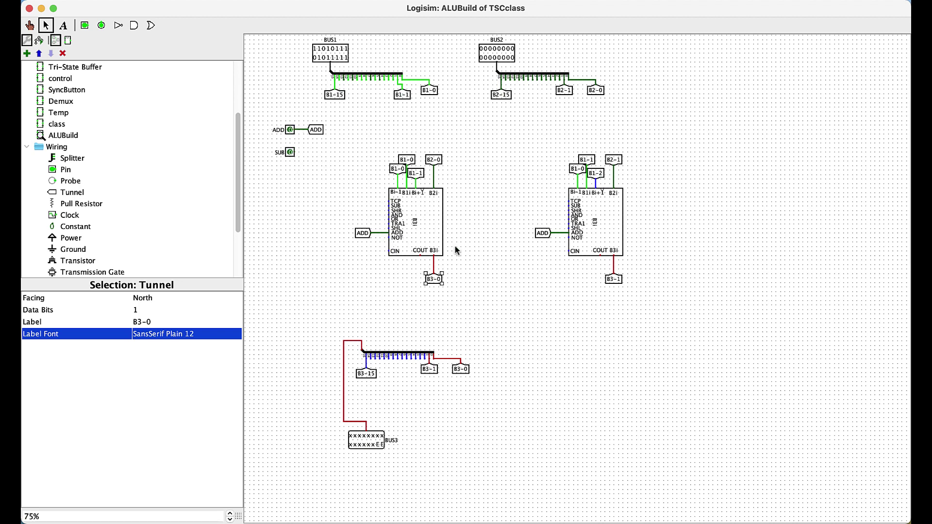
Wire the COUT output of the bit-0 ALUBit to the CIN input of the bit-1 ALUBit
mouse_move(420, 255)
left_mouse_down()
mouse_move(430, 270)
mouse_move(569, 251)
left_mouse_up()
left_click(550, 144)
key("super+z")
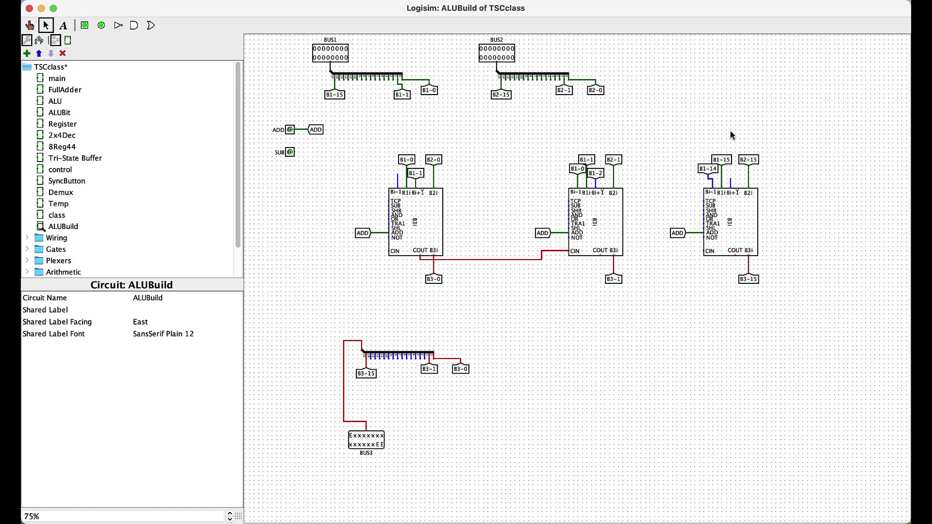
left_click_drag(651, 124, 864, 338)
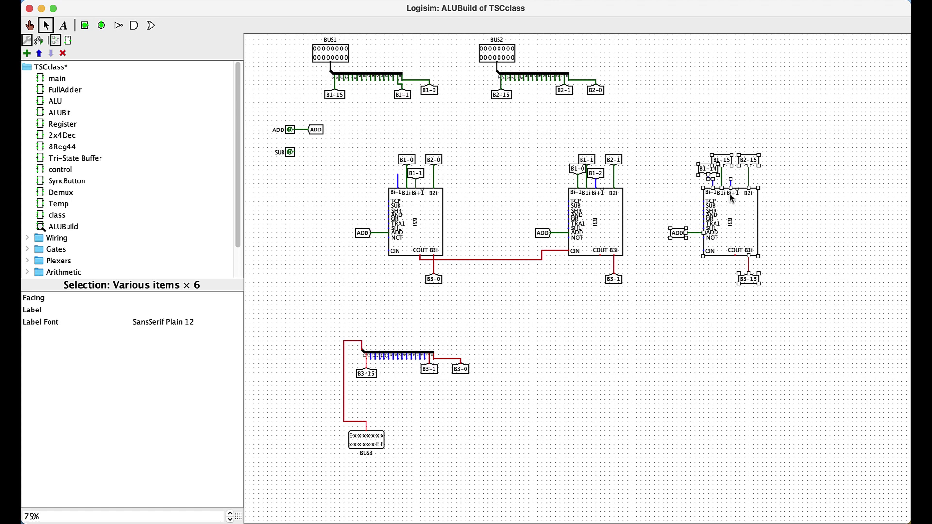
left_click(637, 115)
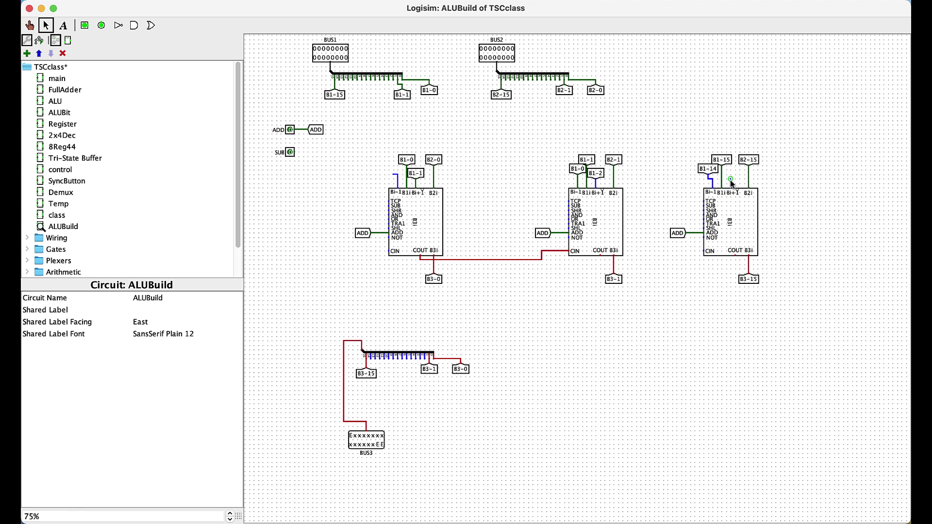
On the bit-15 ALUBit, draw stub wires from Bi+1 and CIN, and run a wire down from COUT past the B3-15 tunnel
left_click_drag(731, 180, 736, 179)
left_click_drag(704, 251, 749, 304)
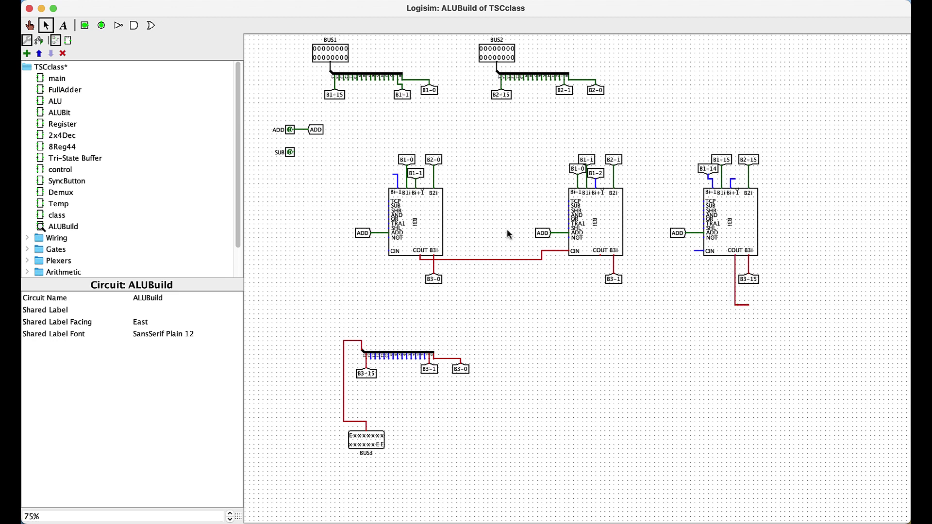
Add a west-facing output pin labeled Cout at the end of the bit-15 ALUBit's COUT wire
left_click(101, 25)
key("Left")
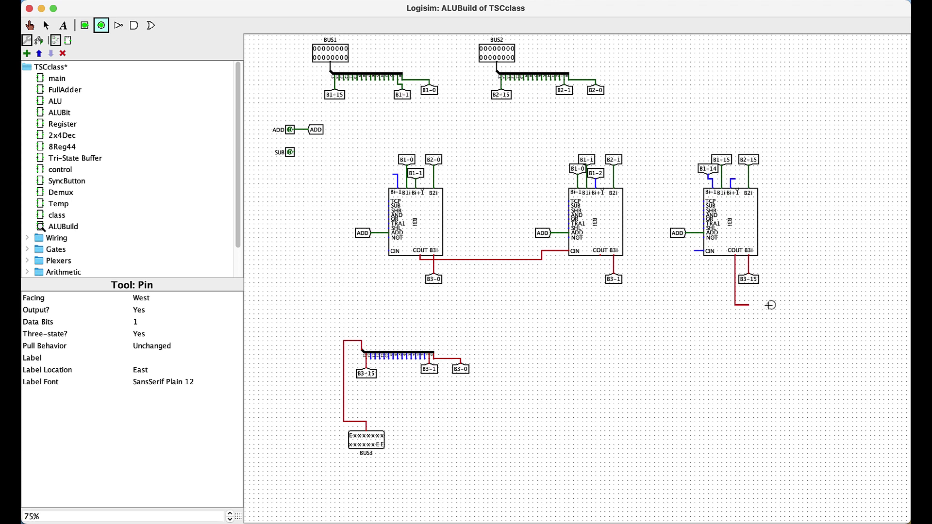
left_click(753, 305)
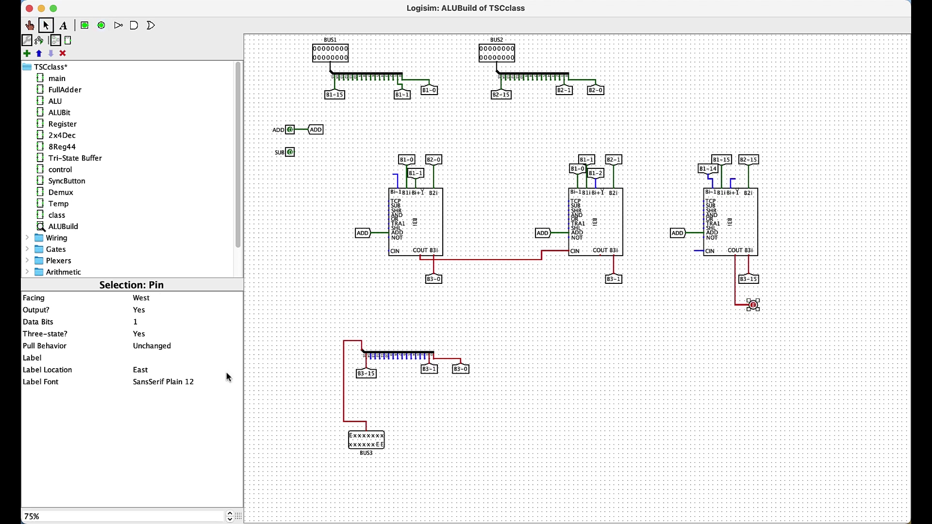
left_click(144, 360)
type("Cout")
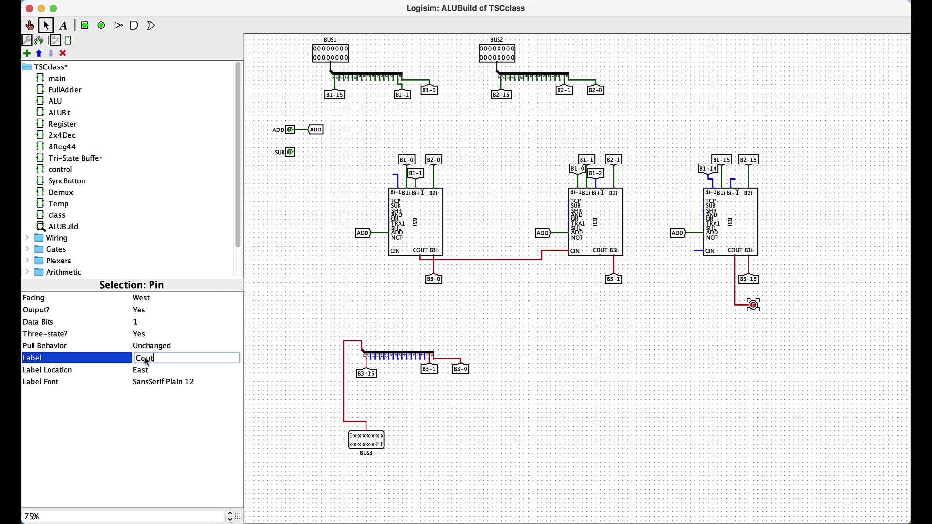
key("Return")
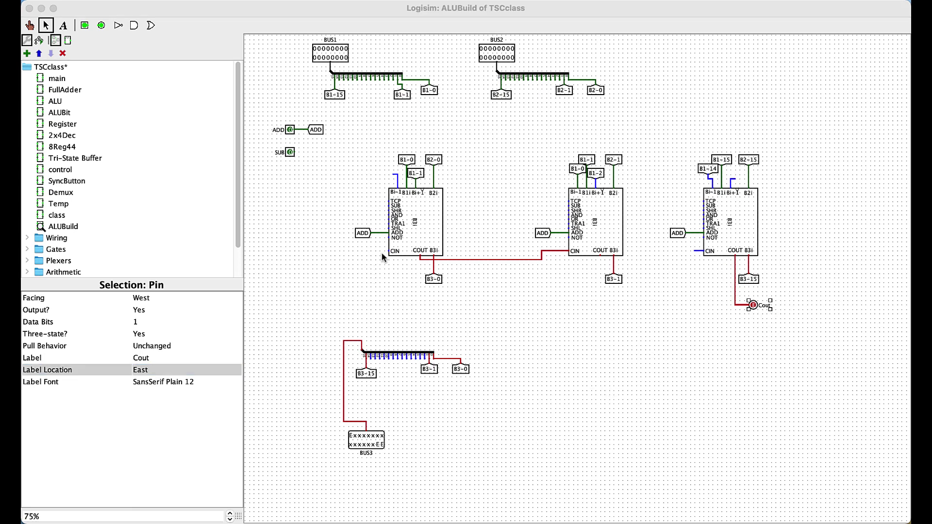
Place a narrow two-input OR gate and connect its output to the CIN input of the bit-0 ALUBit
left_click_drag(389, 251, 375, 251)
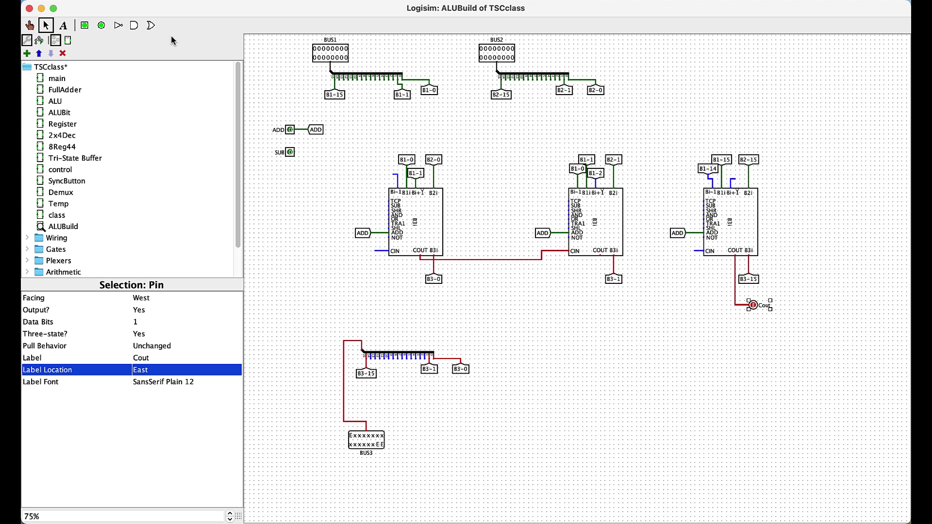
left_click(151, 26)
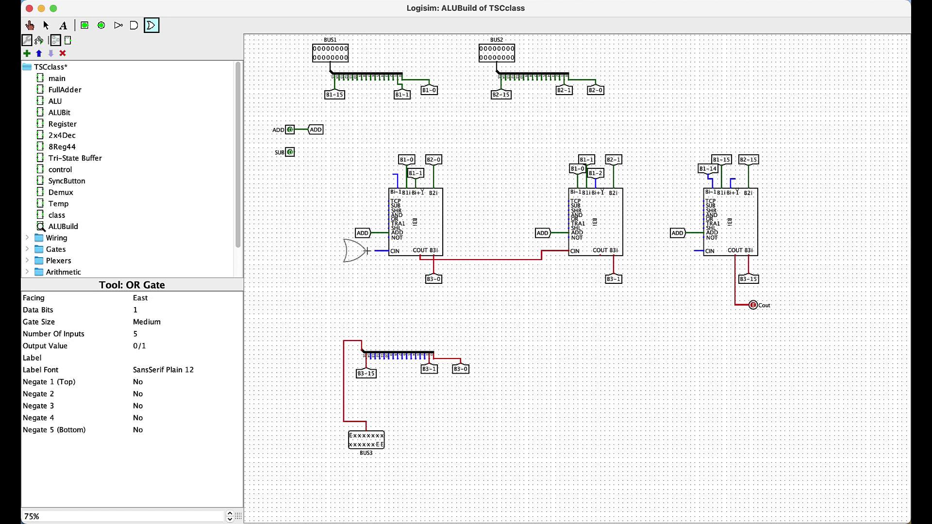
left_click(375, 251)
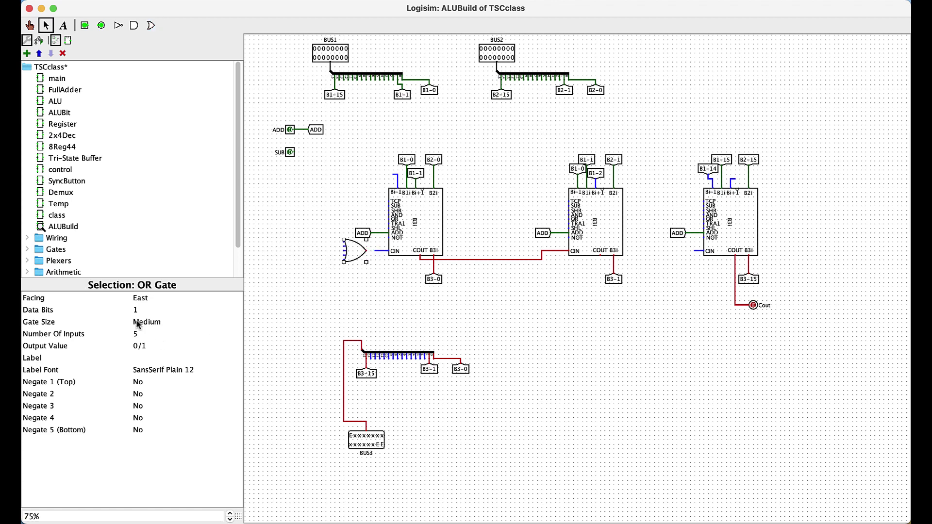
left_click(138, 334)
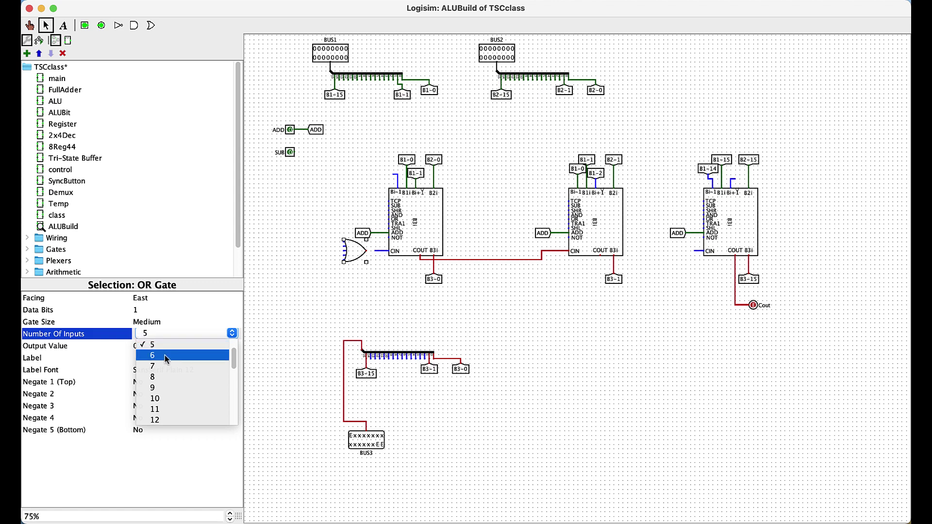
scroll(165, 354, "up", 4)
left_click(165, 352)
left_click(141, 322)
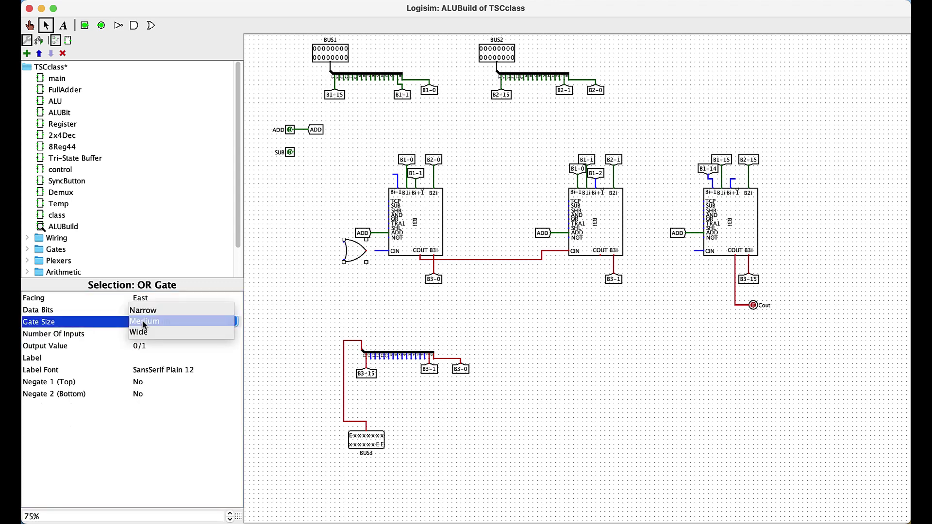
left_click(146, 314)
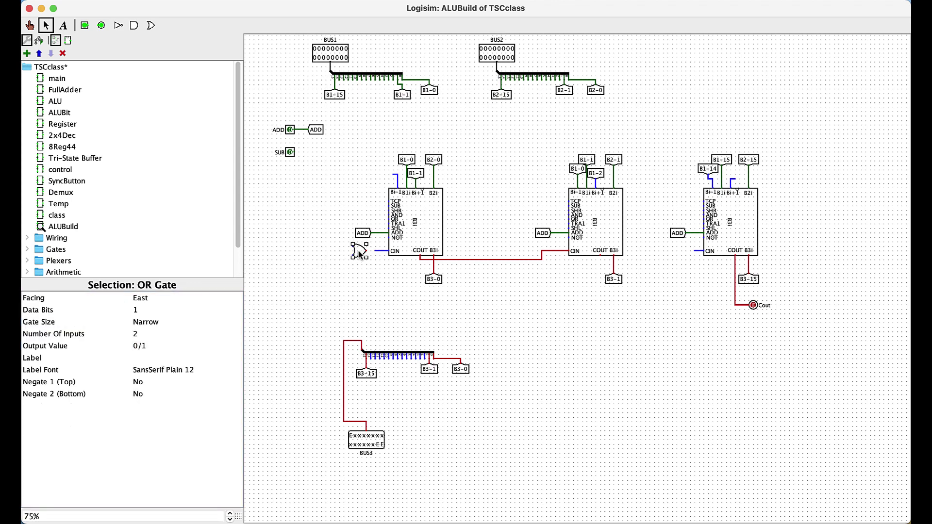
left_click_drag(358, 250, 365, 249)
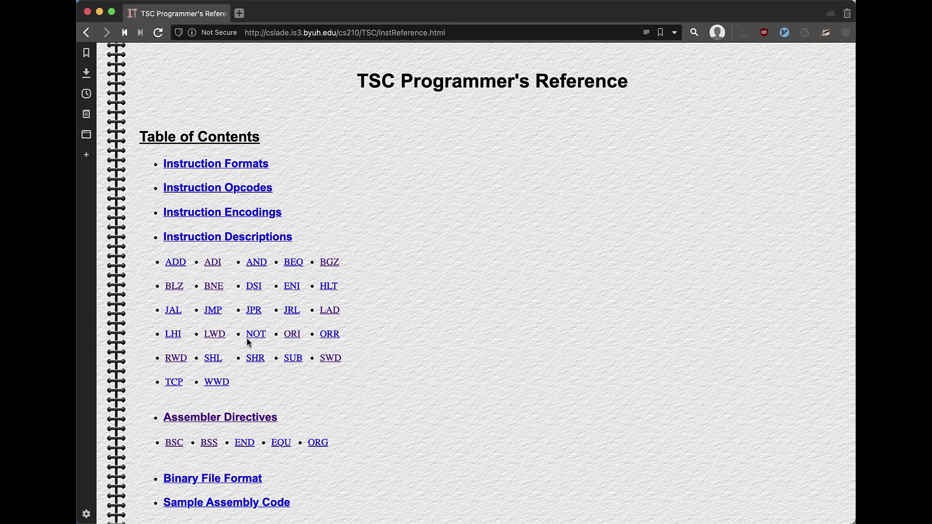
In the browser's TSC Programmer's Reference, examine the Operation definition of the SHL instruction
left_click(214, 359)
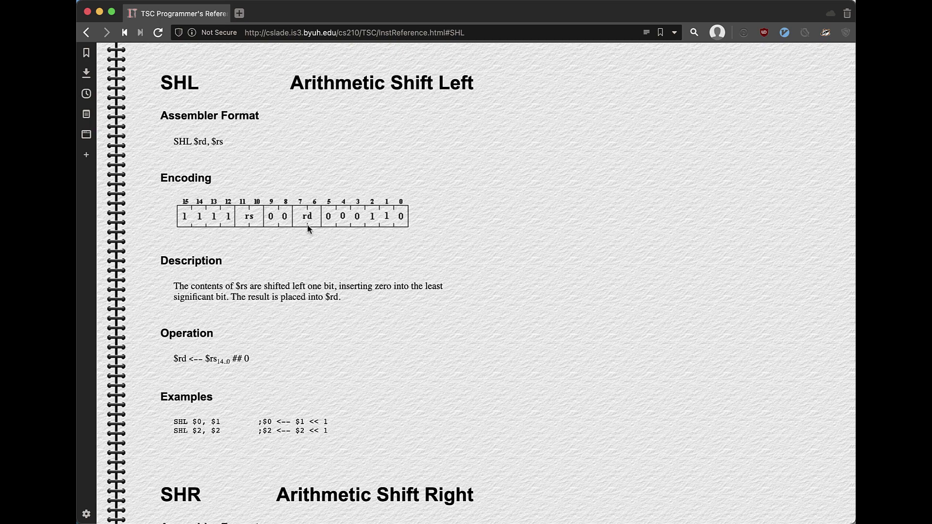
triple_click(235, 354)
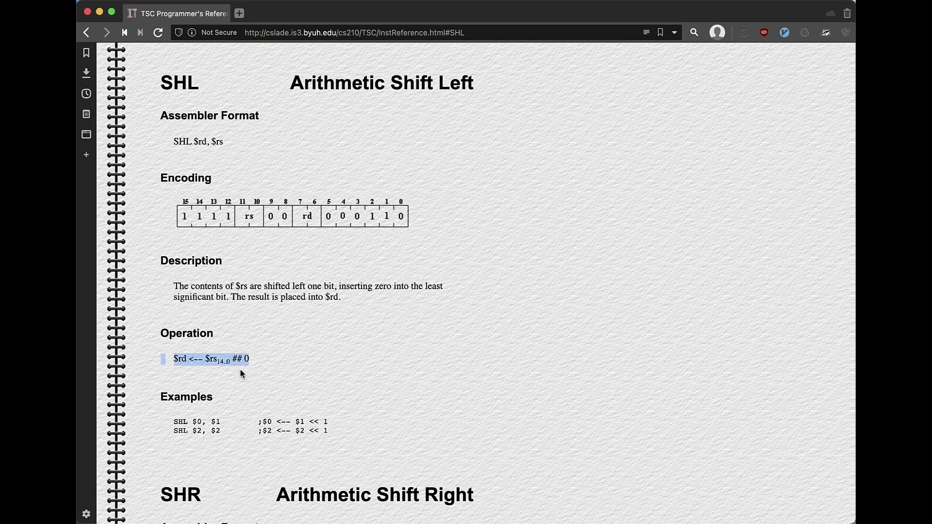
left_click(246, 362)
left_click_drag(233, 358, 256, 360)
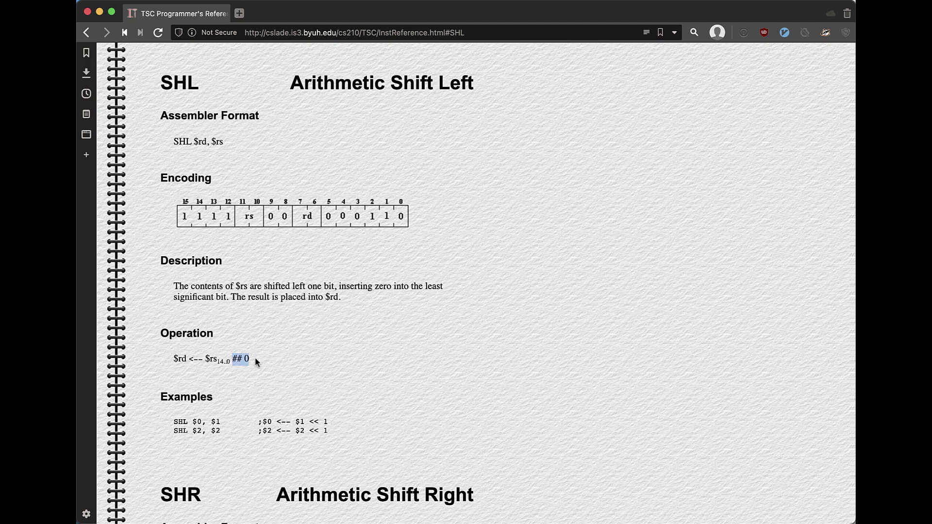
left_click(244, 358)
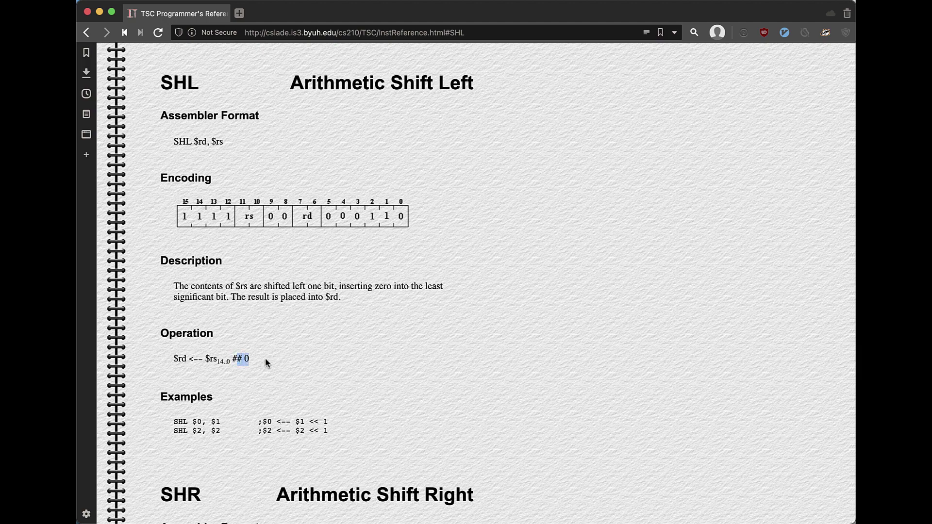
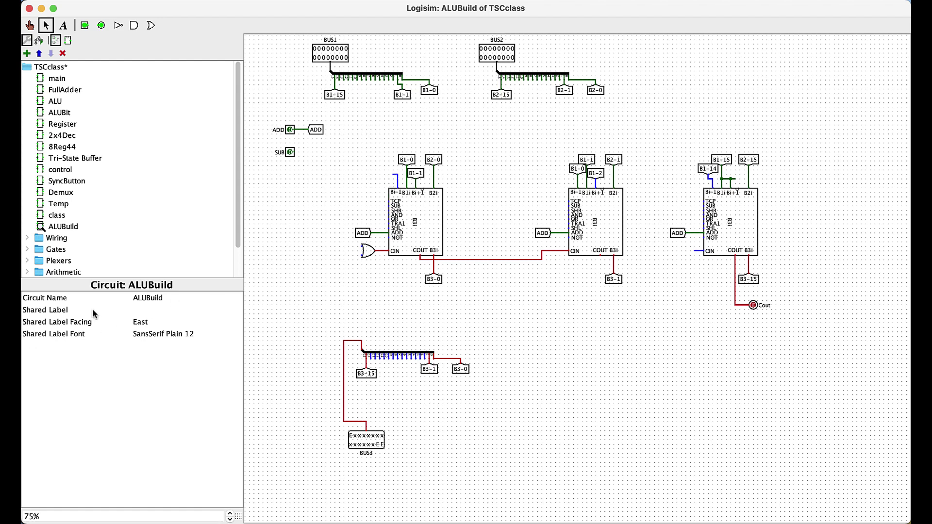
Place a 1-bit Constant beside the Bi-1 stub wire of the bit-0 ALUBit
left_click(27, 239)
scroll(78, 240, "down", 5)
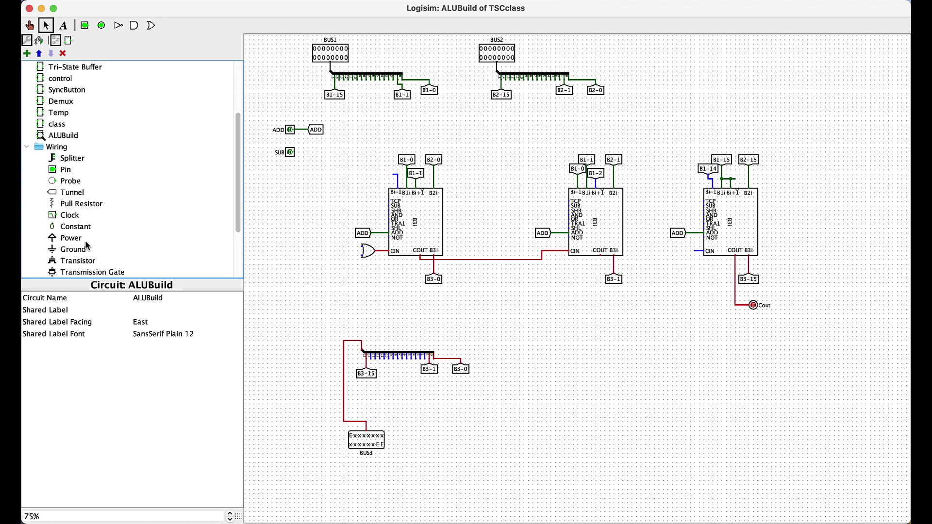
left_click(73, 194)
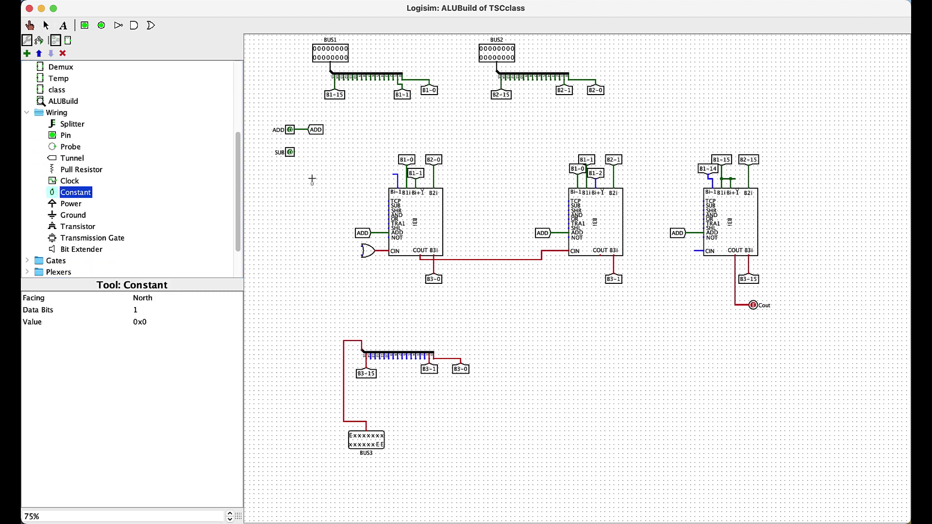
left_click(360, 175)
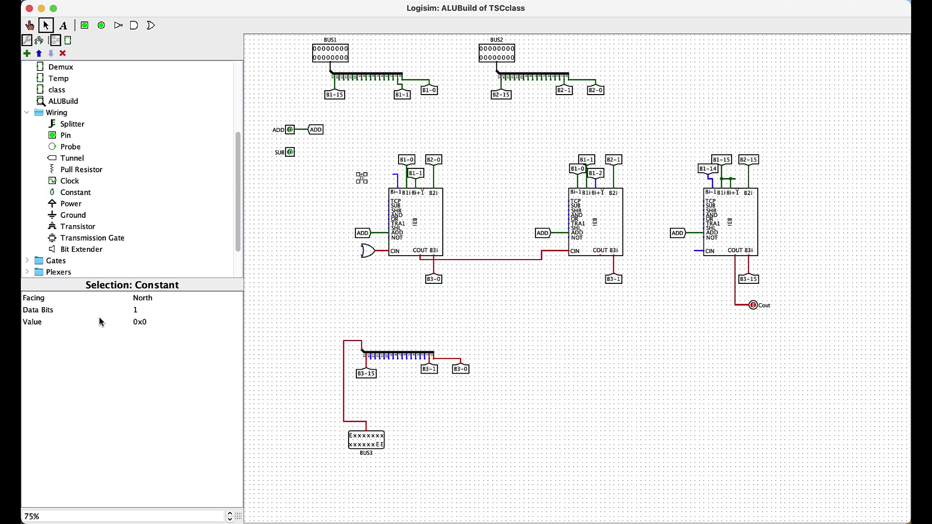
Try the value 0x1 on the constant and restore it to 0x0
left_click(144, 323)
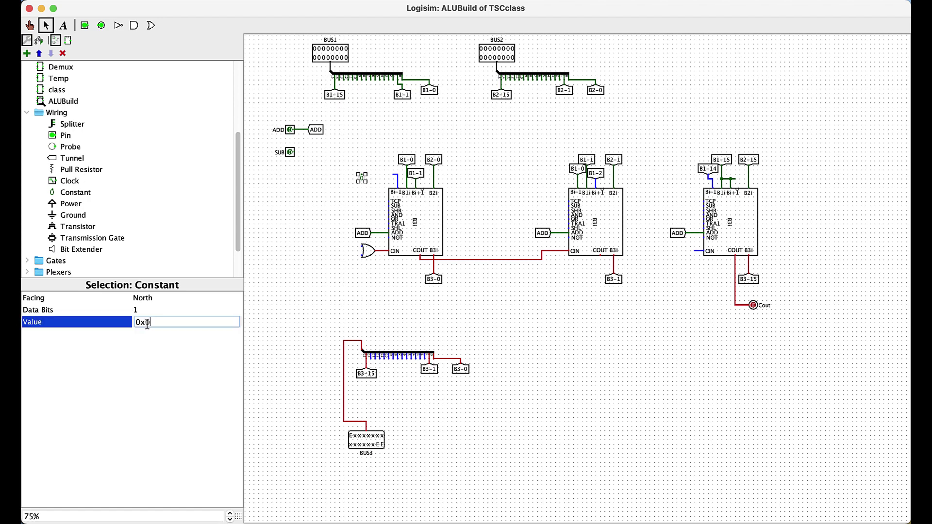
key("BackSpace")
type("1")
key("Return")
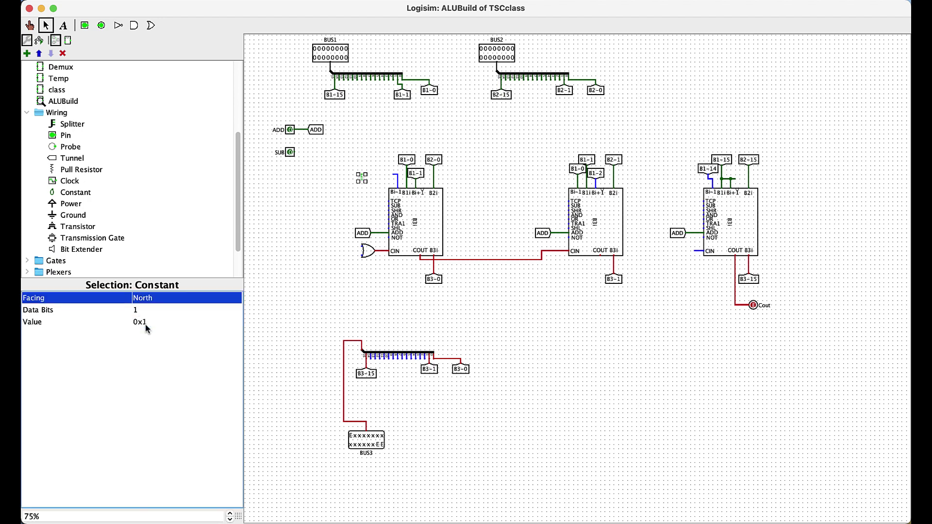
left_click(145, 324)
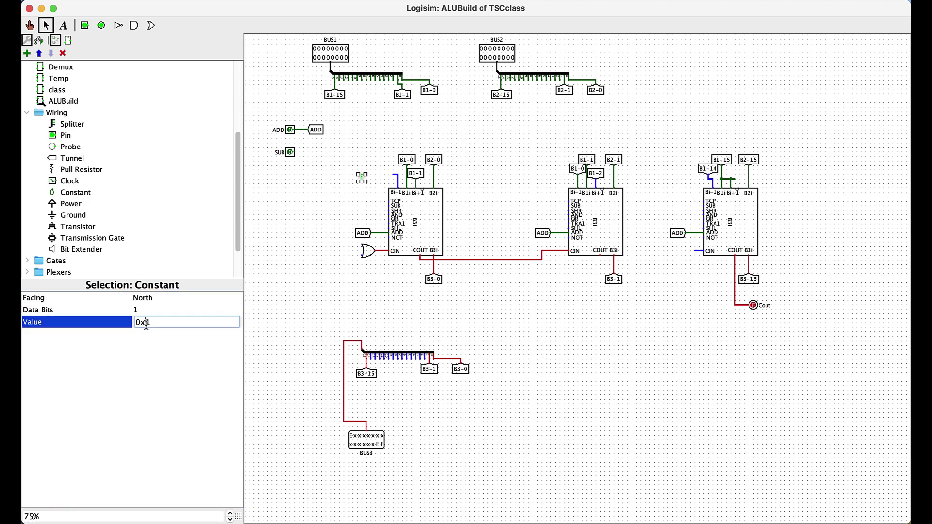
key("BackSpace")
type("0")
key("Return")
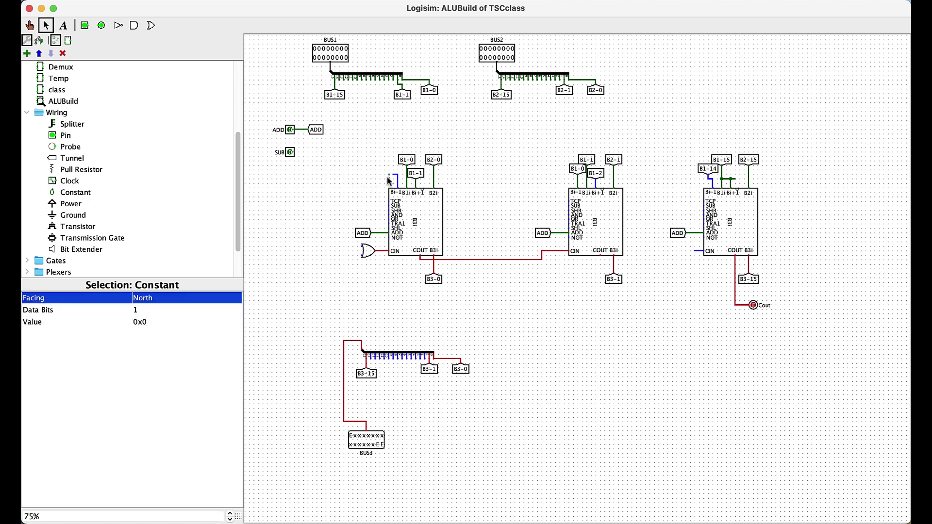
Turn the constant to face south and attach it to the Bi-1 input of the bit-0 ALUBit
left_click(391, 180)
left_click_drag(389, 174, 388, 160)
key("super+z")
key("Down")
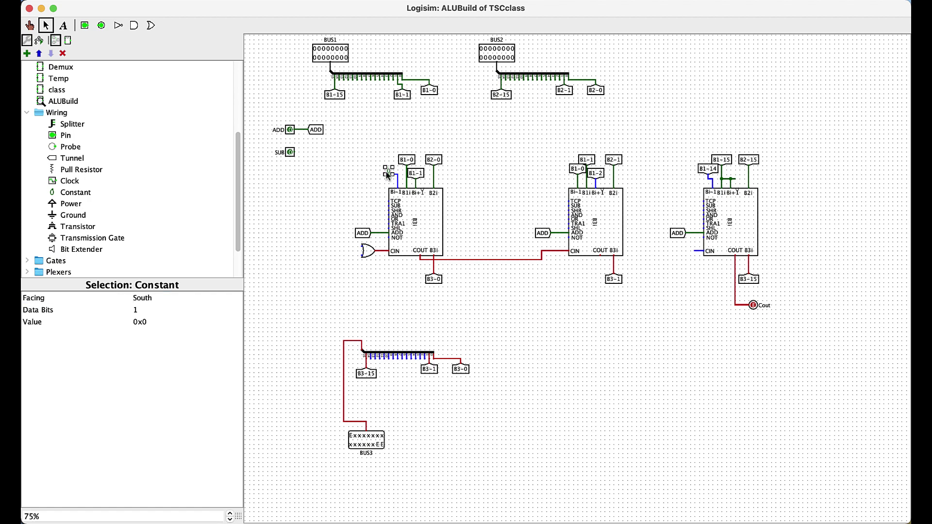
left_click_drag(387, 169, 395, 173)
left_click(396, 191)
scroll(397, 191, "up", 2)
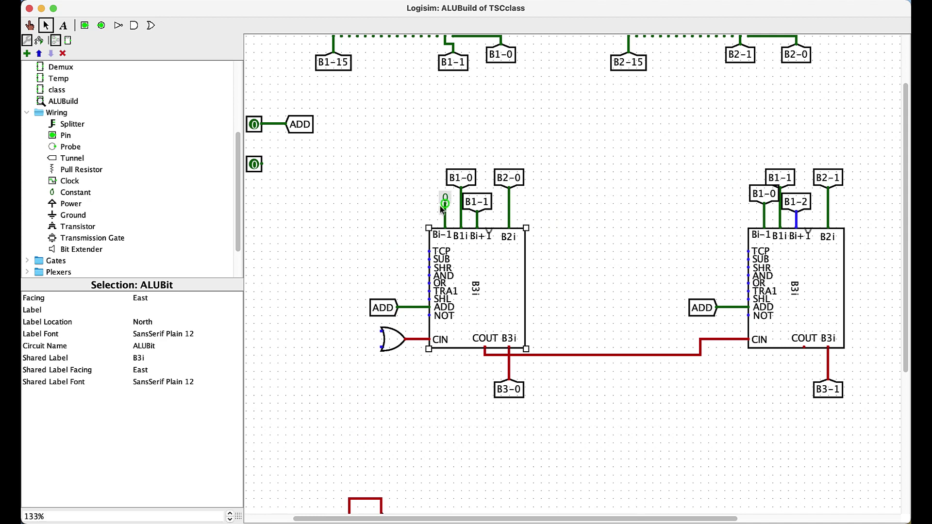
left_click(230, 520)
left_click(231, 520)
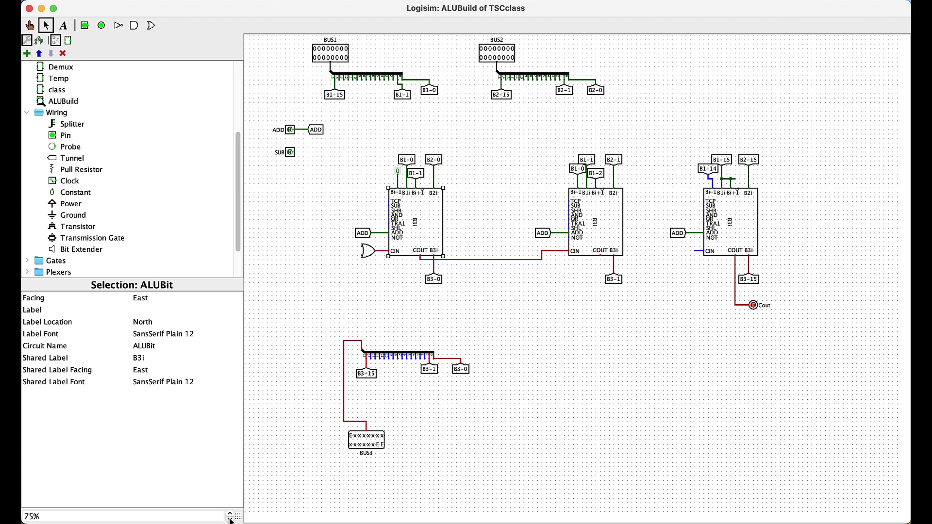
left_click(230, 520)
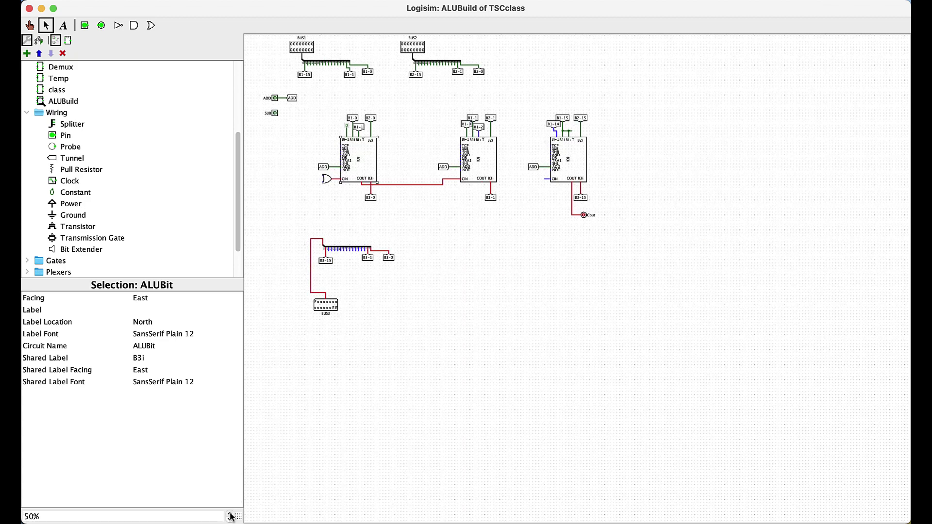
left_click(230, 513)
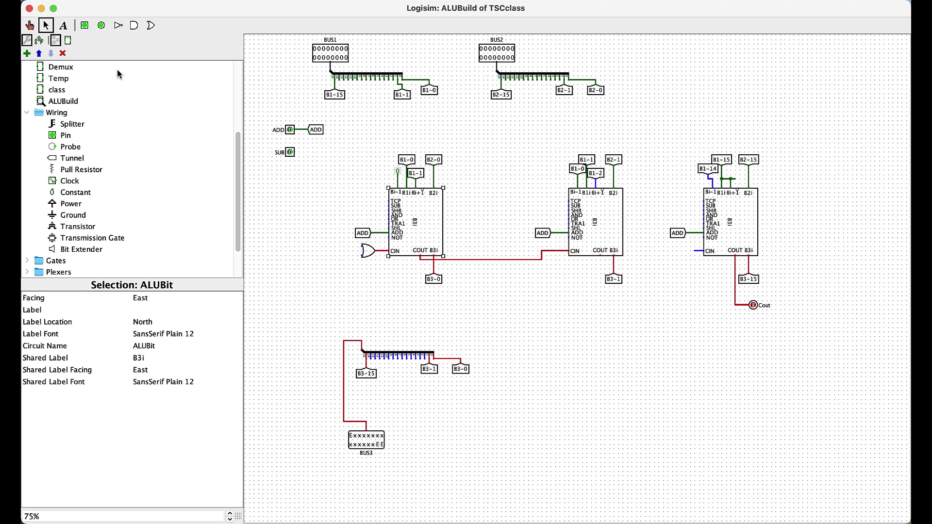
Add a west-facing output pin labeled Zero in the open area below the bit-15 ALUBit
left_click(101, 25)
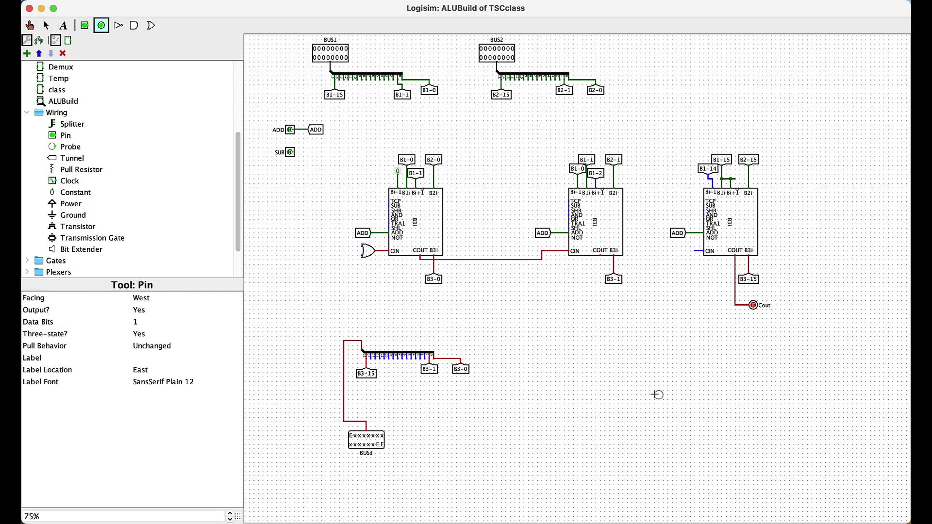
left_click(662, 381)
left_click(135, 358)
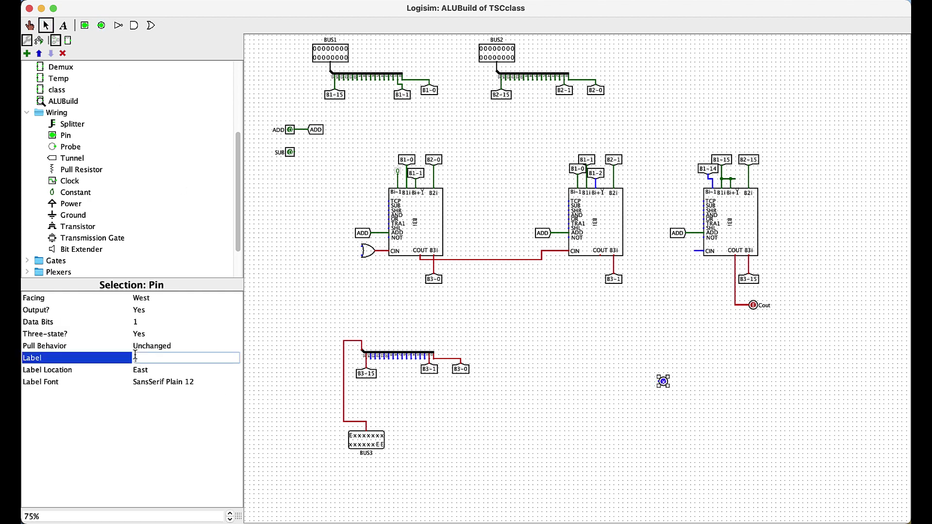
type("Zero")
key("Return")
left_click(582, 407)
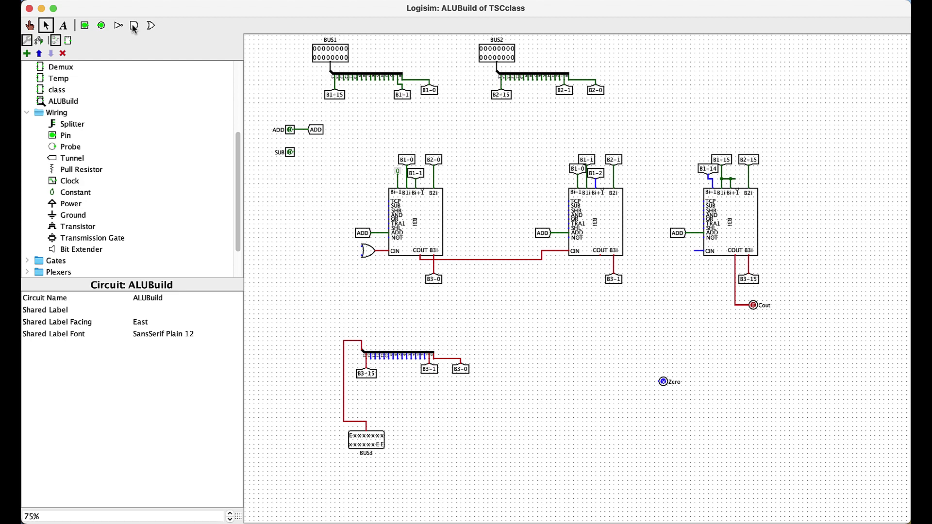
Place a narrow two-input AND gate directly west of the Zero output pin
left_click(152, 25)
left_click(134, 25)
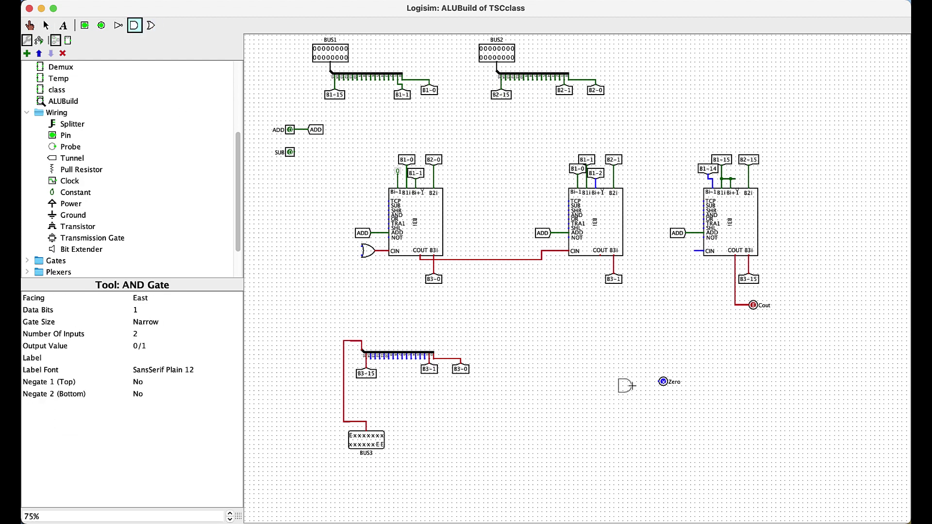
left_click(641, 381)
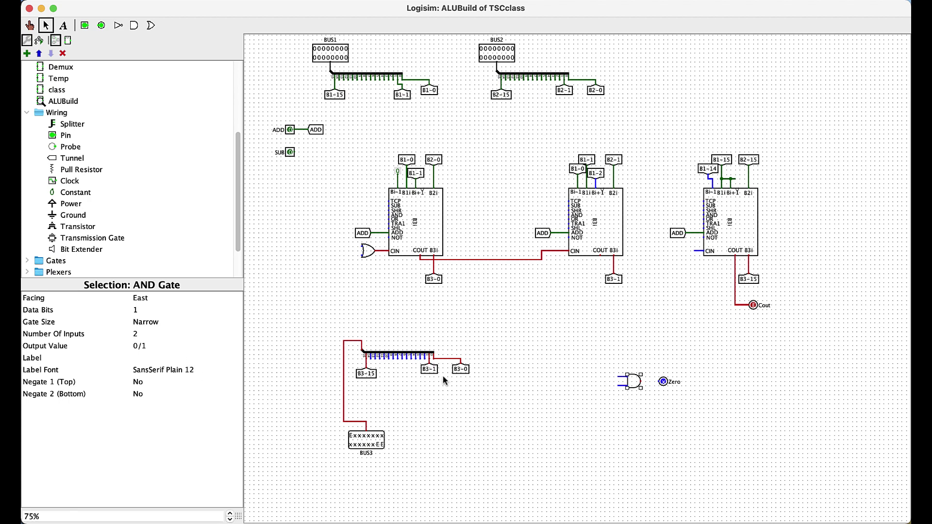
left_click(138, 315)
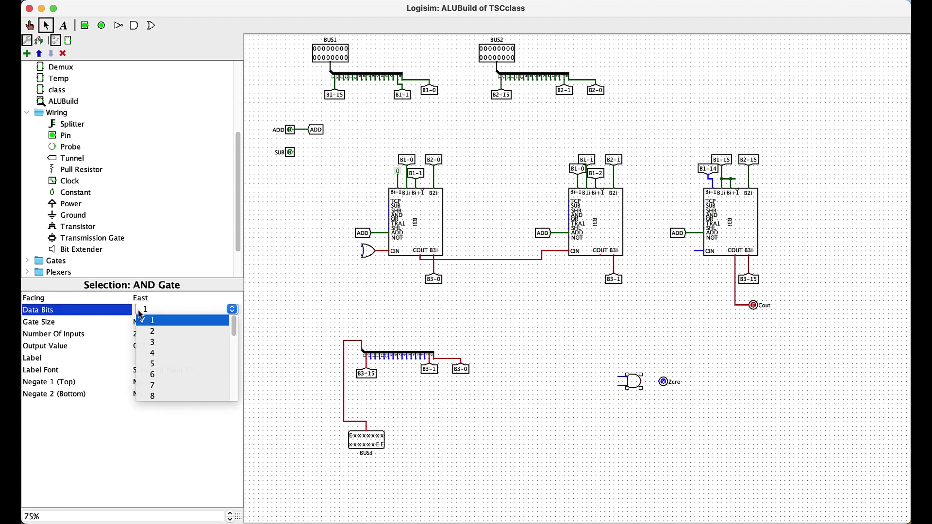
scroll(178, 365, "down", 5)
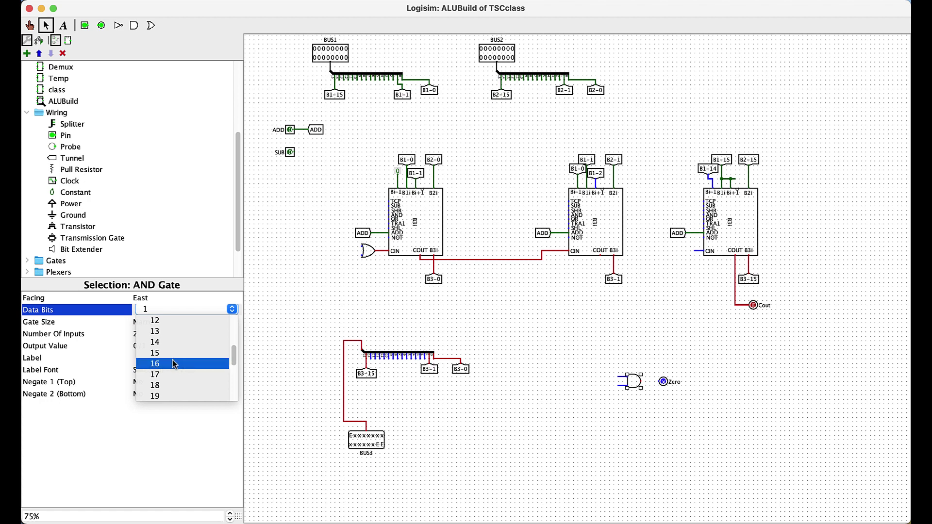
scroll(173, 360, "up", 4)
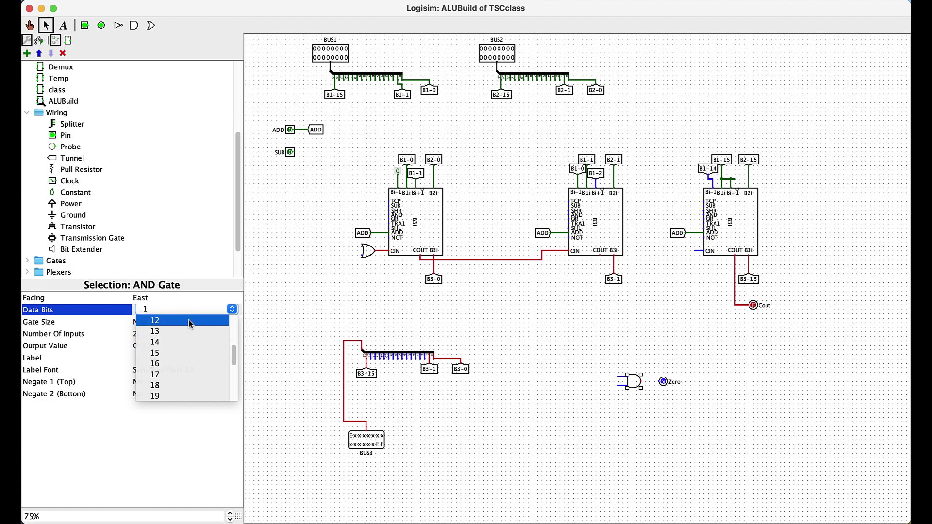
left_click(171, 317)
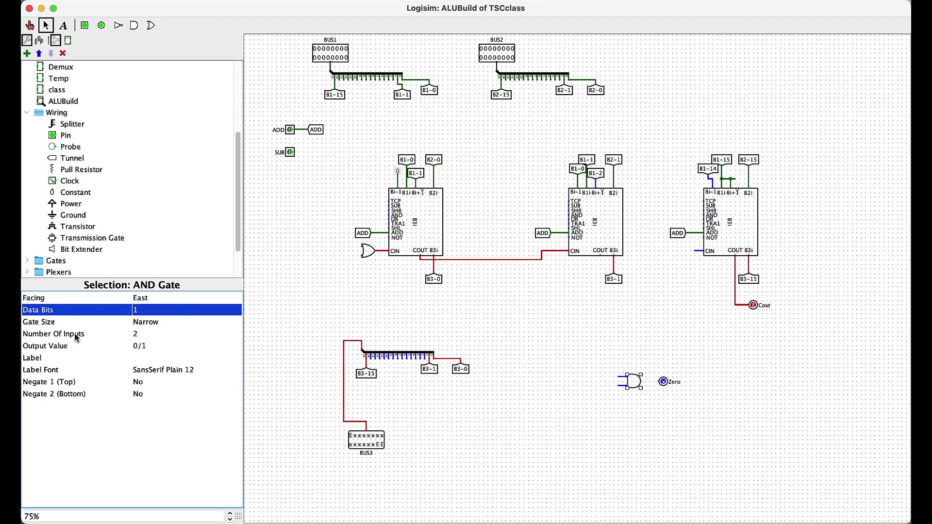
Set the number of inputs of the AND gate beside the Zero pin to 16
left_click(134, 334)
scroll(167, 377, "down", 3)
scroll(166, 379, "down", 3)
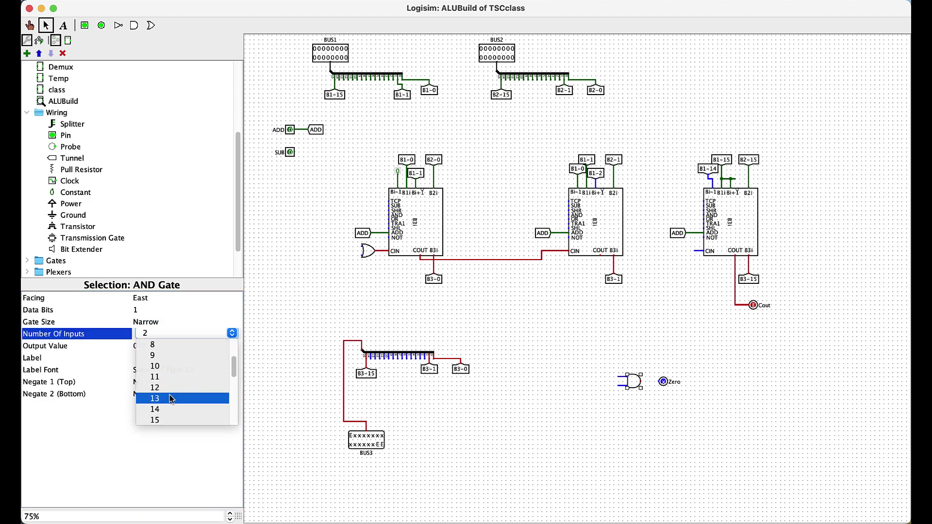
left_click(169, 395)
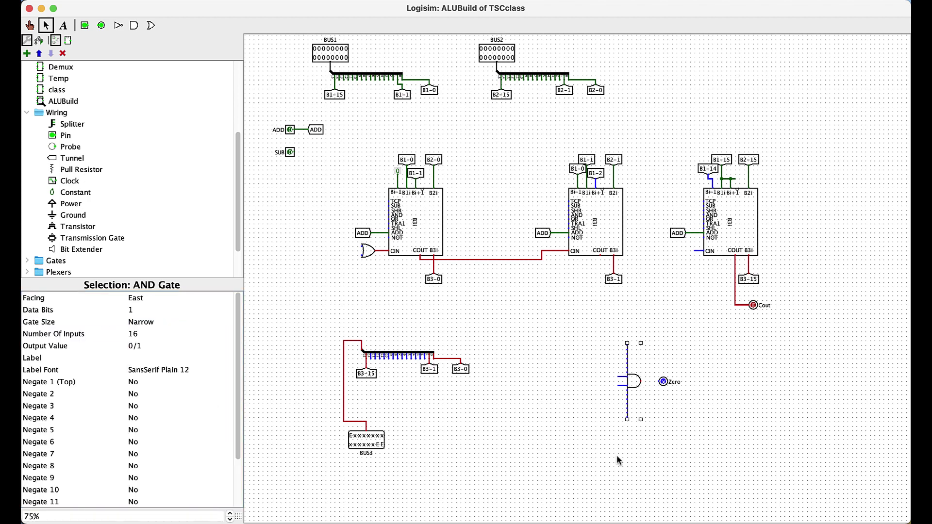
Extend the 16-input AND gate's last input with a short wire and attach an east-facing copy of the B3-0 tunnel to its first input
left_click(637, 431)
left_click_drag(628, 417, 618, 418)
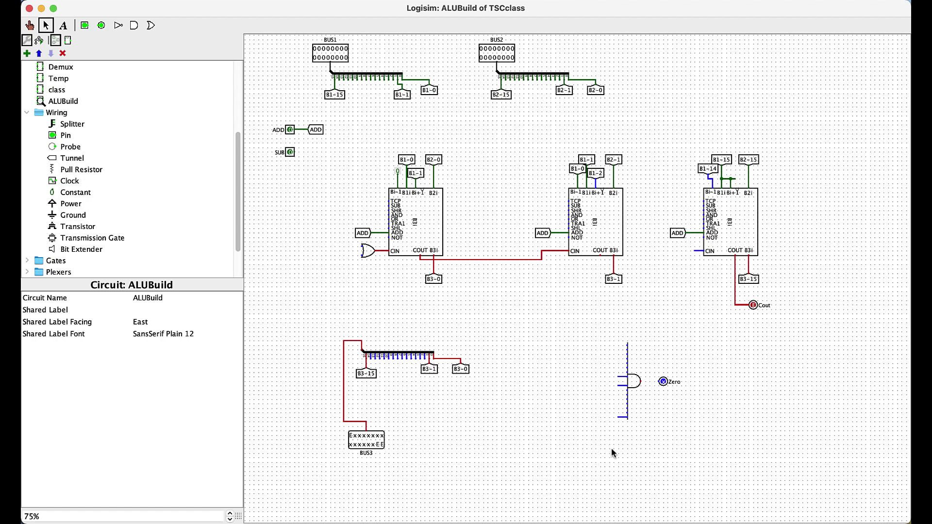
left_click(462, 370)
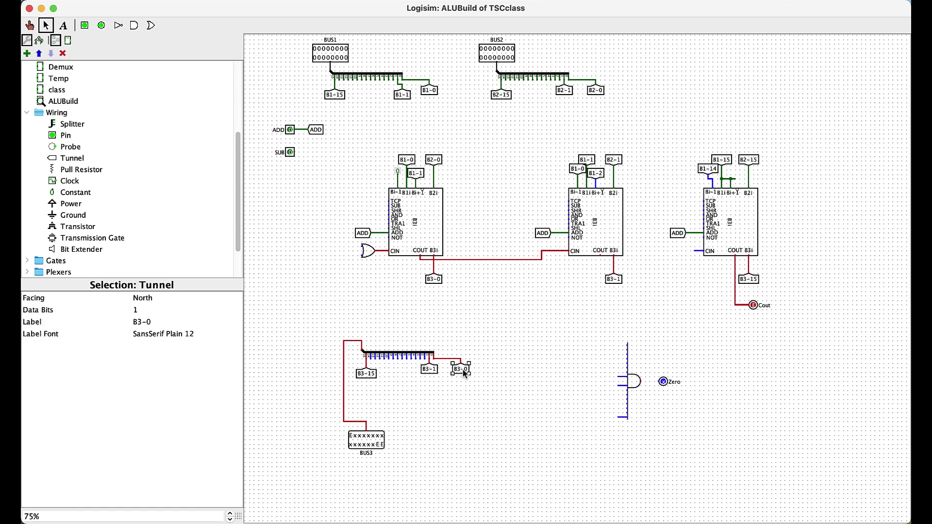
key("super+d")
left_click_drag(466, 375, 615, 346)
key("Right")
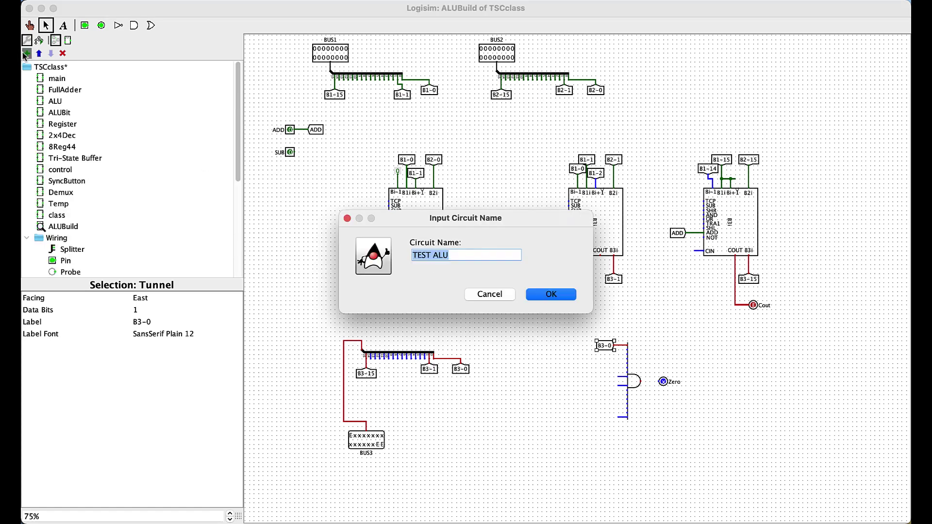
Create a new circuit named TEST ALU and place the ALU subcircuit in it
left_click(561, 294)
left_click(55, 101)
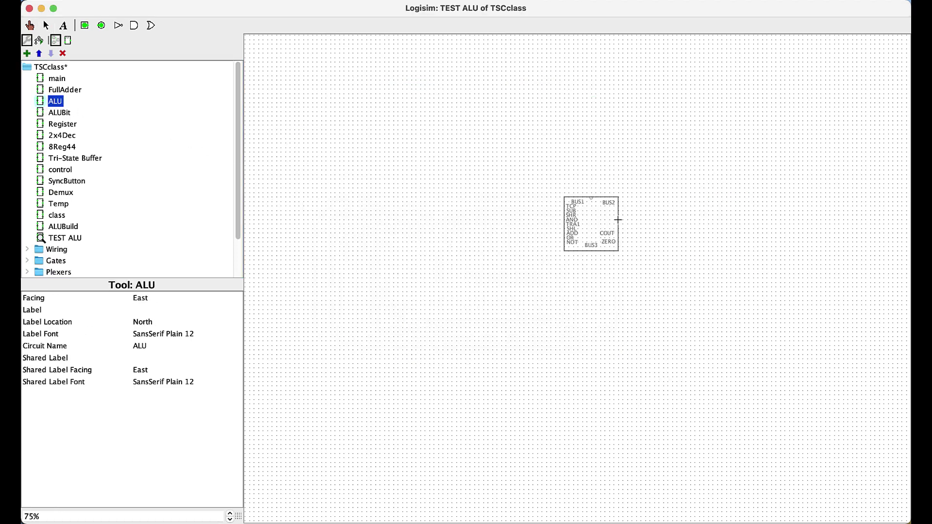
left_click(618, 220)
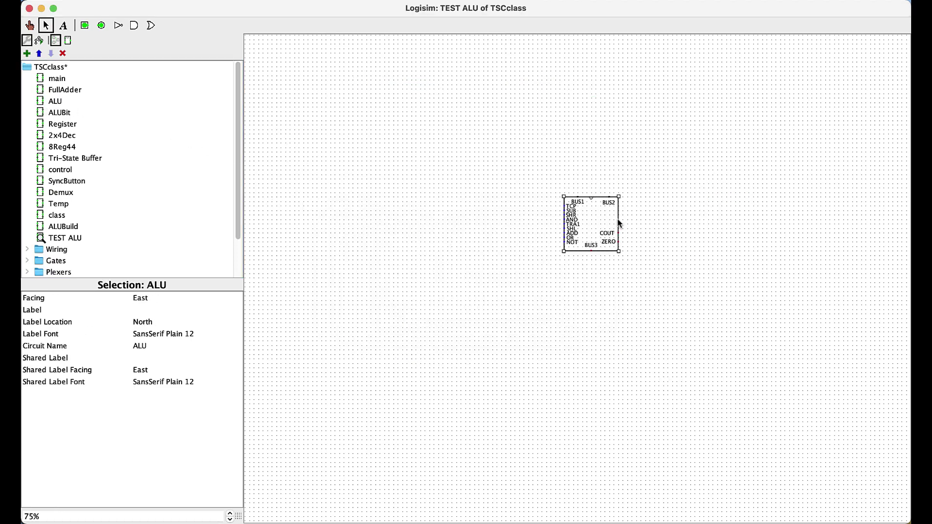
View the subcircuit appearance of ALUBuild and return to the TEST ALU circuit
double_click(57, 227)
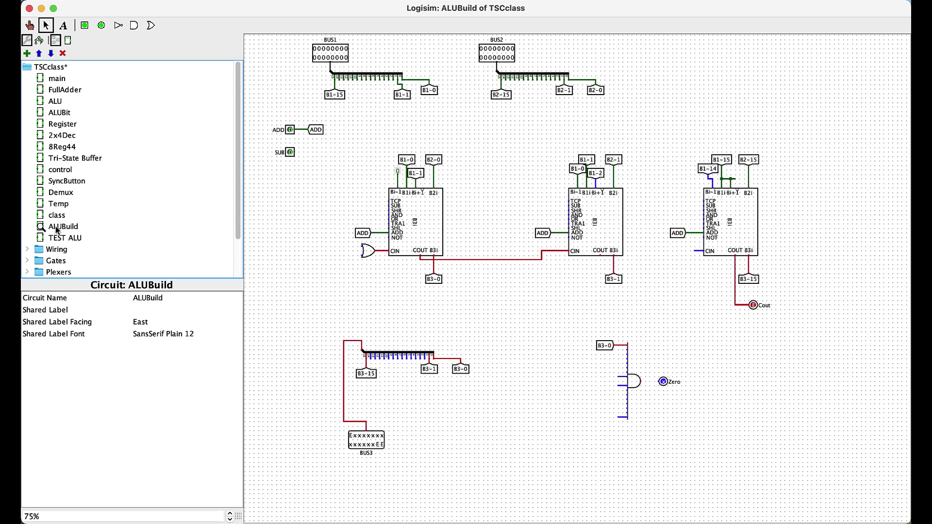
left_click(68, 41)
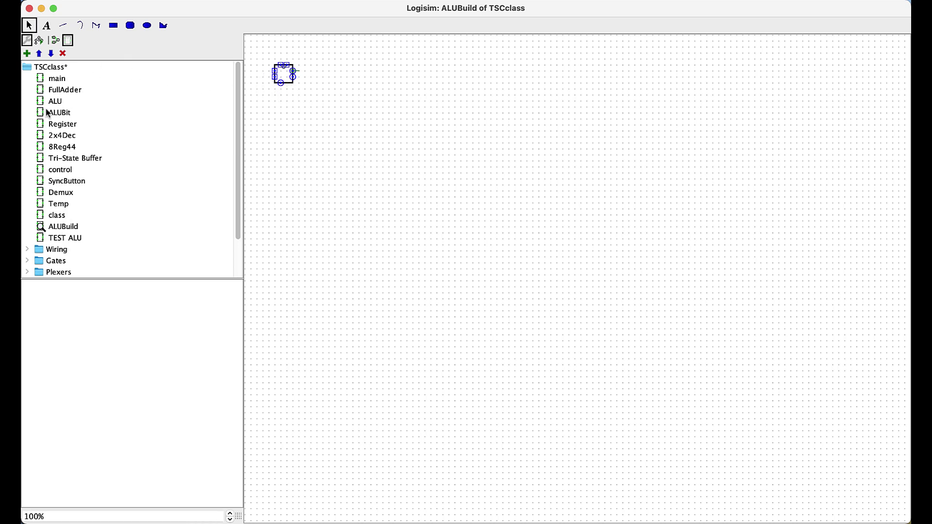
left_click(63, 239)
double_click(63, 239)
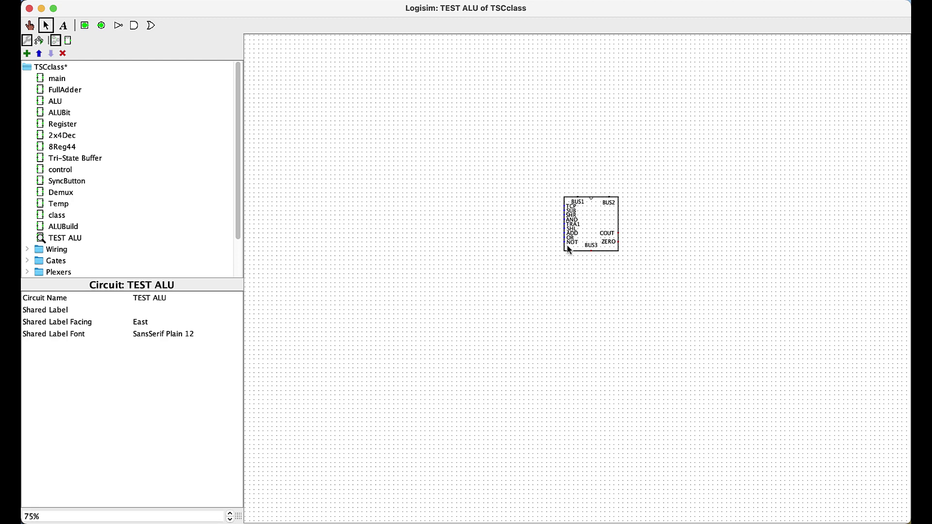
Draw short wires out of the ALU's BUS1, BUS2, BUS3, COUT and ZERO ports
left_click_drag(578, 197, 613, 165)
left_click_drag(590, 251, 599, 286)
left_click_drag(619, 233, 621, 233)
left_click_drag(622, 245, 628, 233)
Place a north-facing probe at the end of the BUS3 wire below the ALU
left_click(28, 249)
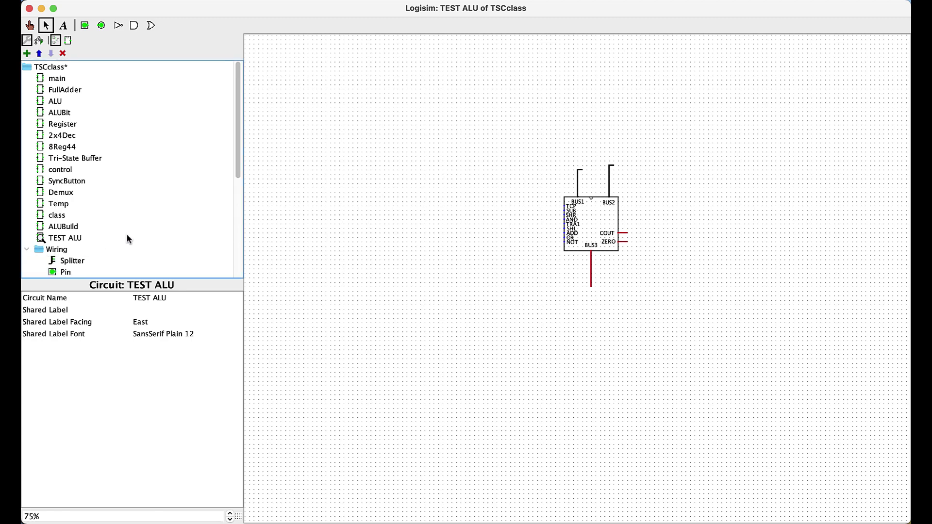
scroll(124, 234, "down", 5)
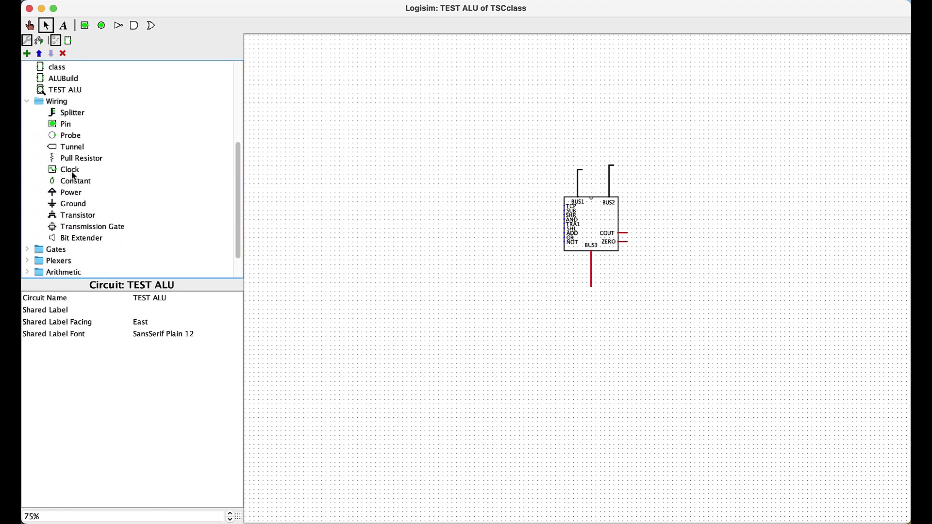
left_click(57, 136)
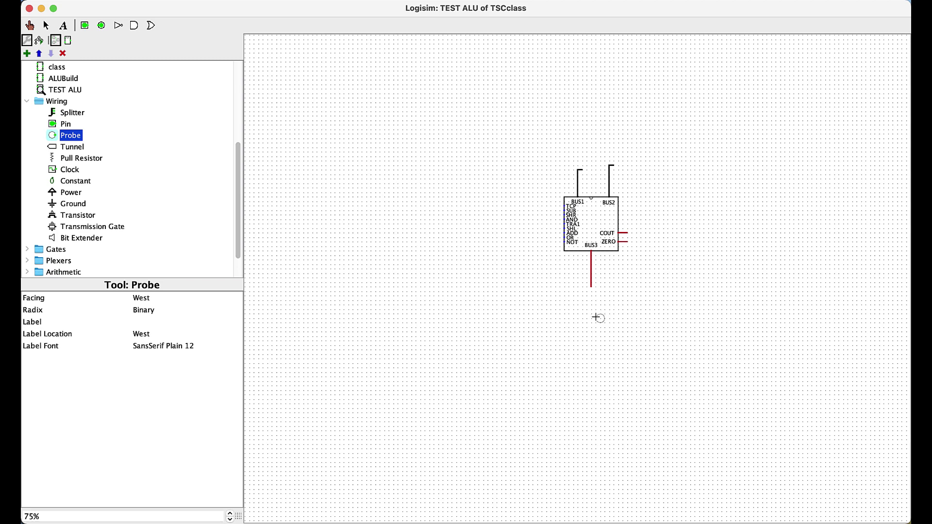
left_click(591, 301)
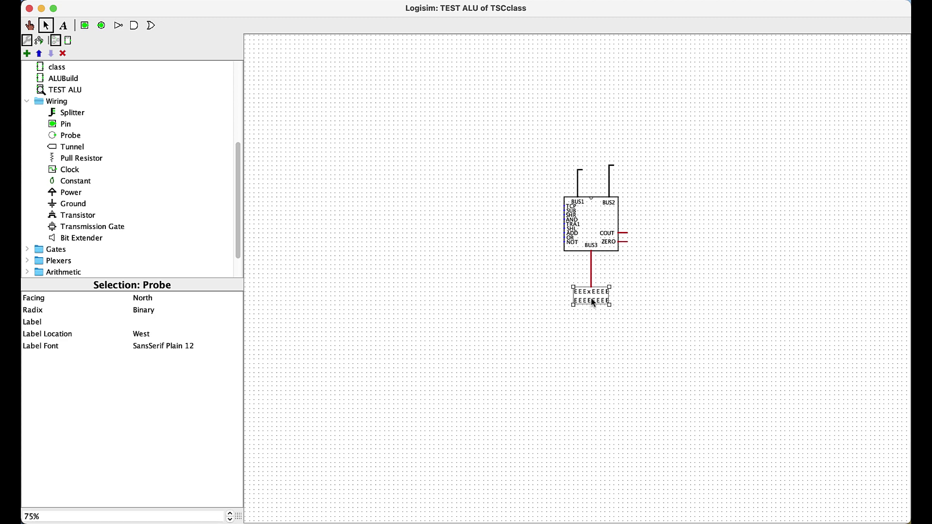
left_click_drag(599, 304, 591, 311)
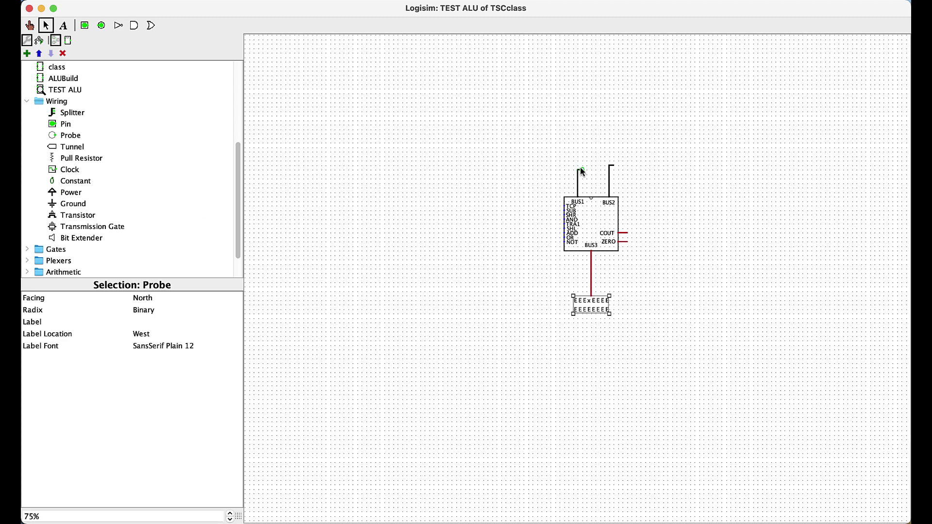
Add a south-facing 16-bit input pin and attach it to the ALU's BUS1 wire
left_click(84, 26)
key("Down")
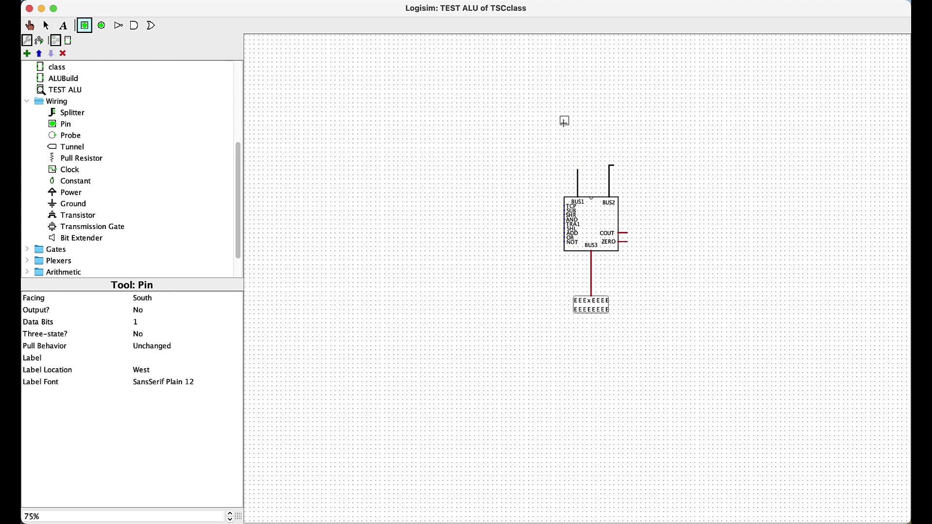
left_click(564, 120)
left_click(137, 325)
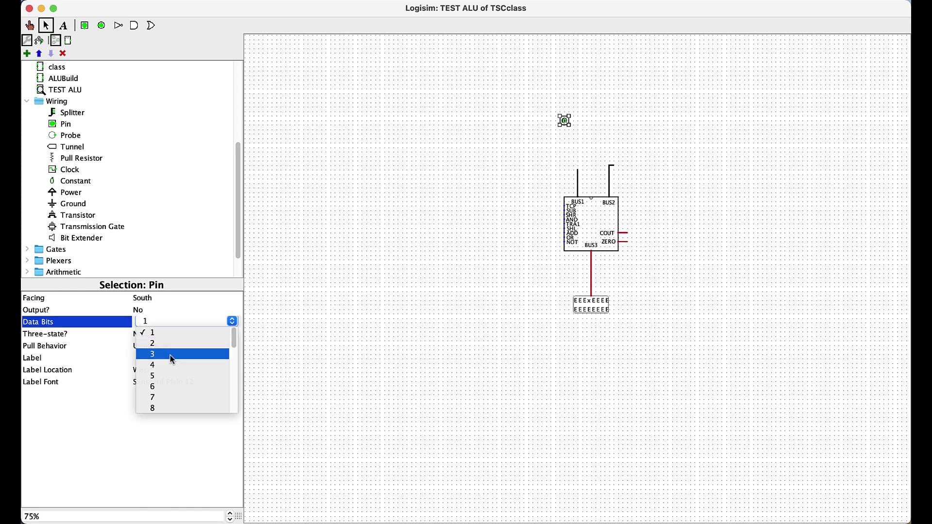
scroll(184, 383, "down", 4)
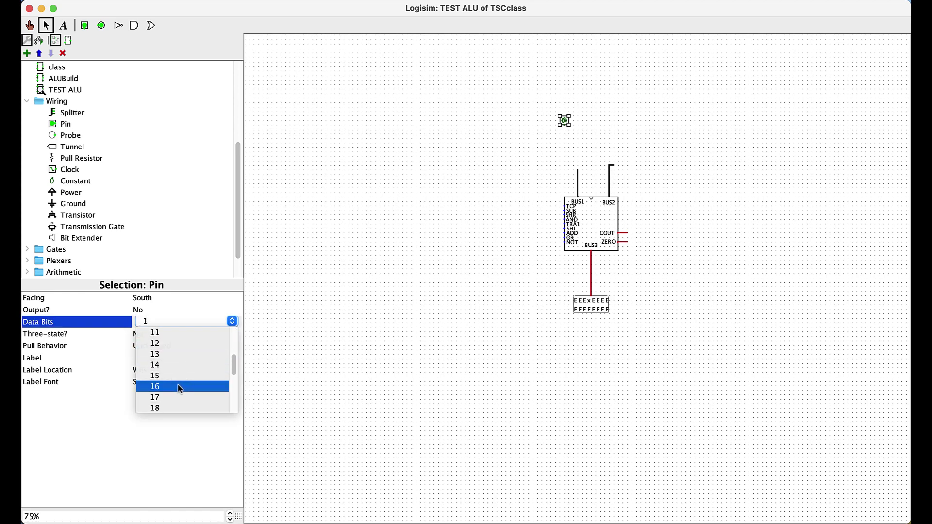
left_click(177, 385)
left_click_drag(564, 125, 578, 164)
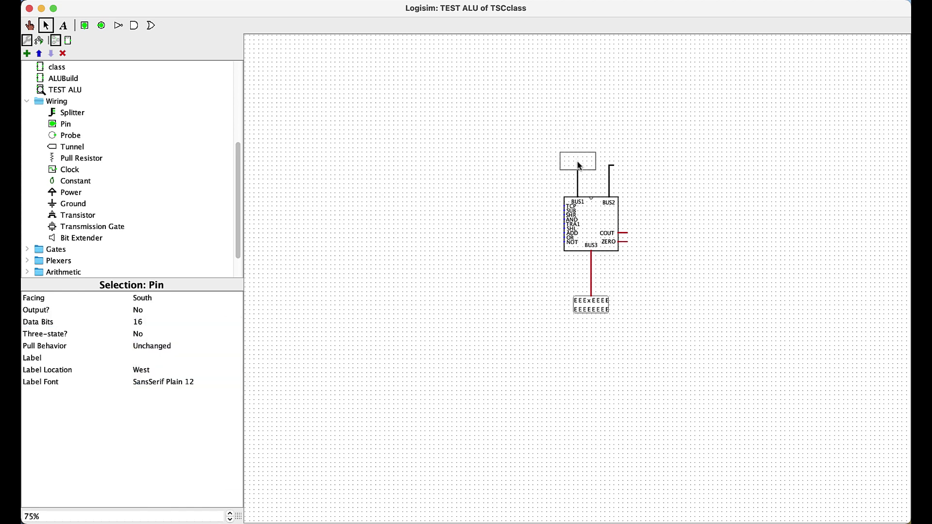
Add a second south-facing 16-bit input pin above the ALU and connect it to the BUS2 wire
left_click(85, 25)
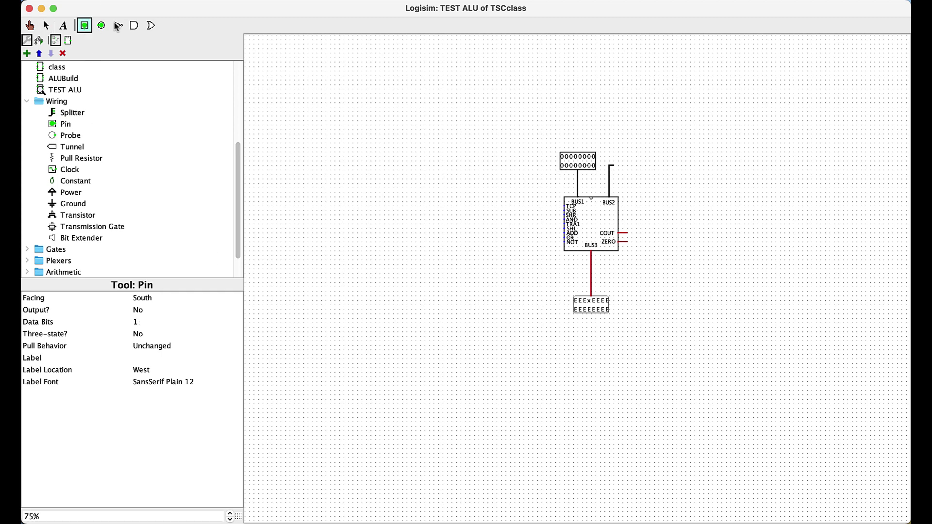
left_click(641, 93)
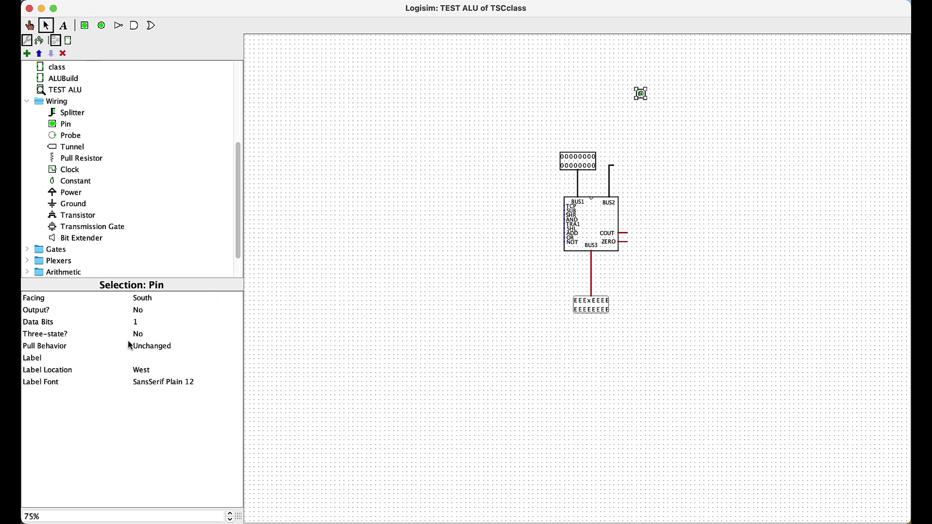
left_click(137, 324)
scroll(155, 347, "down", 4)
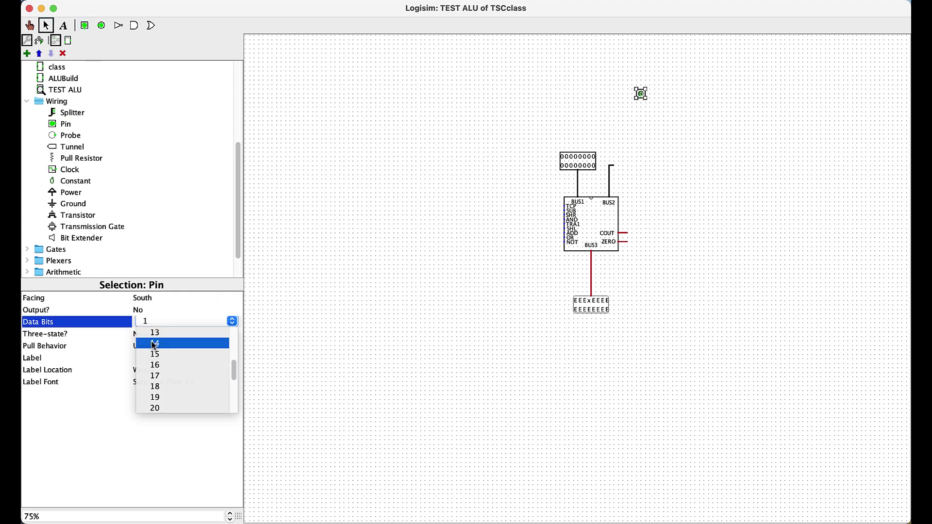
left_click(163, 367)
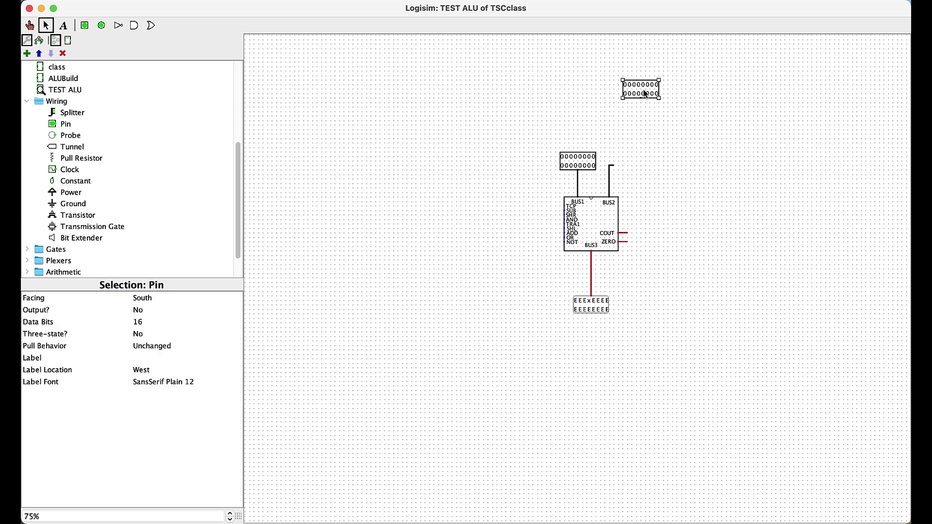
left_click_drag(644, 93, 614, 134)
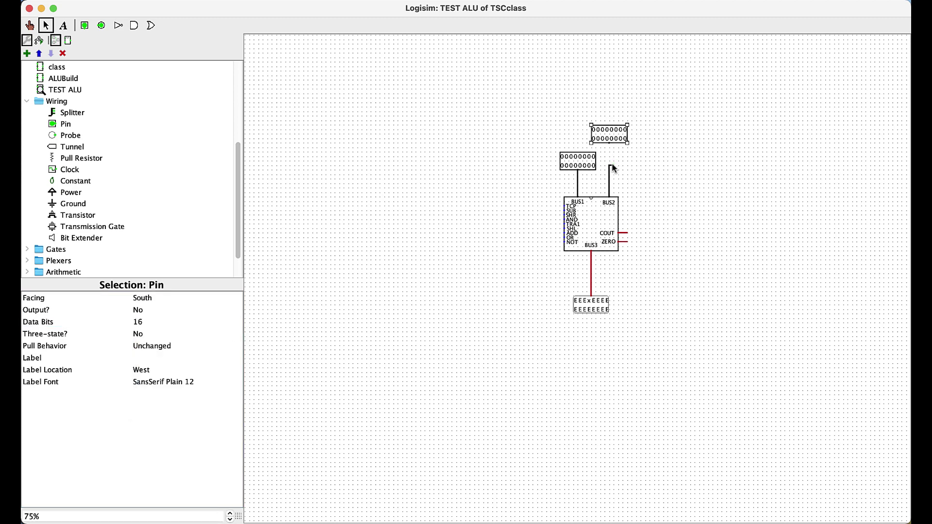
left_click_drag(609, 161, 610, 147)
Wire an east-facing one-bit input pin to each of the ALU's nine control inputs, from TCP to NOT
mouse_move(562, 207)
left_mouse_down()
mouse_move(551, 206)
mouse_move(555, 219)
left_mouse_up()
left_click(84, 25)
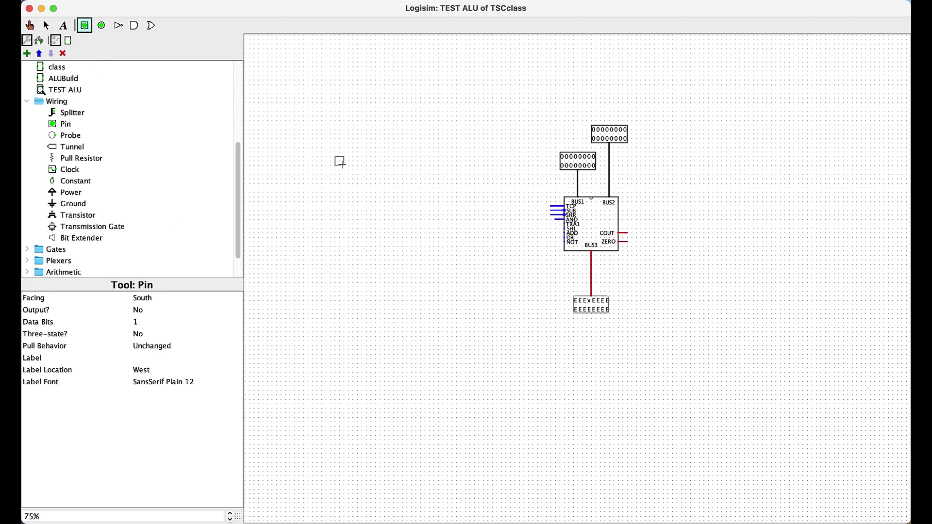
left_click(528, 205)
left_click_drag(549, 206, 532, 210)
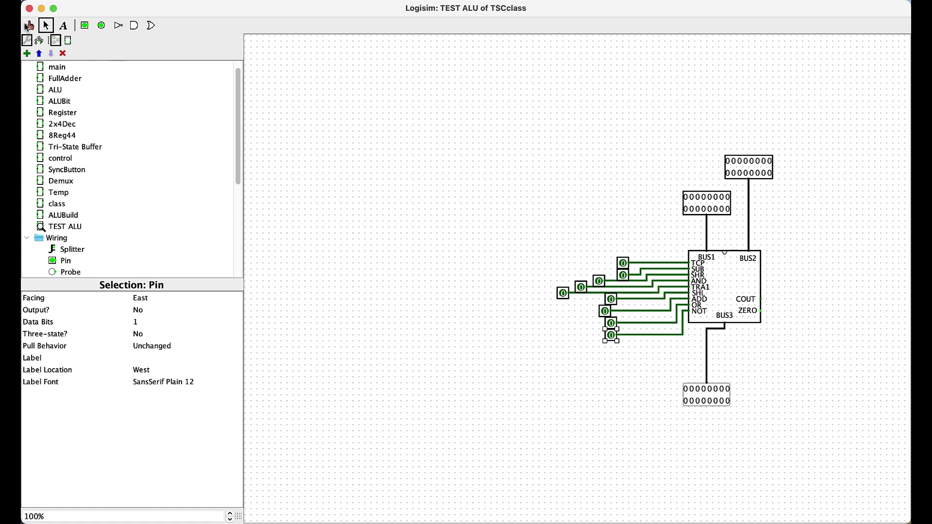
left_click(30, 26)
left_click(562, 296)
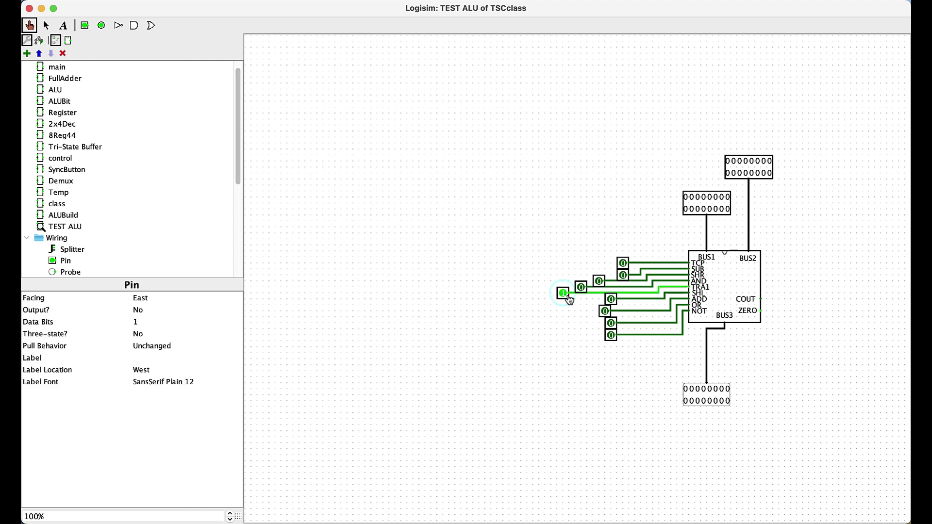
left_click(704, 209)
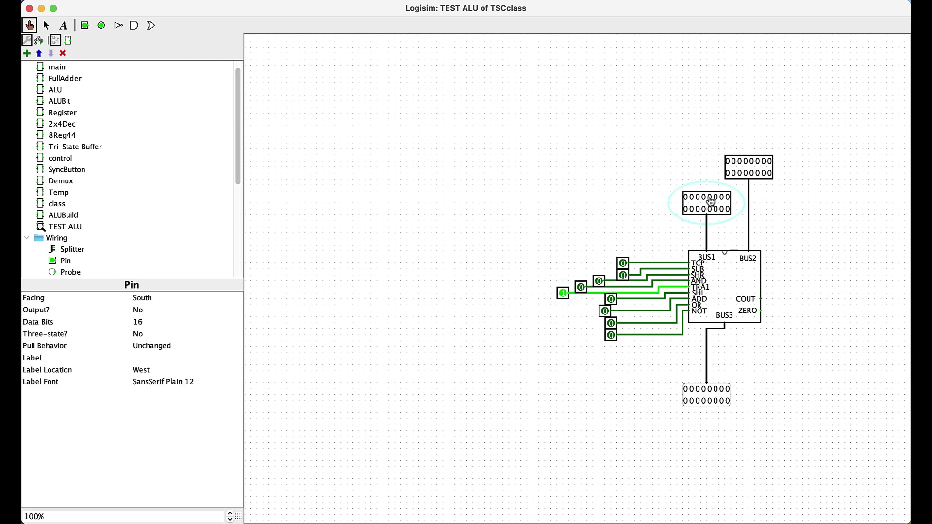
left_click(710, 197)
left_click(692, 198)
left_click(722, 198)
left_click(728, 209)
left_click(727, 198)
left_click(716, 209)
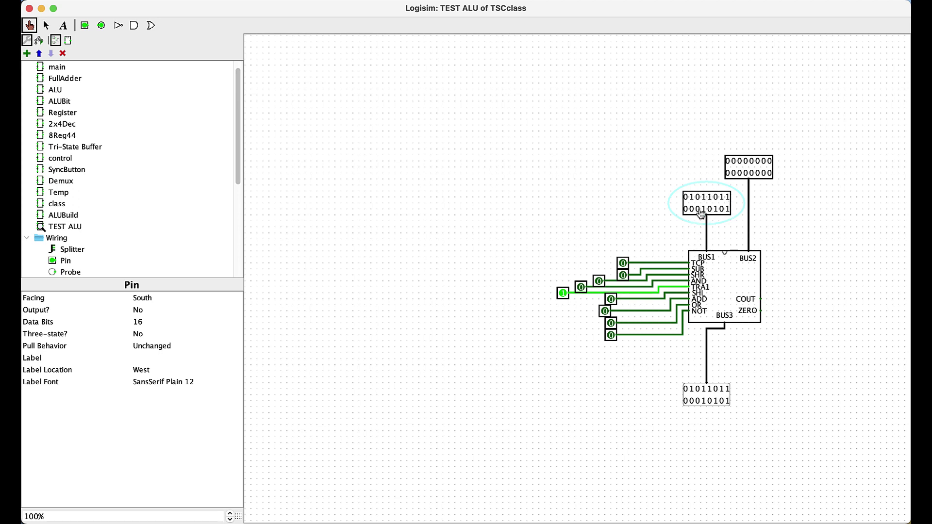
left_click(705, 197)
left_click(710, 198)
left_click(624, 265)
left_click(563, 293)
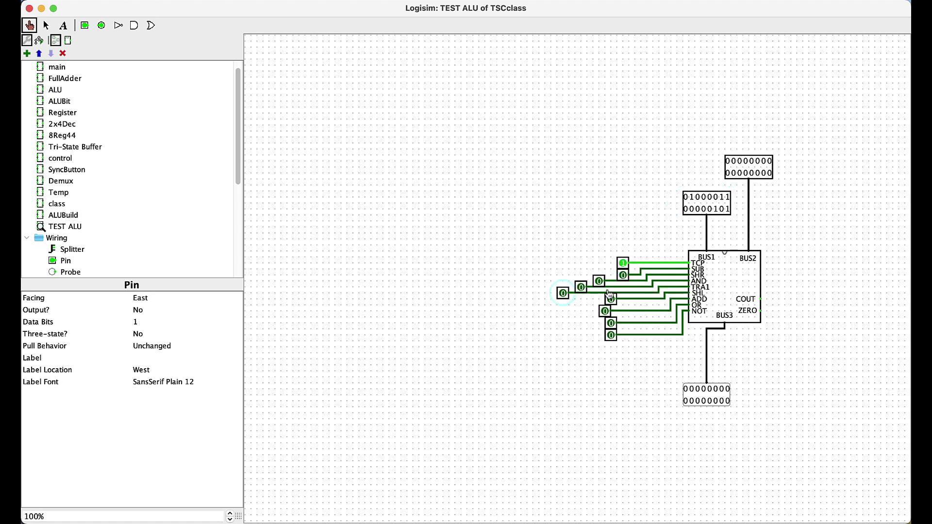
left_click(771, 175)
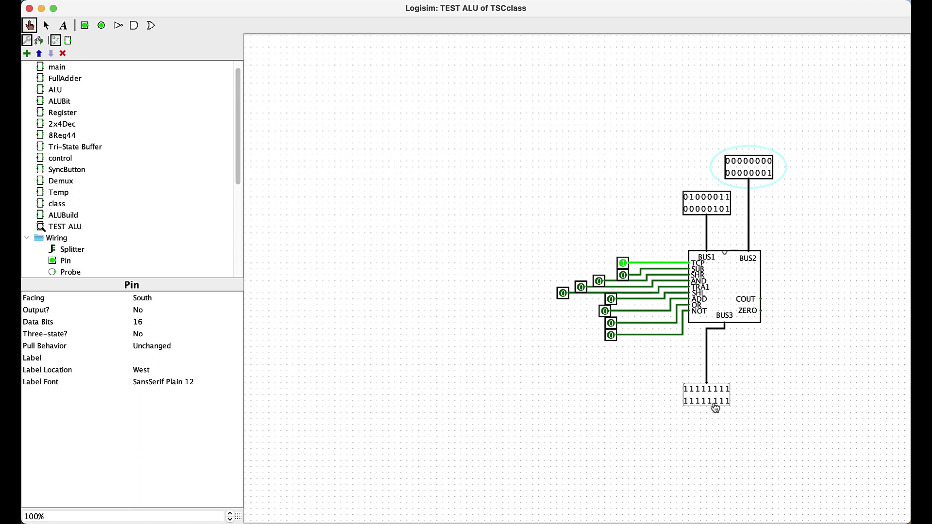
left_click(624, 266)
left_click(693, 197)
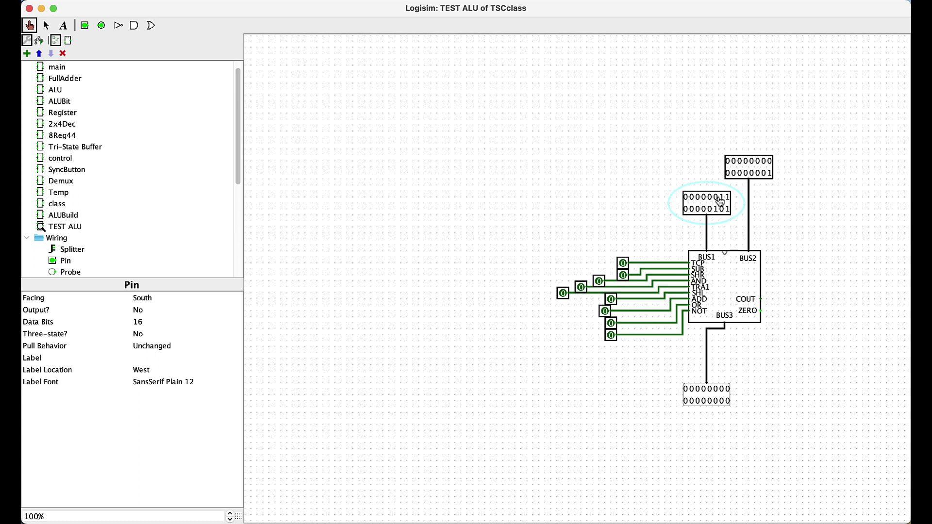
left_click(715, 209)
left_click(623, 276)
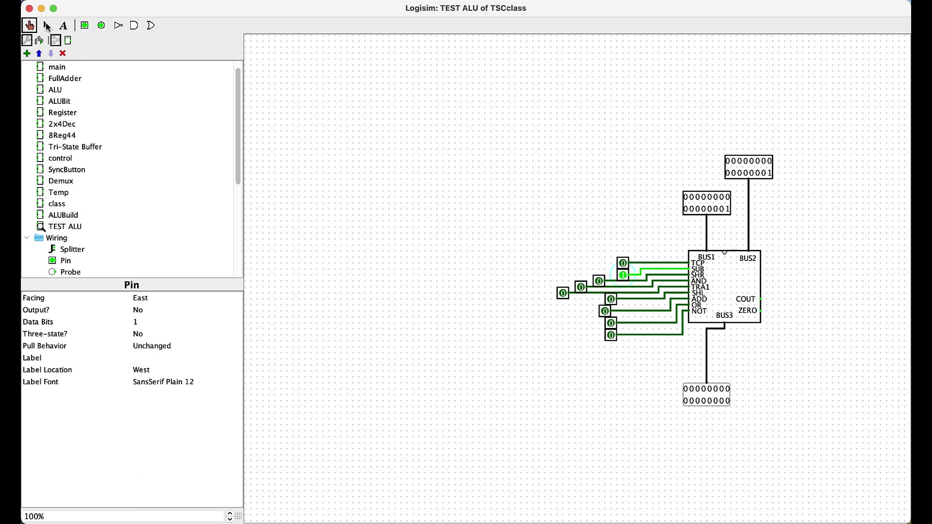
Extend the ALU's ZERO output with a wire and attach a west-facing output pin to it
left_click(46, 25)
left_click_drag(762, 311, 773, 310)
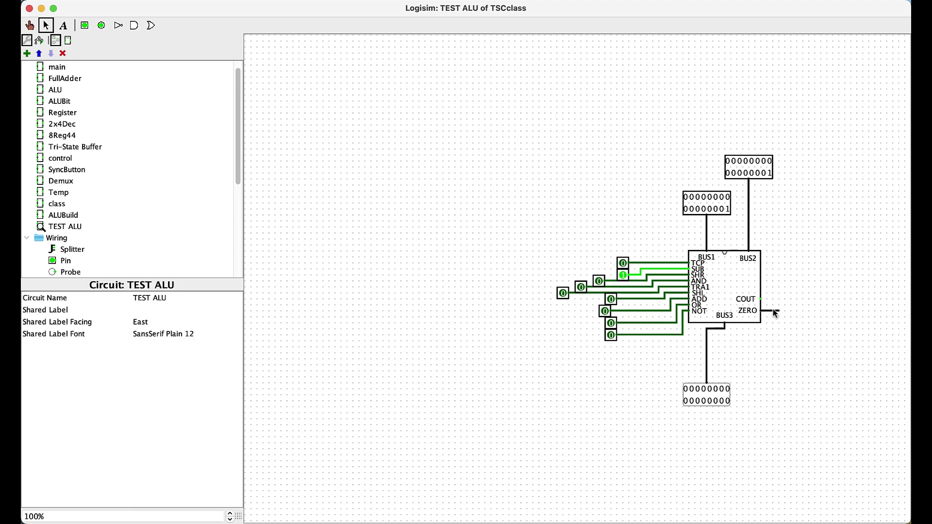
left_click(101, 25)
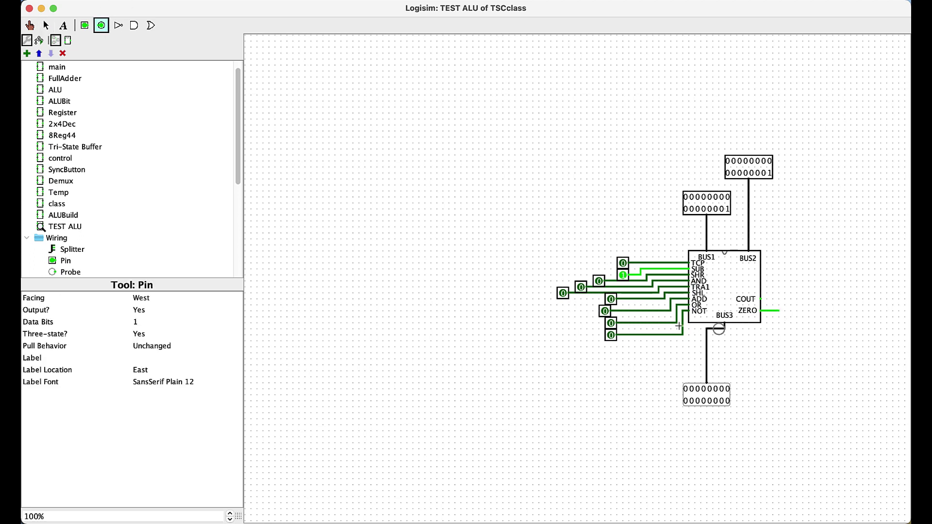
left_click(781, 311)
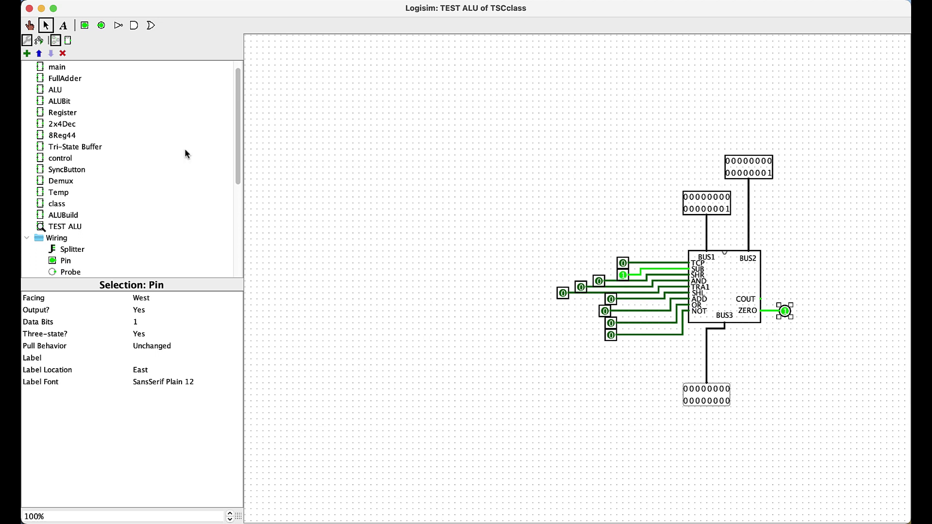
Set the ALU's SUB input back to 0
left_click(29, 25)
left_click(623, 275)
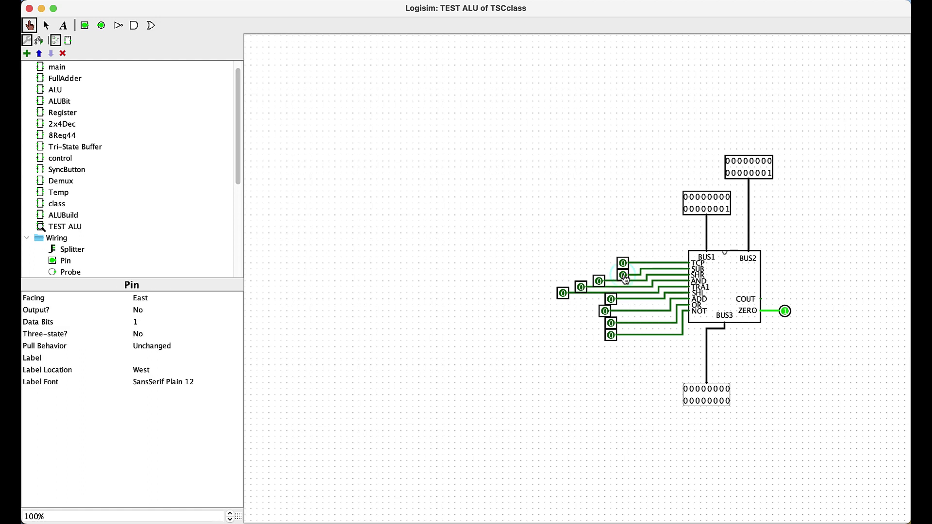
left_click(600, 282)
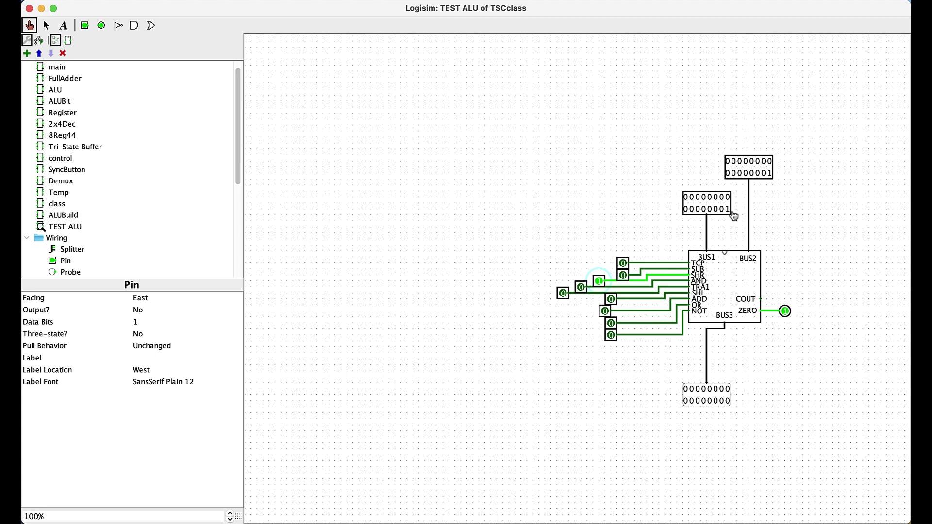
left_click(690, 199)
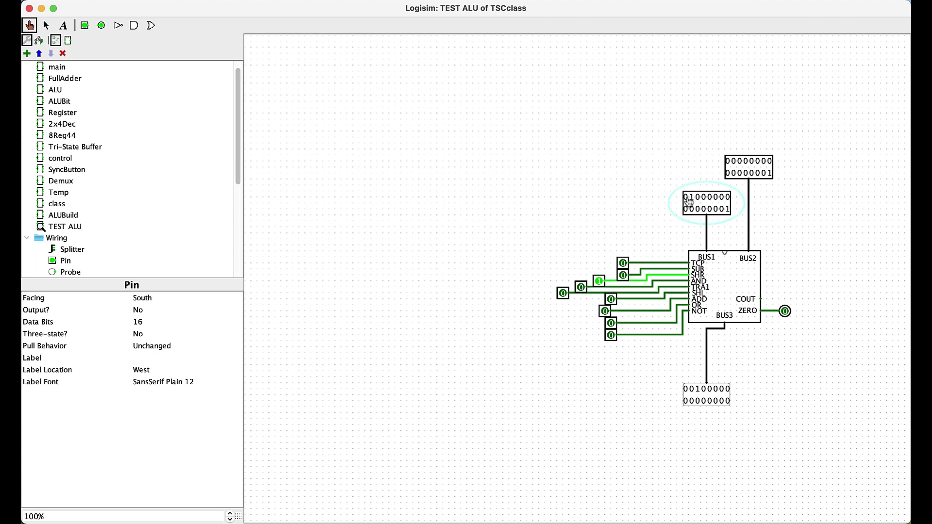
left_click(691, 199)
left_click(716, 210)
left_click(715, 198)
left_click(704, 209)
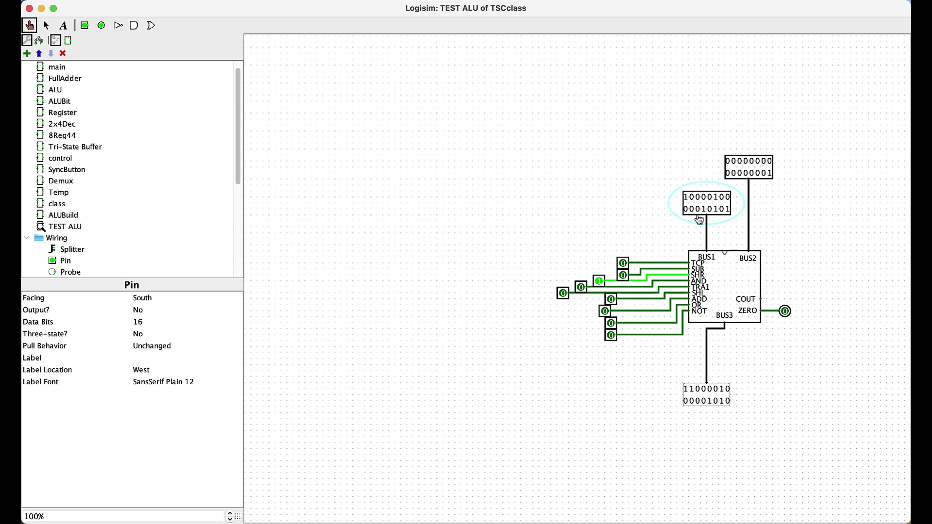
left_click(600, 281)
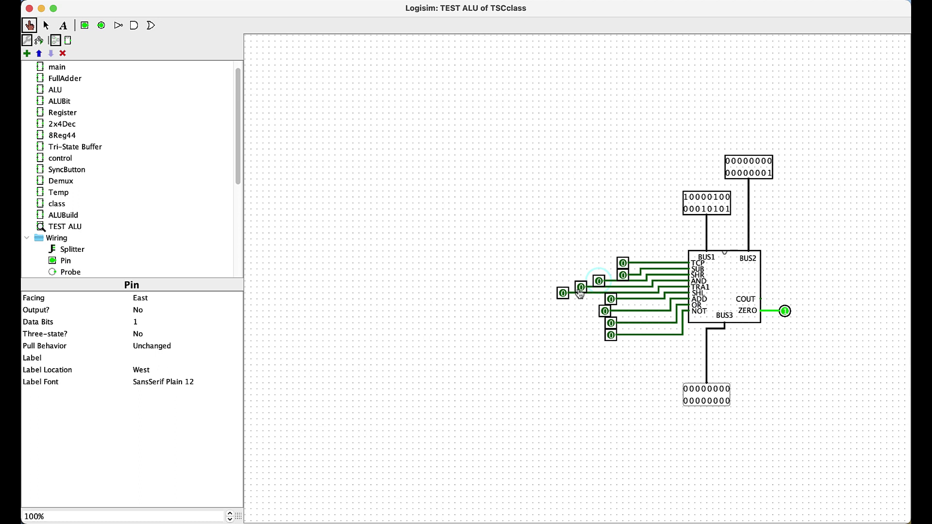
left_click(562, 293)
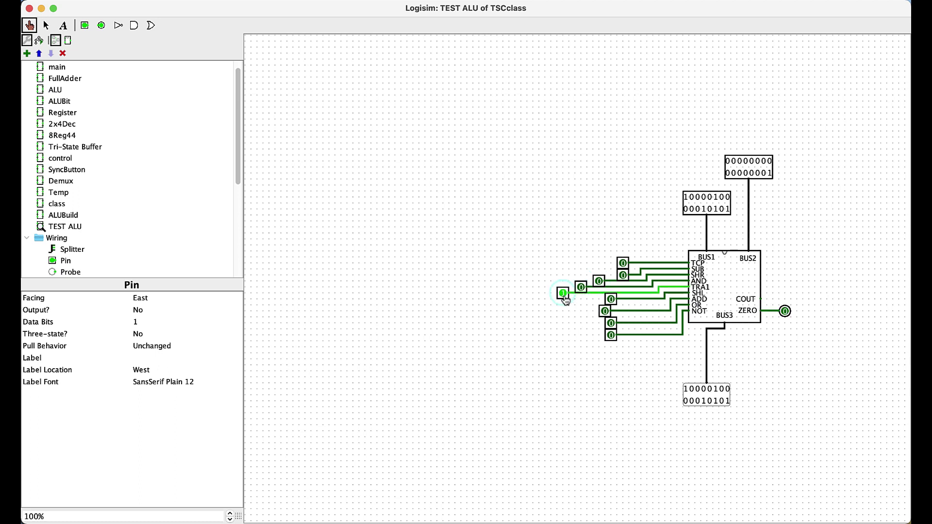
left_click(729, 210)
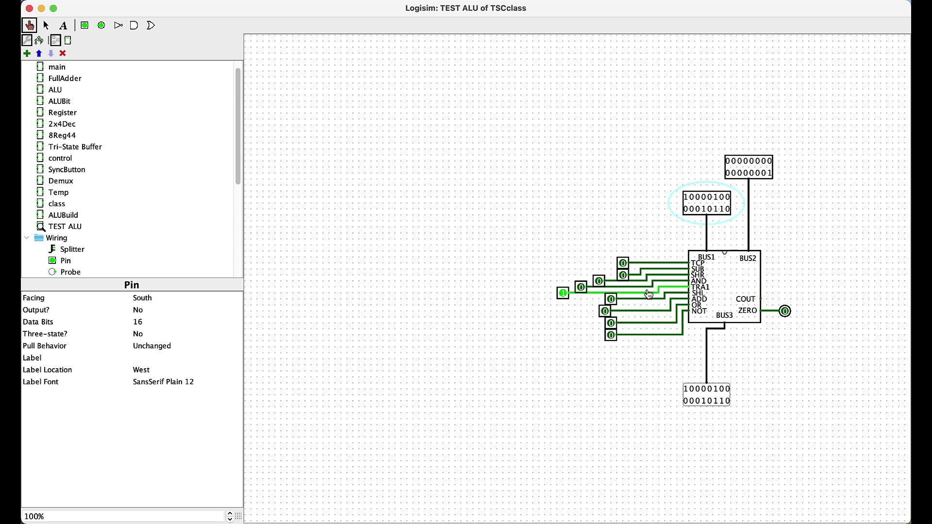
left_click(563, 293)
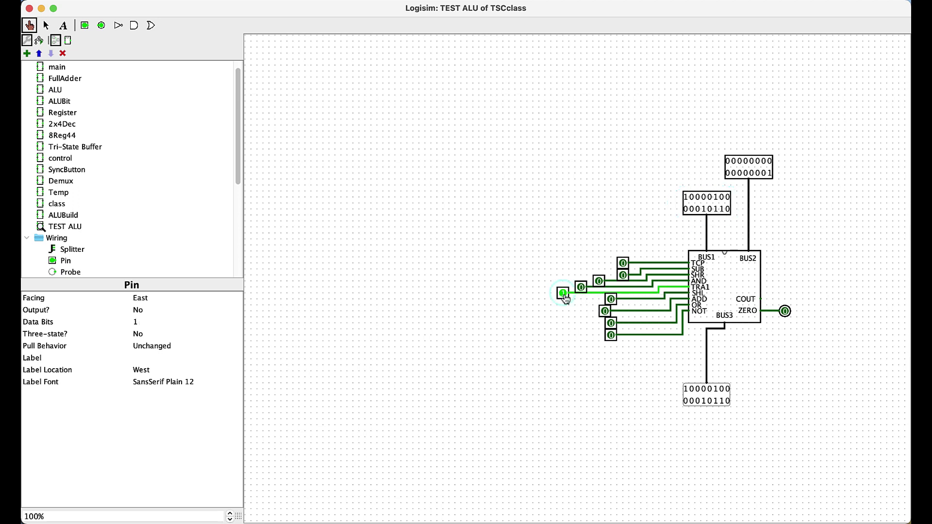
left_click(612, 300)
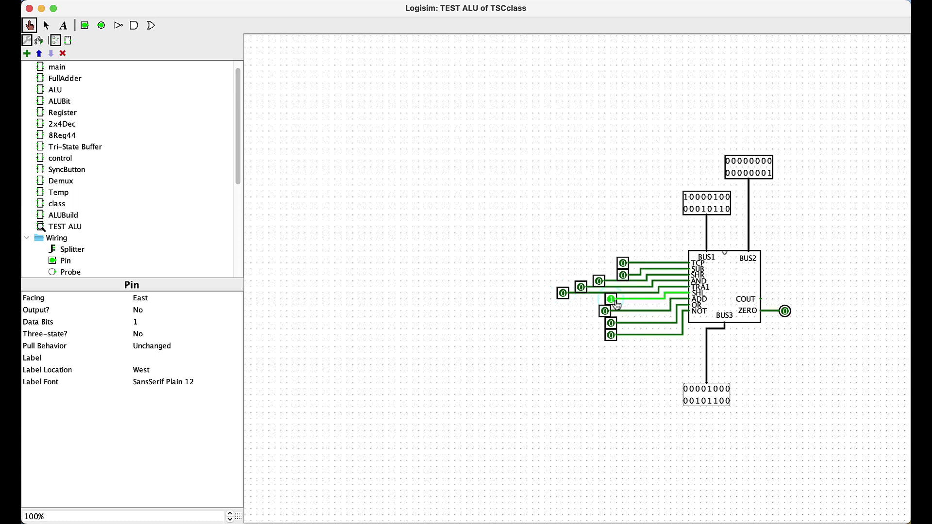
left_click(731, 215)
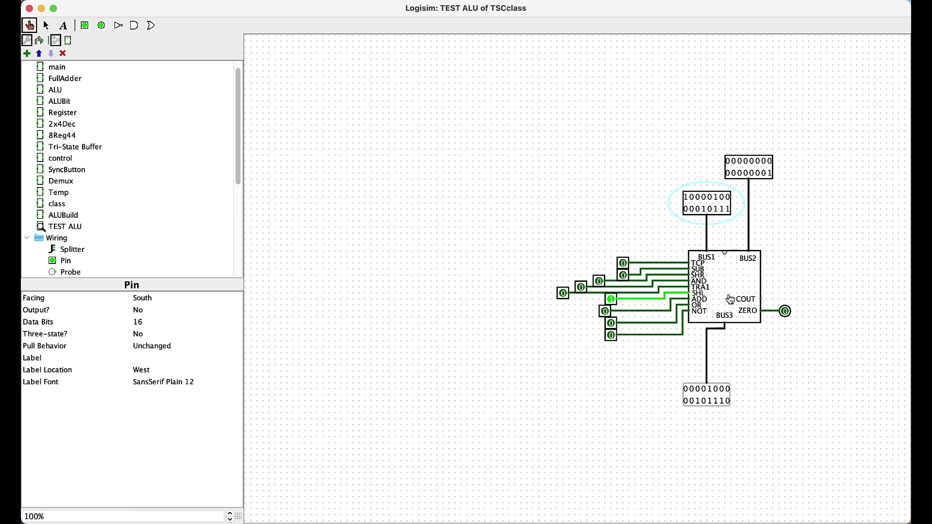
left_click(710, 210)
left_click(611, 299)
left_click(606, 314)
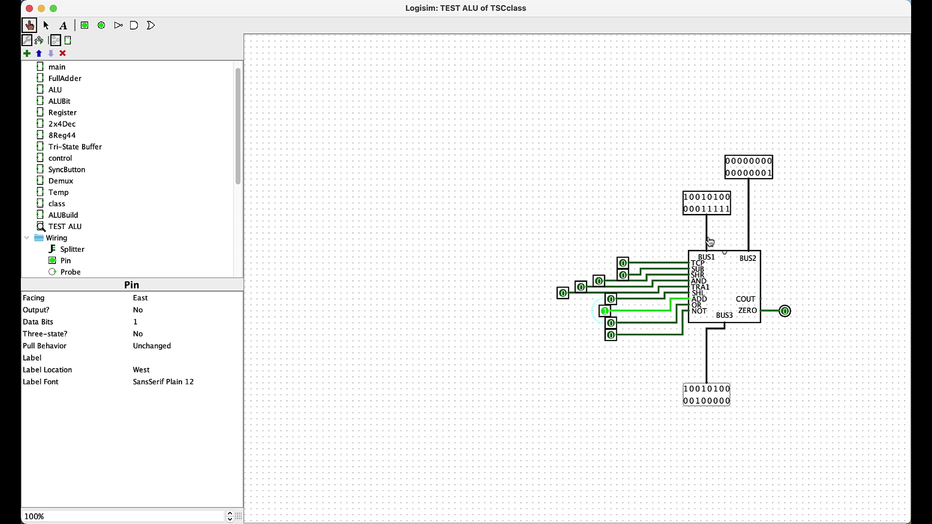
left_click(688, 200)
left_click(703, 198)
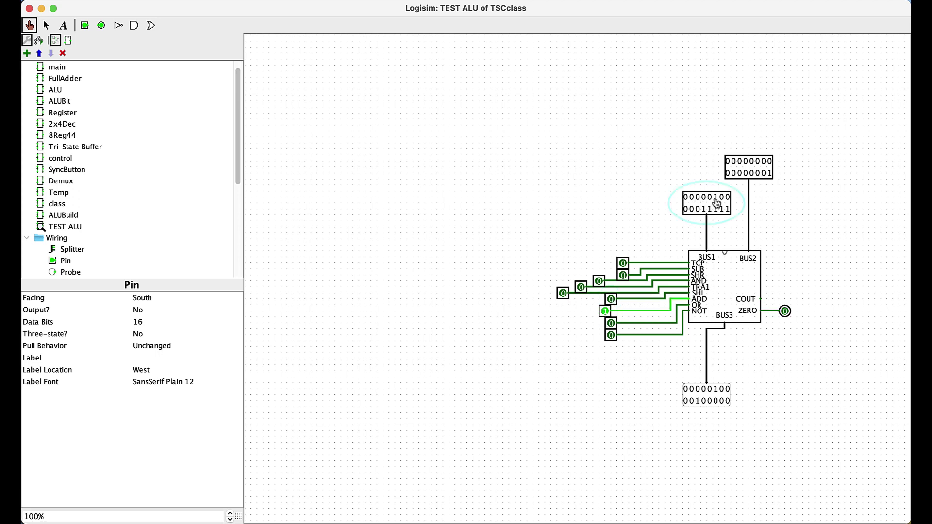
left_click(715, 198)
left_click(703, 209)
left_click(710, 210)
left_click(716, 210)
left_click(757, 173)
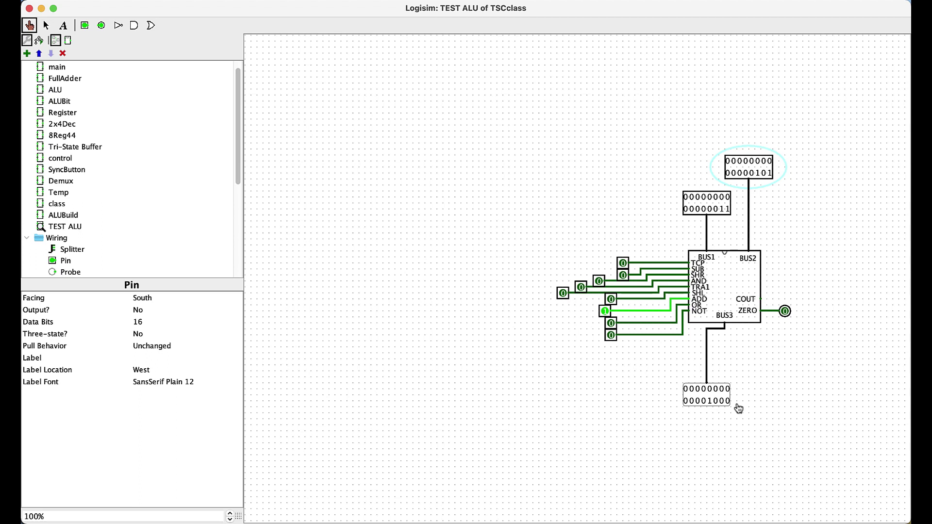
Test the OR operation by turning ADD off, setting OR to 1 and returning it to 0
left_click(605, 311)
left_click(611, 322)
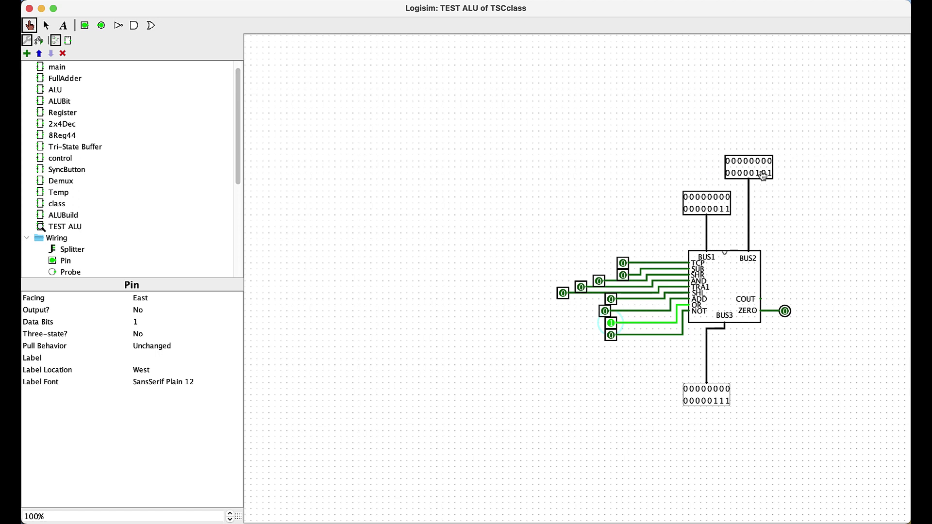
left_click(611, 325)
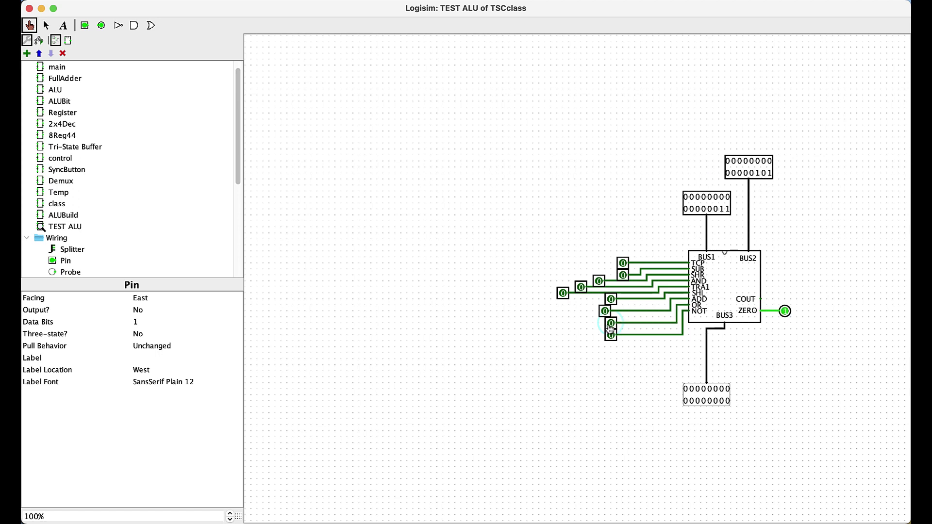
Test the NOT operation and replace it with AND as the only active control input
left_click(611, 336)
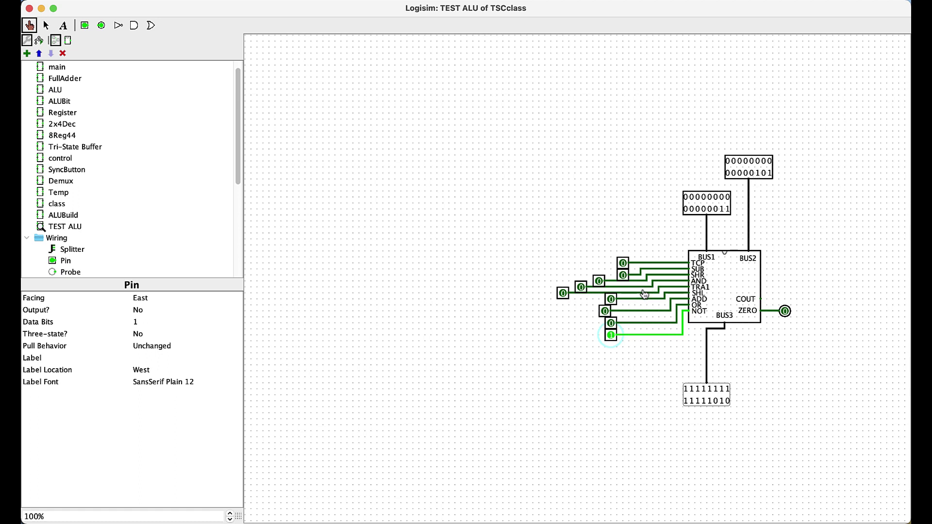
left_click(582, 289)
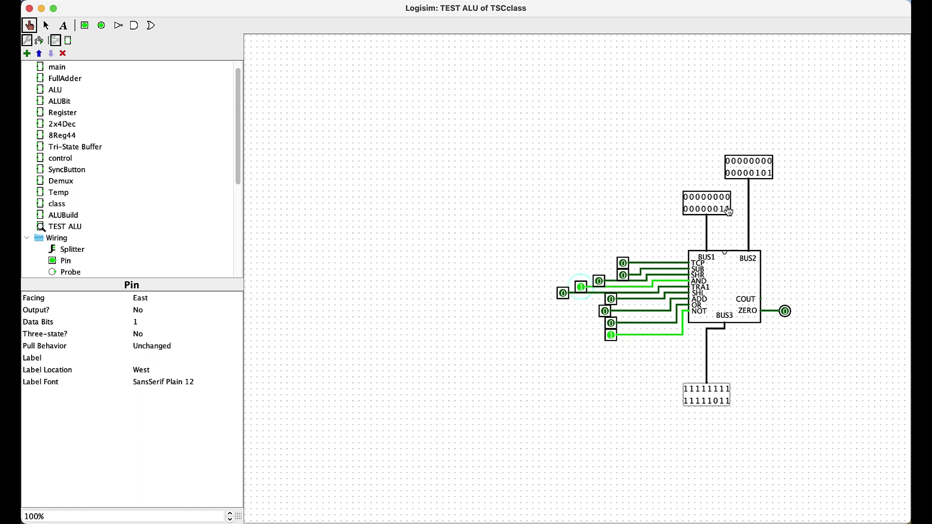
left_click(612, 335)
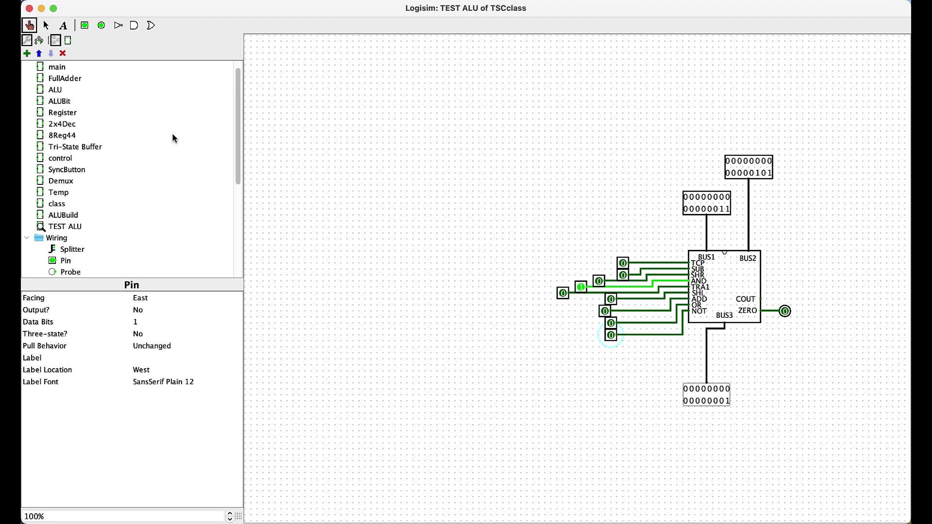
Open the ALUBuild circuit and review its bus inputs, ALUBit chain, BUS3 output and Zero gate
double_click(62, 215)
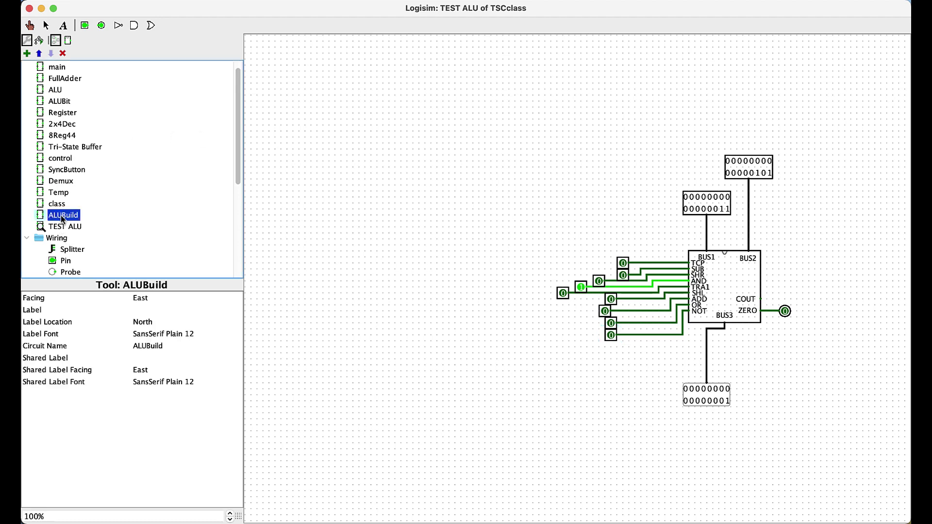
scroll(524, 290, "down", 5)
scroll(420, 153, "up", 5)
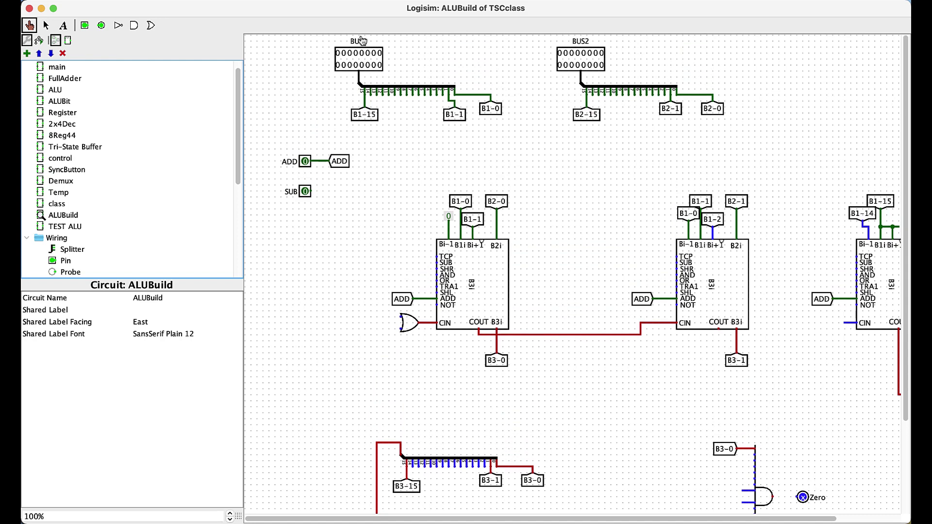
scroll(514, 278, "down", 3)
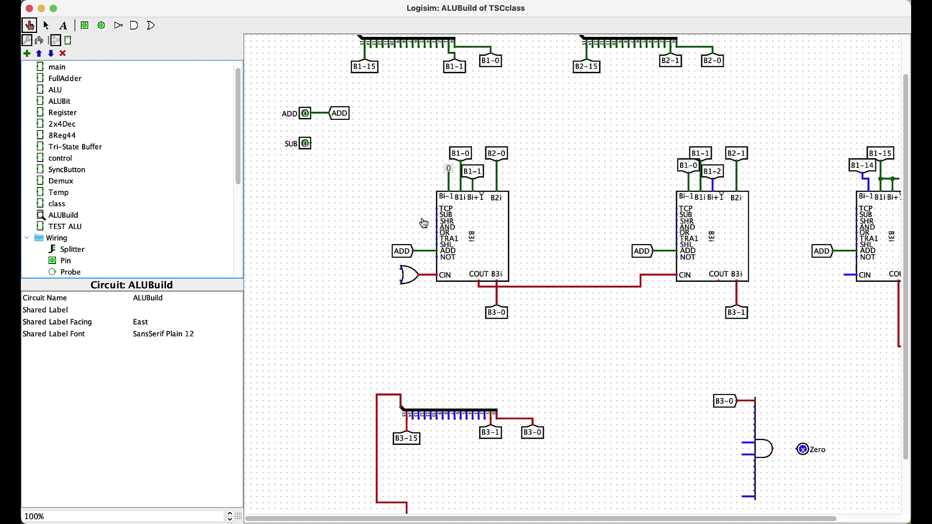
scroll(598, 241, "down", 4)
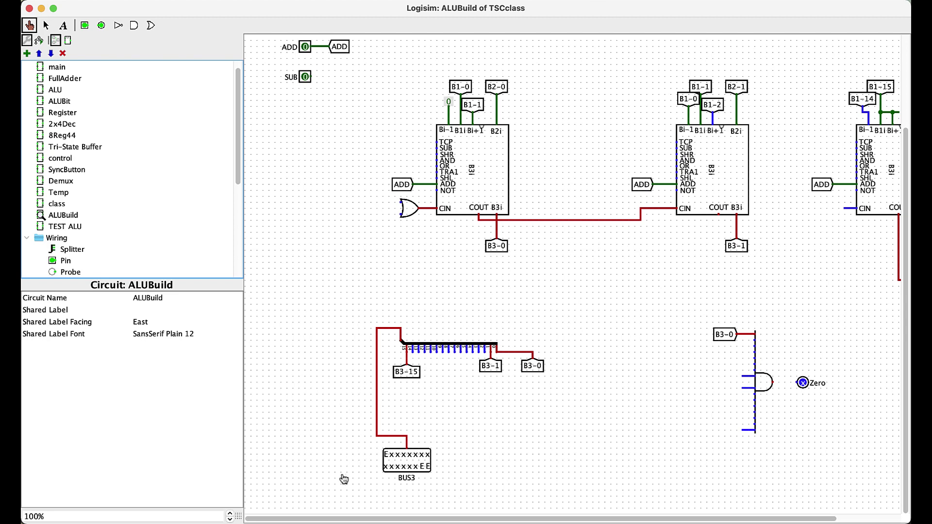
scroll(214, 253, "up", 1)
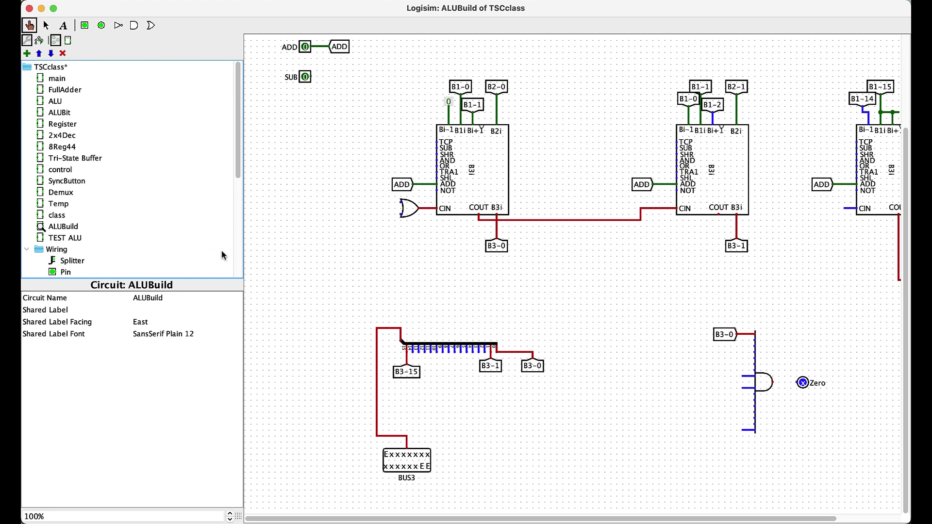
scroll(490, 234, "up", 2)
scroll(491, 235, "up", 4)
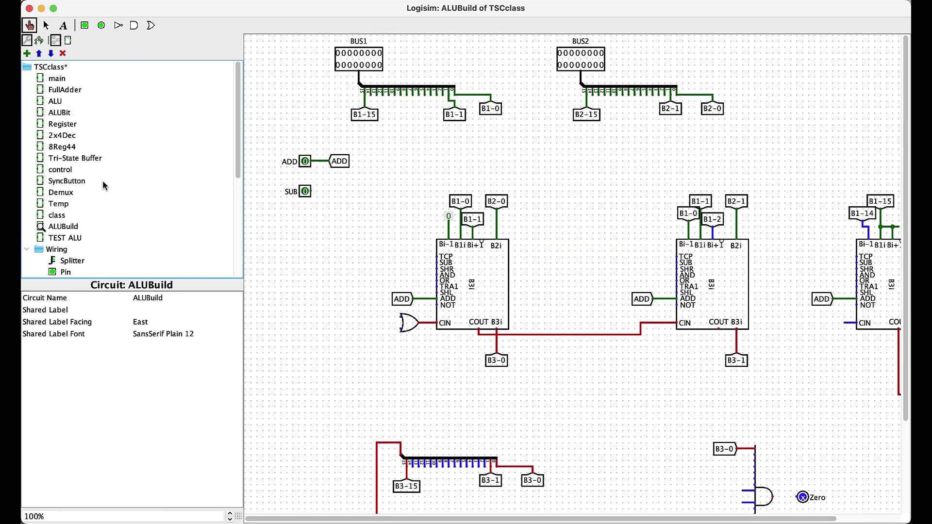
Return to the TEST ALU circuit and set the AND input back to 0
double_click(55, 239)
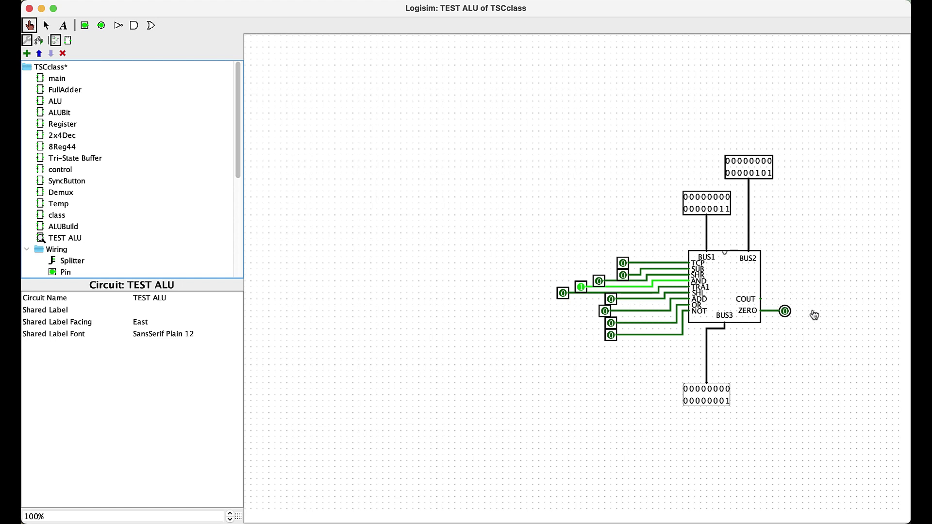
left_click(581, 288)
left_click(581, 289)
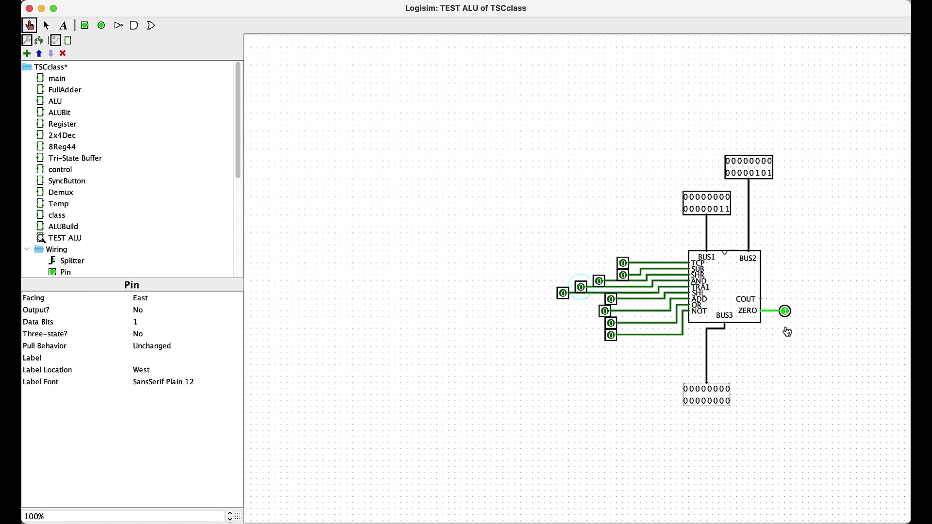